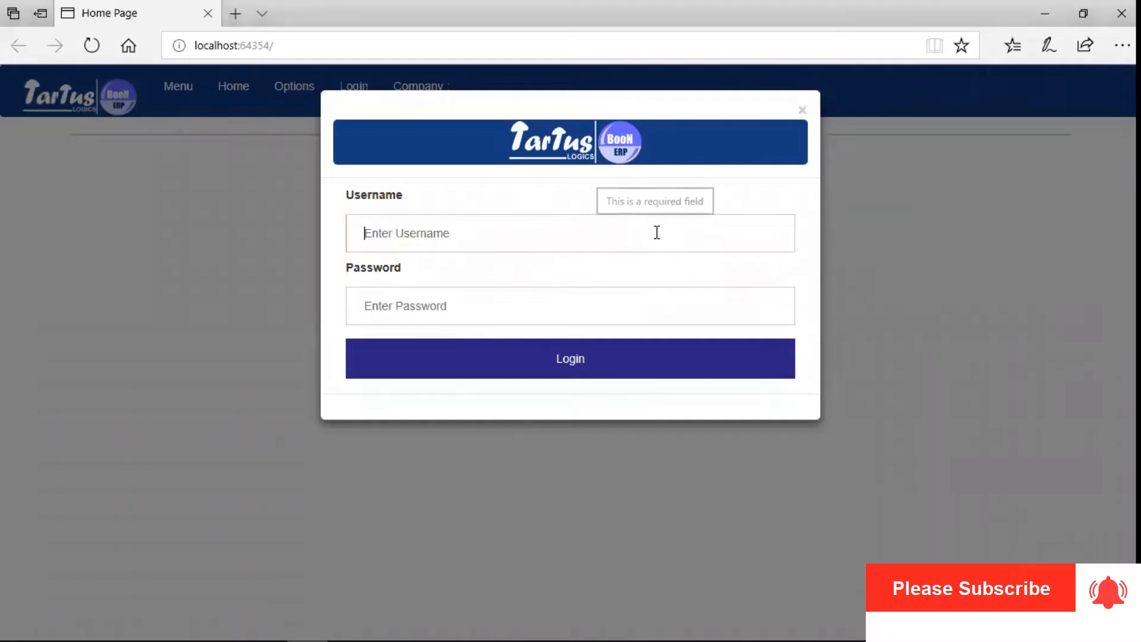
Sign in with the user credentials and open Vendors under Purchase Management processes.
{"action": "type", "text": "ajay"}
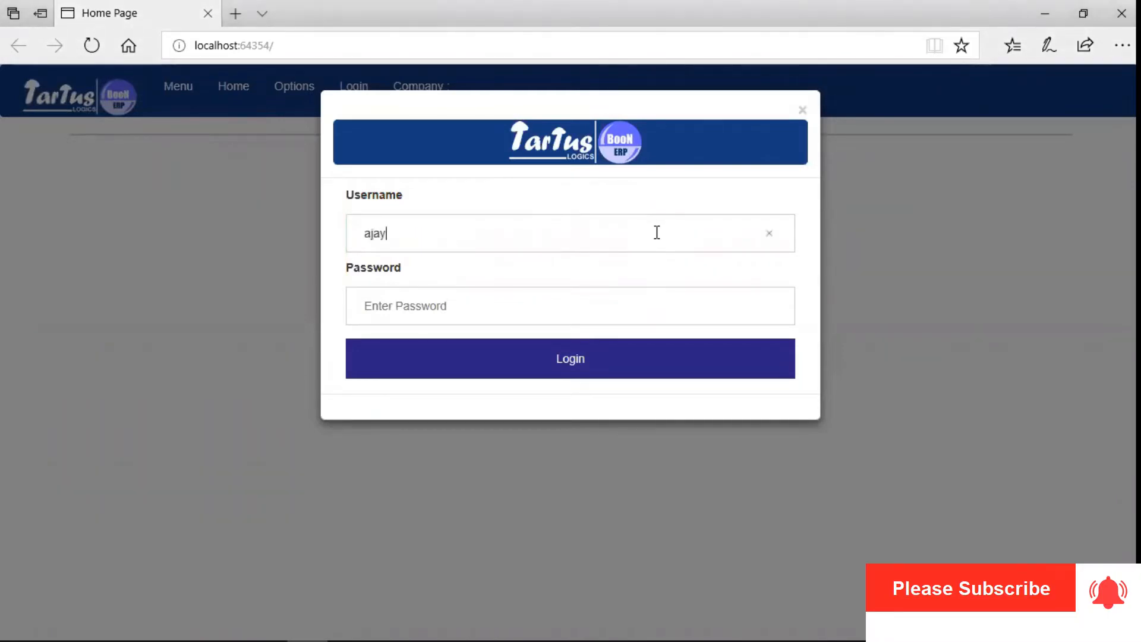
{"action": "type", "text": "12"}
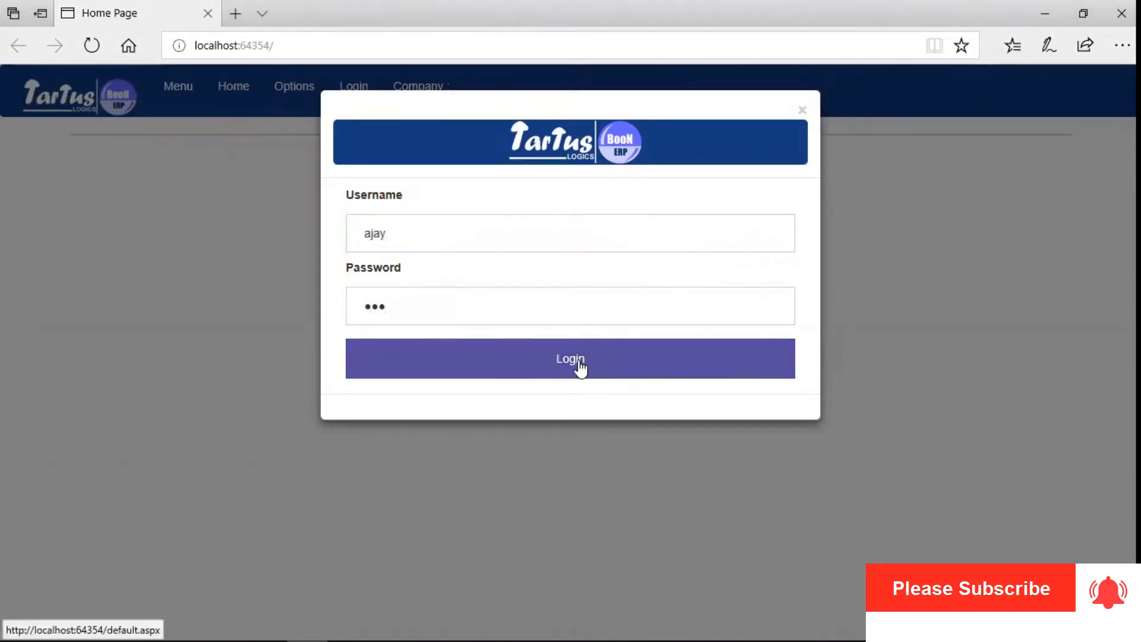
{"action": "left_click", "coordinate": [581, 360]}
{"action": "left_click", "coordinate": [182, 88]}
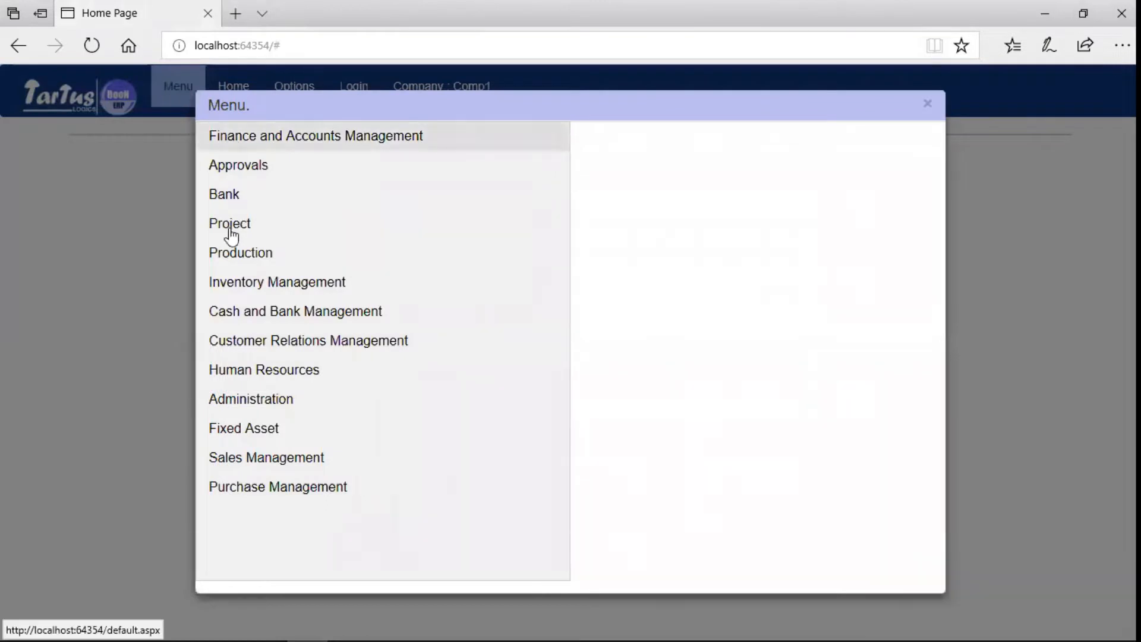
{"action": "left_click", "coordinate": [233, 486]}
{"action": "left_click", "coordinate": [614, 156]}
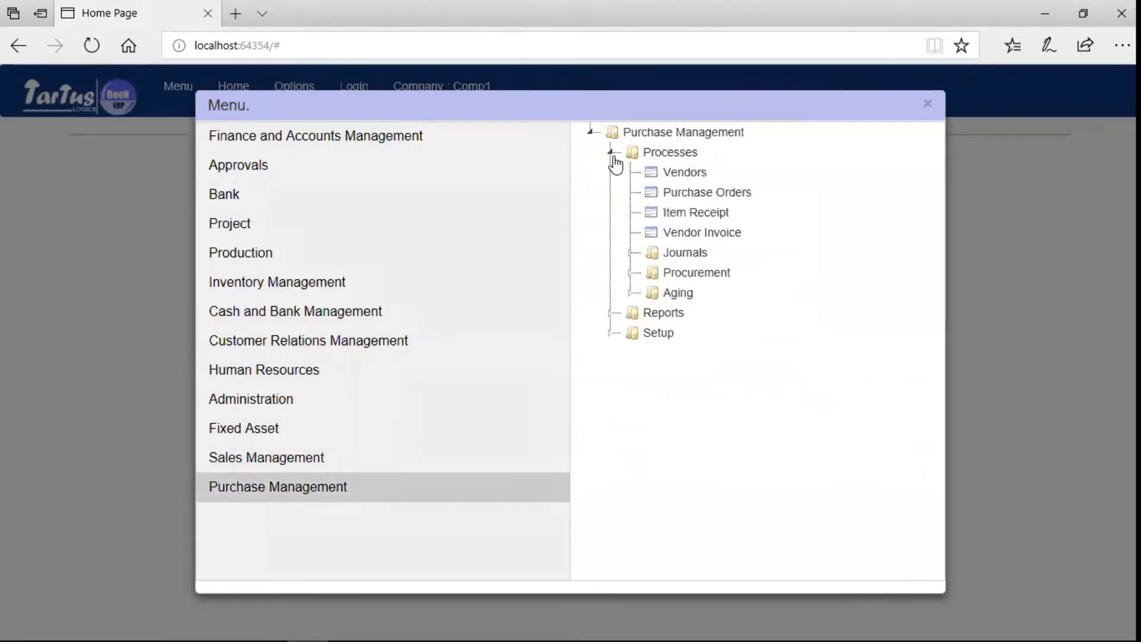
{"action": "left_click", "coordinate": [673, 172]}
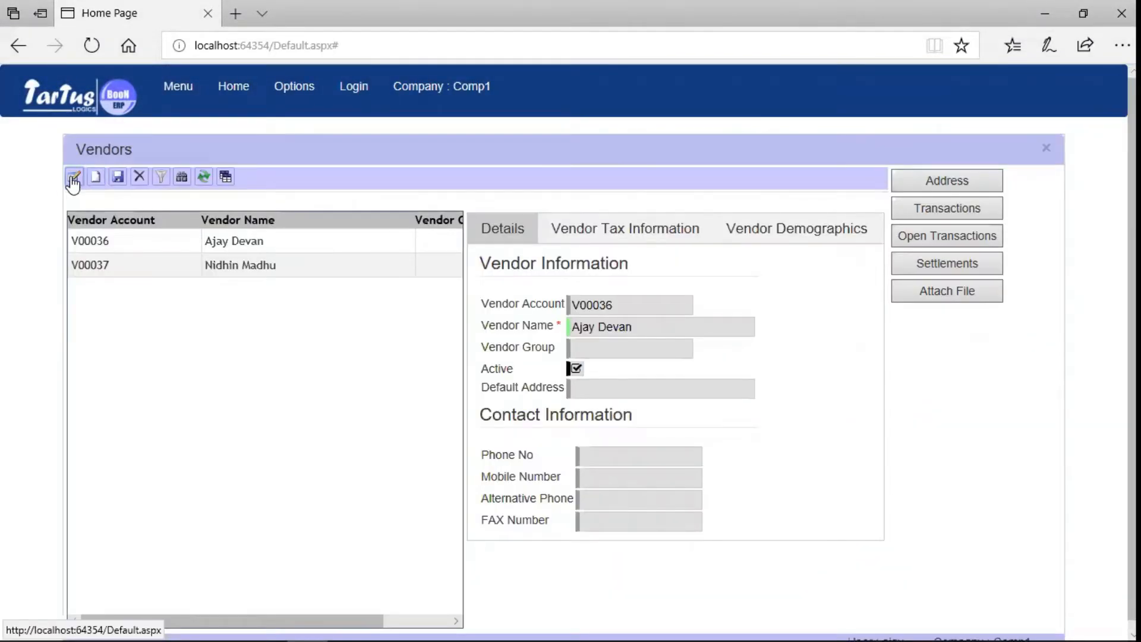
Create and save the active vendor 'Skilled Consulting', then bring up its address form.
{"action": "left_click", "coordinate": [93, 178]}
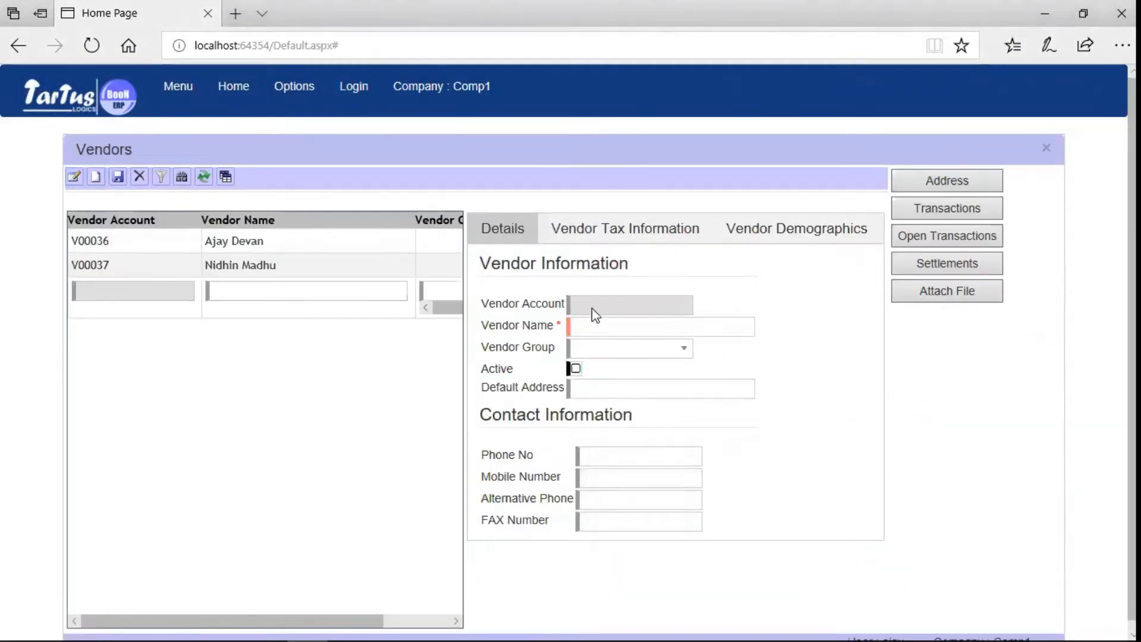
{"action": "left_click", "coordinate": [588, 326]}
{"action": "type", "text": "Skilled Consulting"}
{"action": "left_click", "coordinate": [626, 351]}
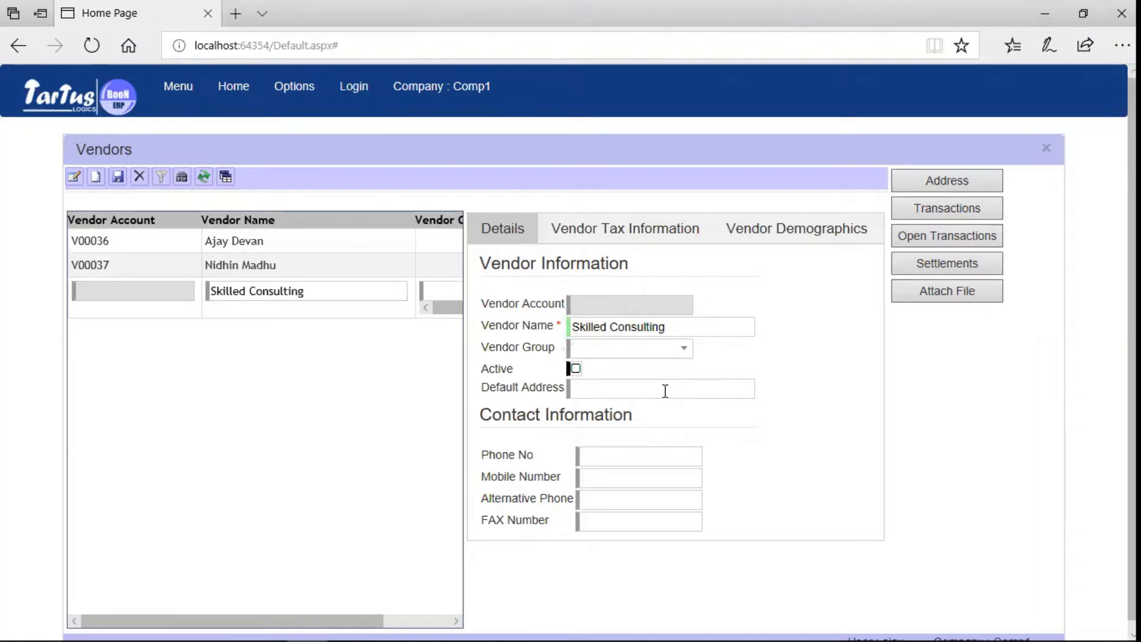
{"action": "left_click", "coordinate": [576, 369]}
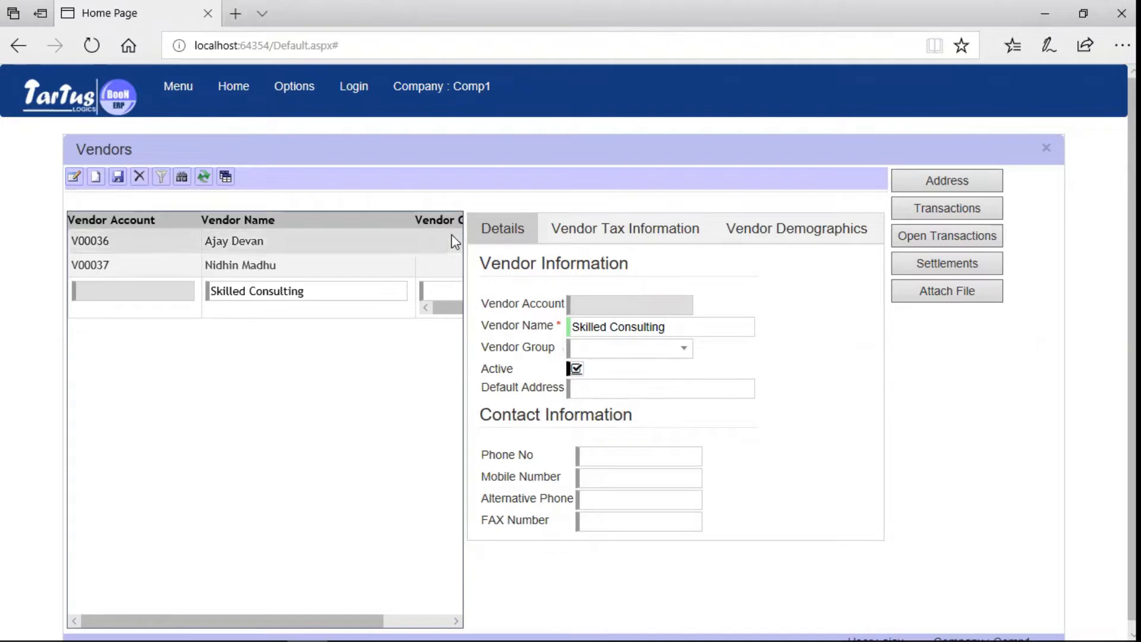
{"action": "left_click", "coordinate": [116, 181]}
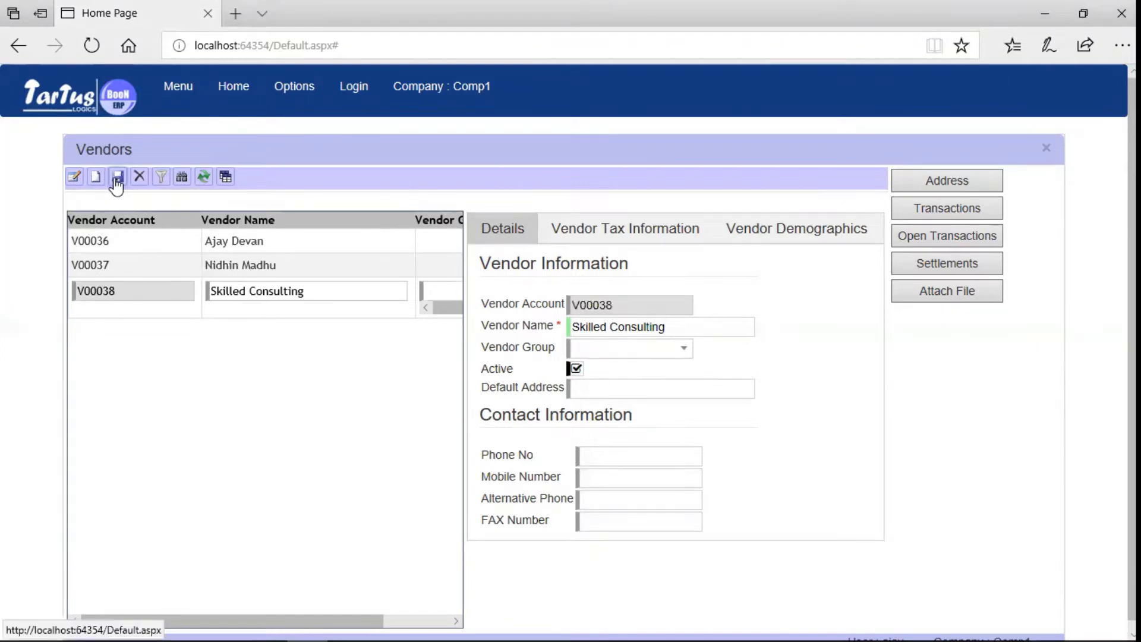
{"action": "left_click", "coordinate": [949, 186]}
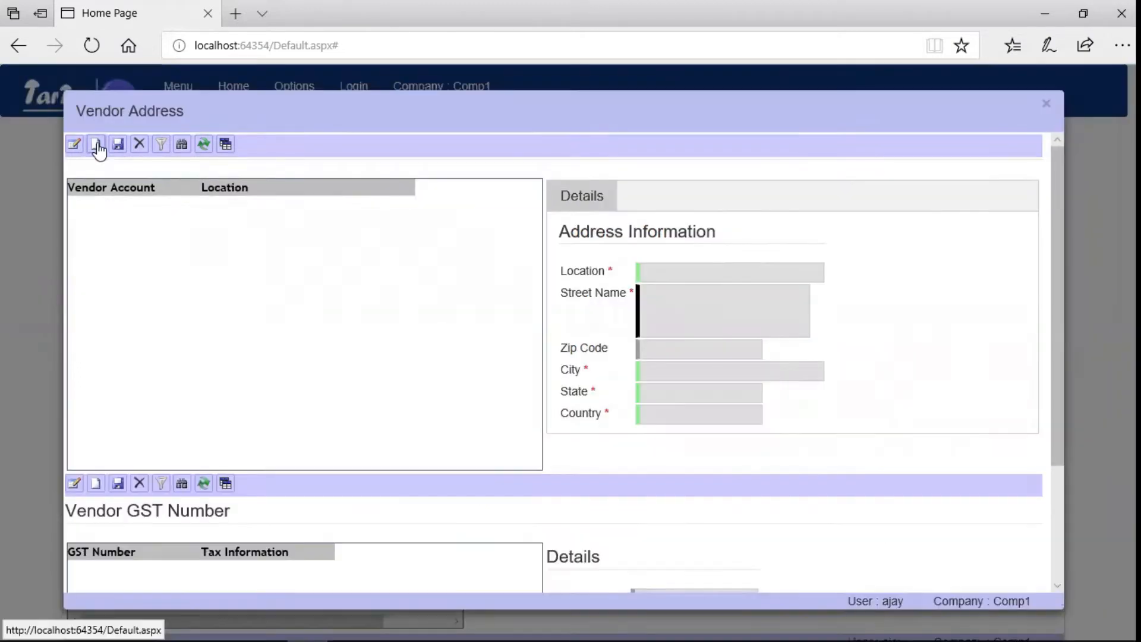
{"action": "left_click", "coordinate": [96, 145]}
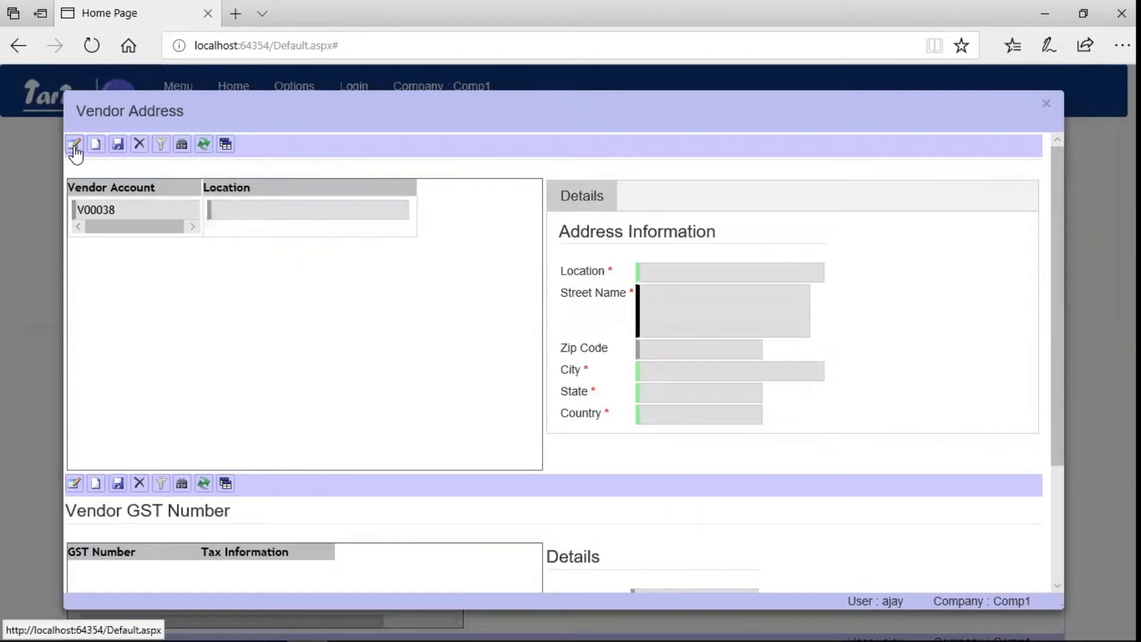
Enter the vendor address: location Mumbai, street D300, state MH, country India.
{"action": "left_click", "coordinate": [74, 146]}
{"action": "left_click", "coordinate": [689, 268]}
{"action": "type", "text": "Mum"}
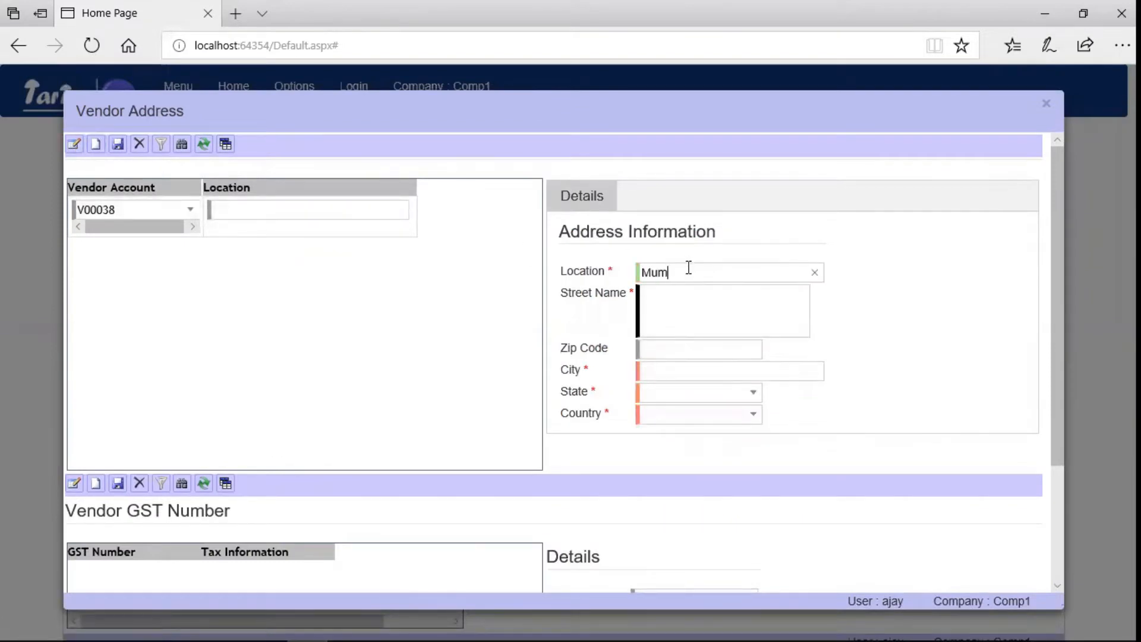
{"action": "type", "text": "bai"}
{"action": "key", "text": "Tab"}
{"action": "type", "text": "D300"}
{"action": "left_click", "coordinate": [702, 371]}
{"action": "type", "text": "Mumbai"}
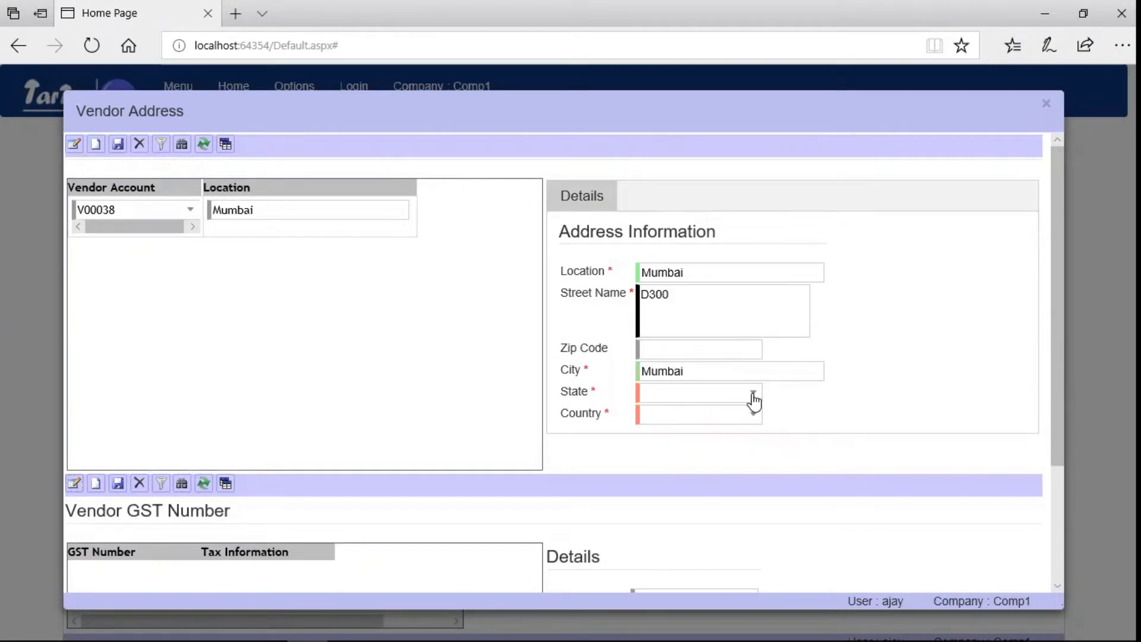
{"action": "left_click", "coordinate": [753, 395]}
{"action": "left_click", "coordinate": [693, 440]}
{"action": "left_click", "coordinate": [754, 415]}
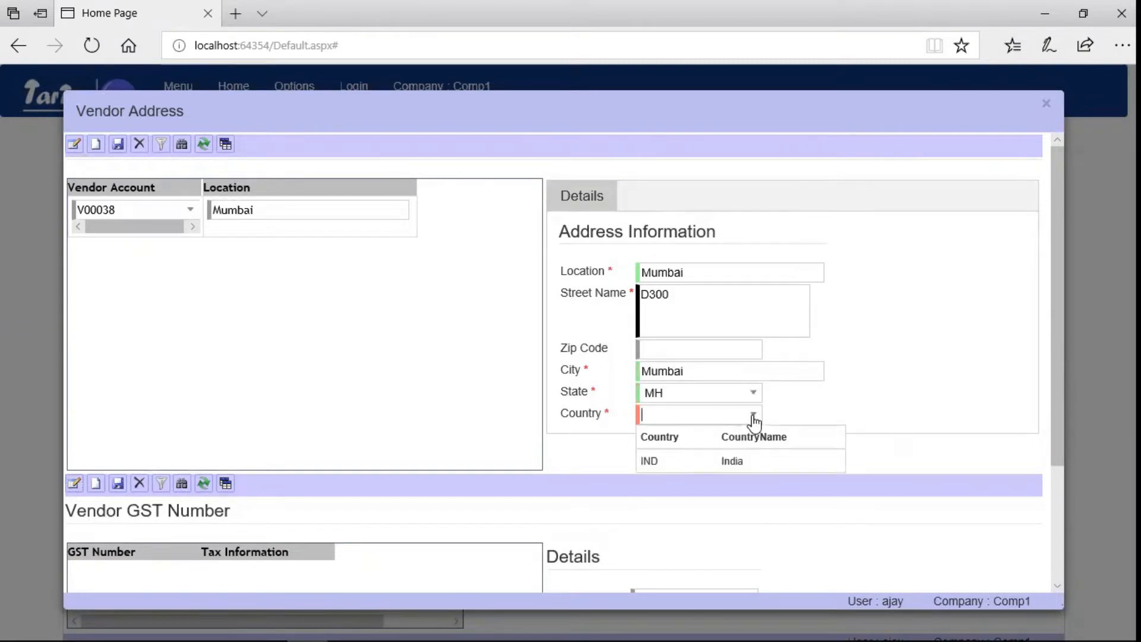
{"action": "left_click", "coordinate": [678, 464]}
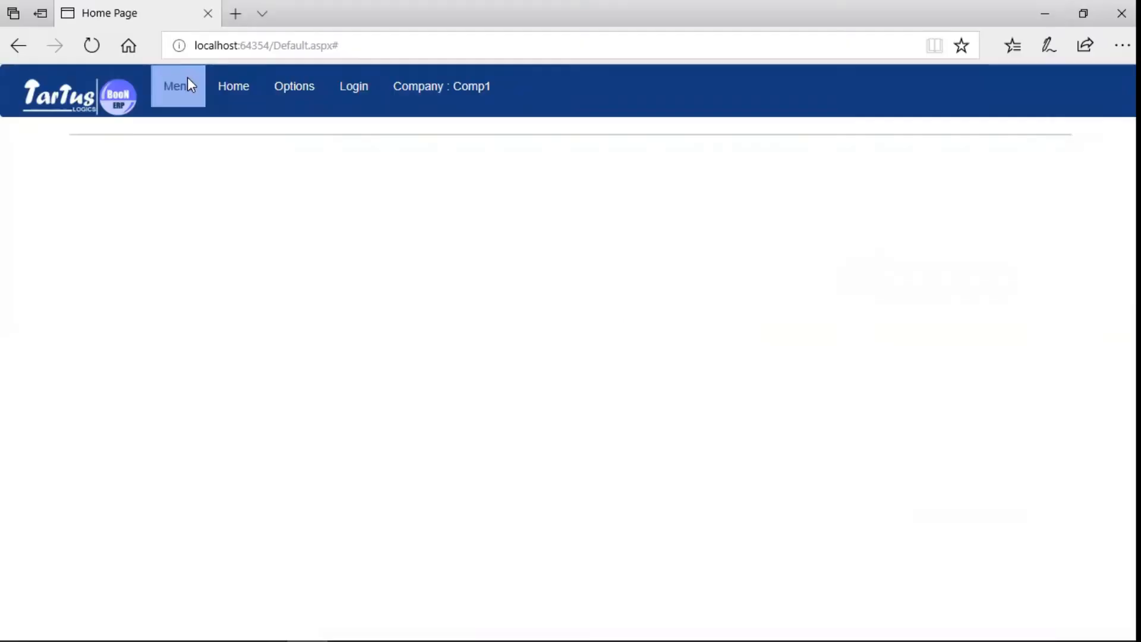
Go to Finance and Accounts Management > Setup > Chart of Accounts.
{"action": "left_click", "coordinate": [188, 81]}
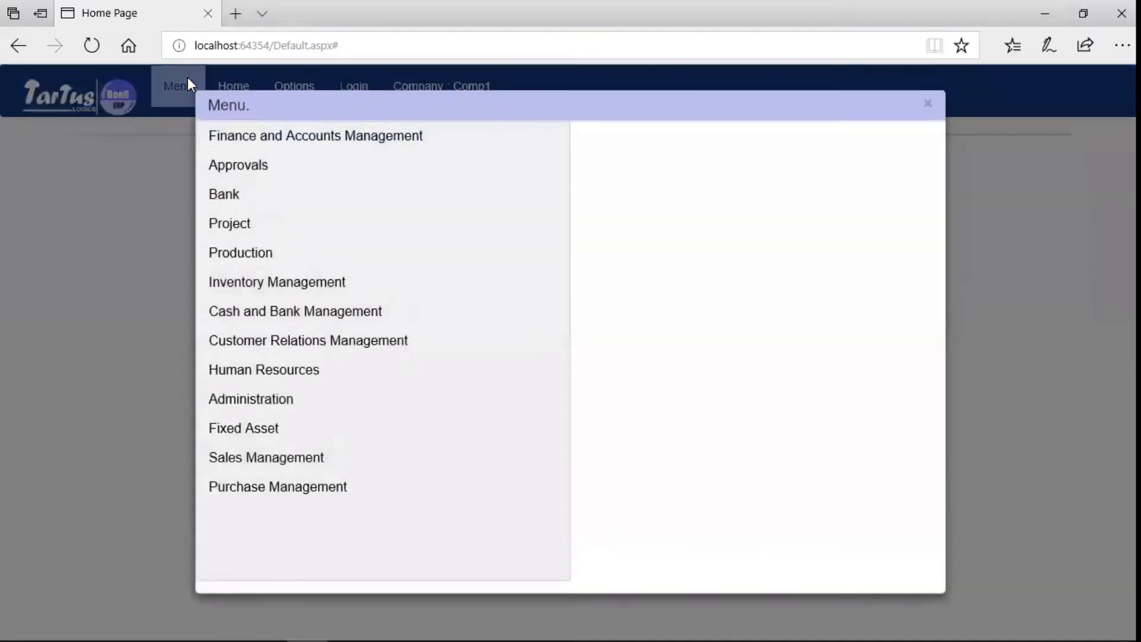
{"action": "left_click", "coordinate": [220, 142]}
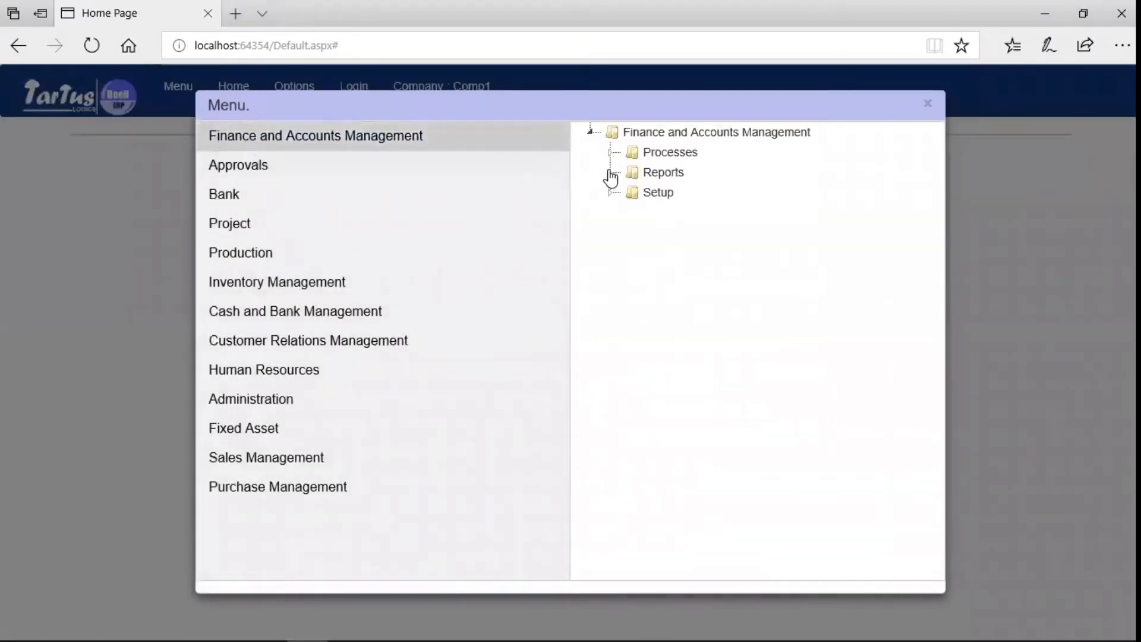
{"action": "left_click", "coordinate": [610, 192]}
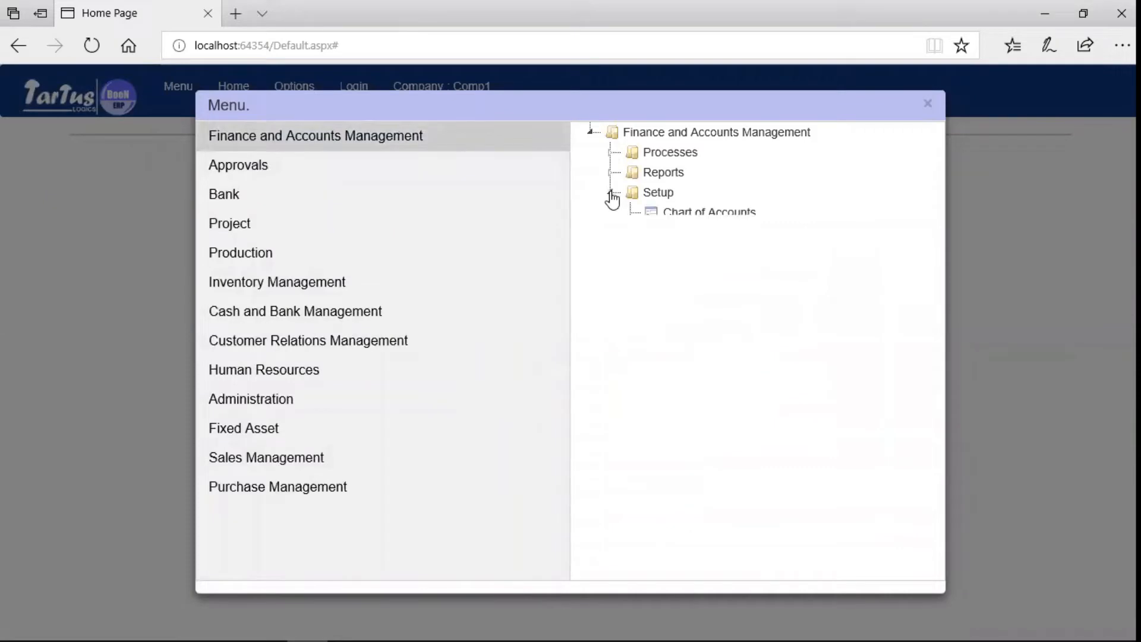
{"action": "left_click", "coordinate": [731, 217]}
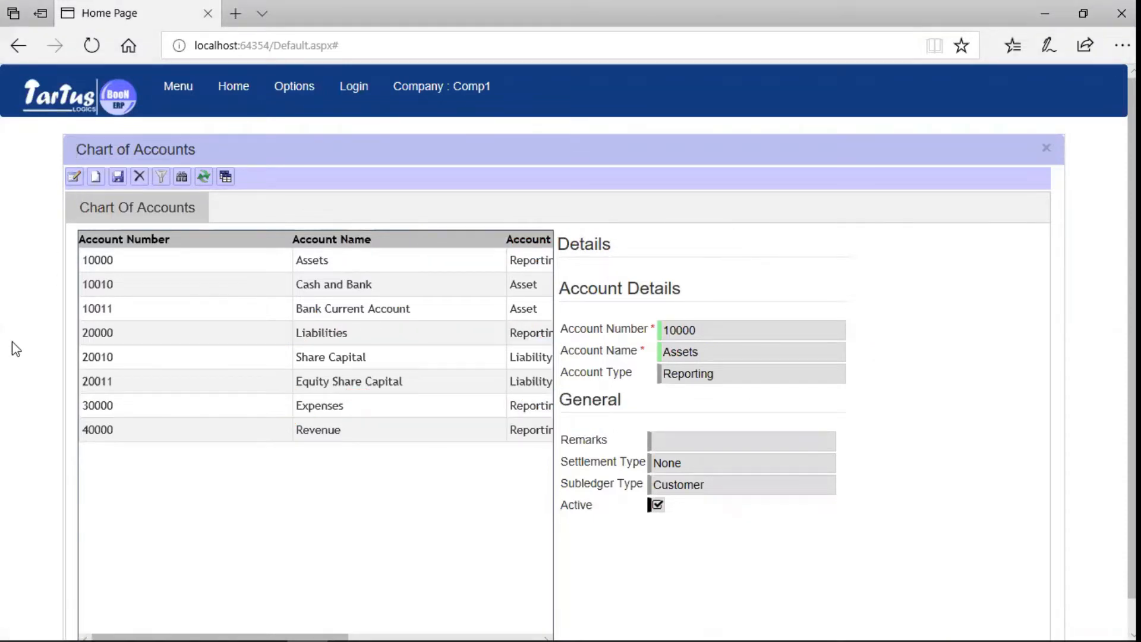
Add and save Liability account 20020 Creditors.
{"action": "left_click", "coordinate": [75, 178]}
{"action": "left_click", "coordinate": [97, 177]}
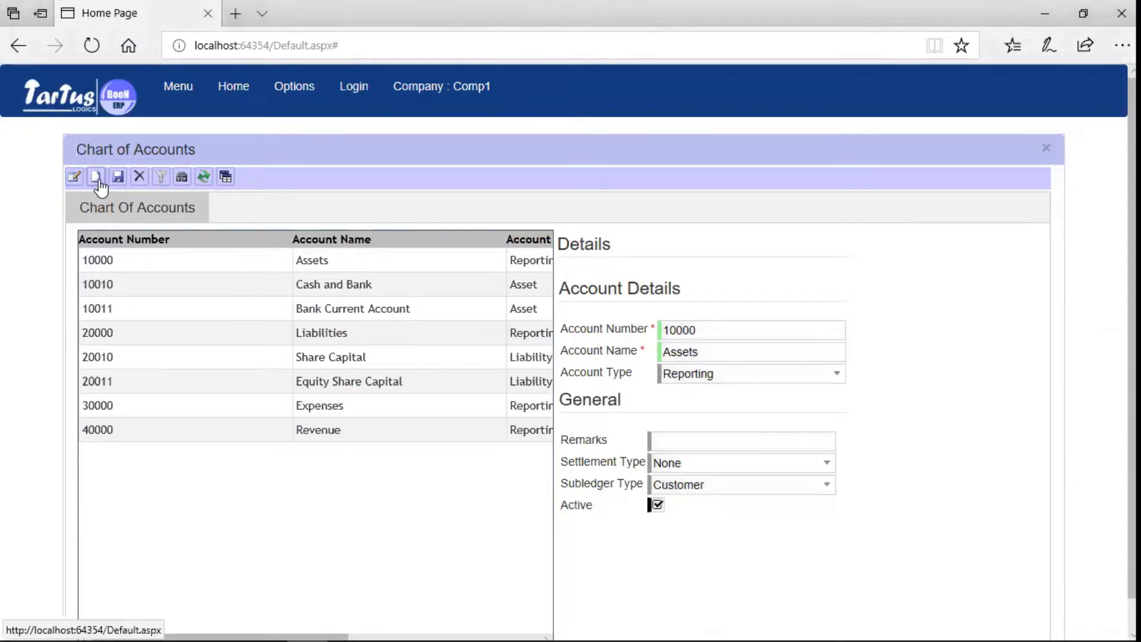
{"action": "left_click", "coordinate": [714, 331]}
{"action": "type", "text": "2002"}
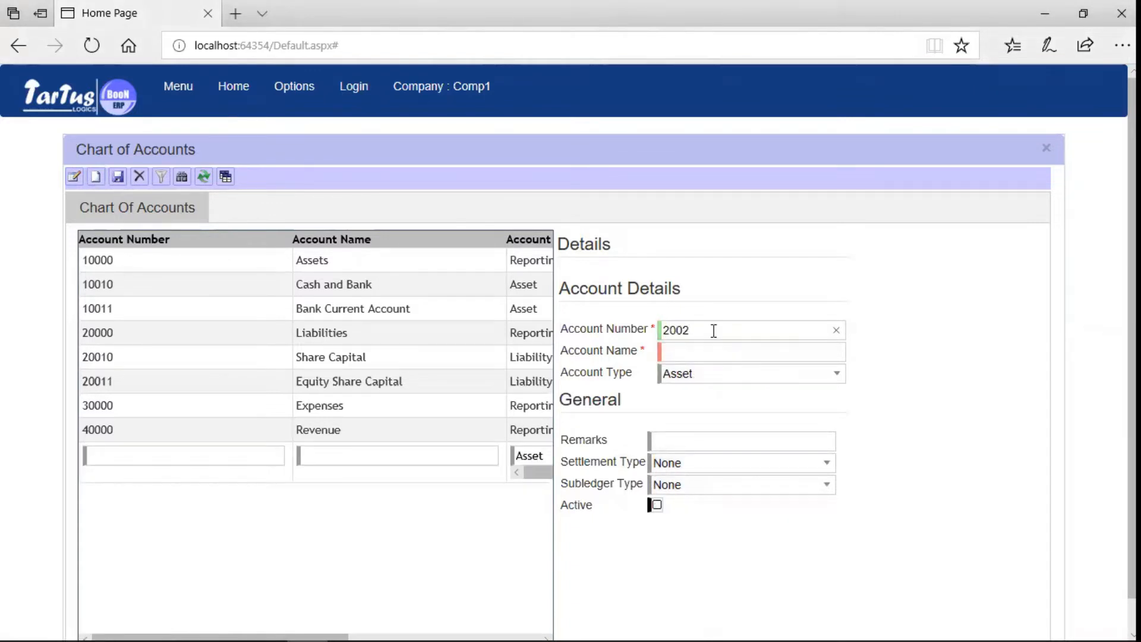
{"action": "left_click", "coordinate": [710, 357]}
{"action": "type", "text": "Creditors"}
{"action": "left_click", "coordinate": [837, 375]}
{"action": "left_click", "coordinate": [718, 418]}
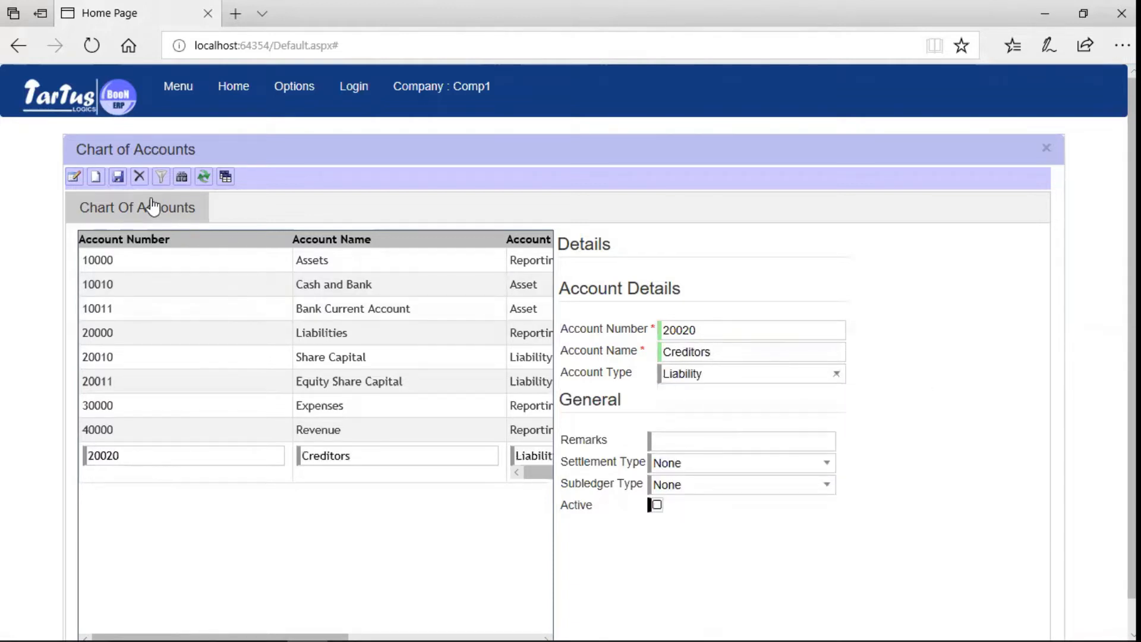
{"action": "left_click", "coordinate": [118, 182]}
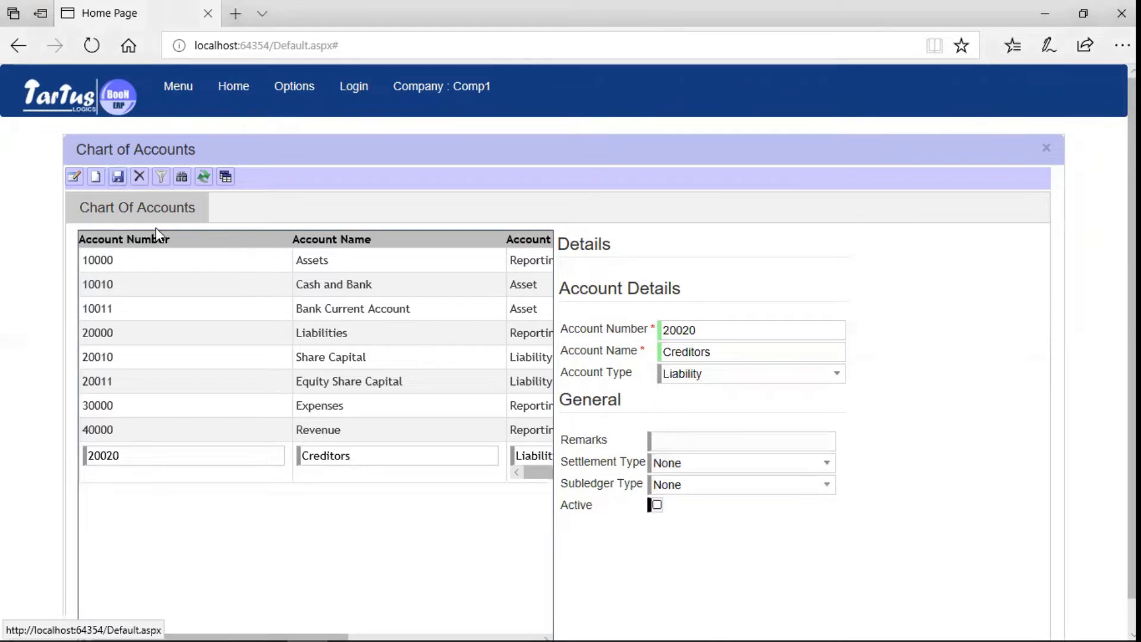
Add Liability account 20021 Sundry Creditors with subledger type Vendor.
{"action": "left_click", "coordinate": [669, 329]}
{"action": "type", "text": "20021"}
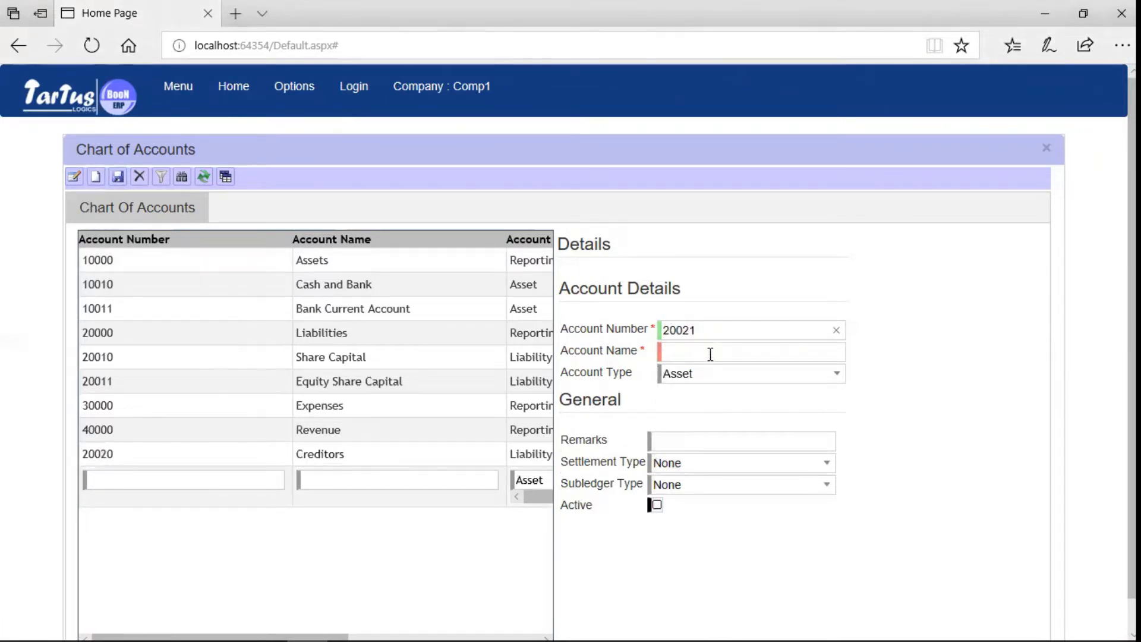
{"action": "left_click", "coordinate": [712, 361]}
{"action": "type", "text": "Sundry Creditors"}
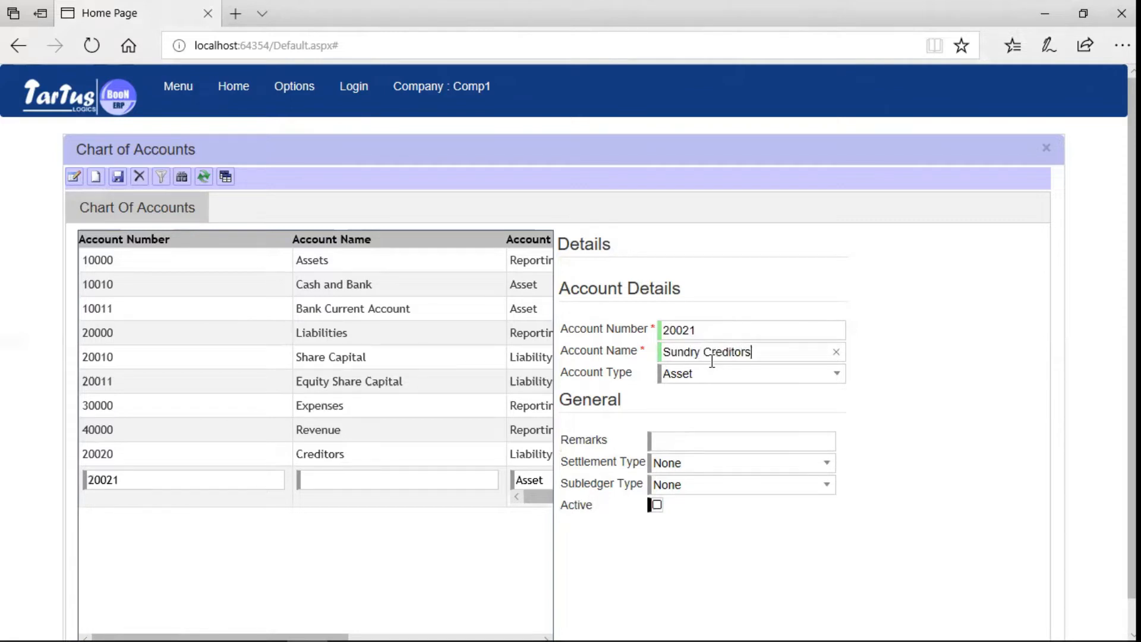
{"action": "left_click", "coordinate": [837, 373]}
{"action": "left_click", "coordinate": [730, 419]}
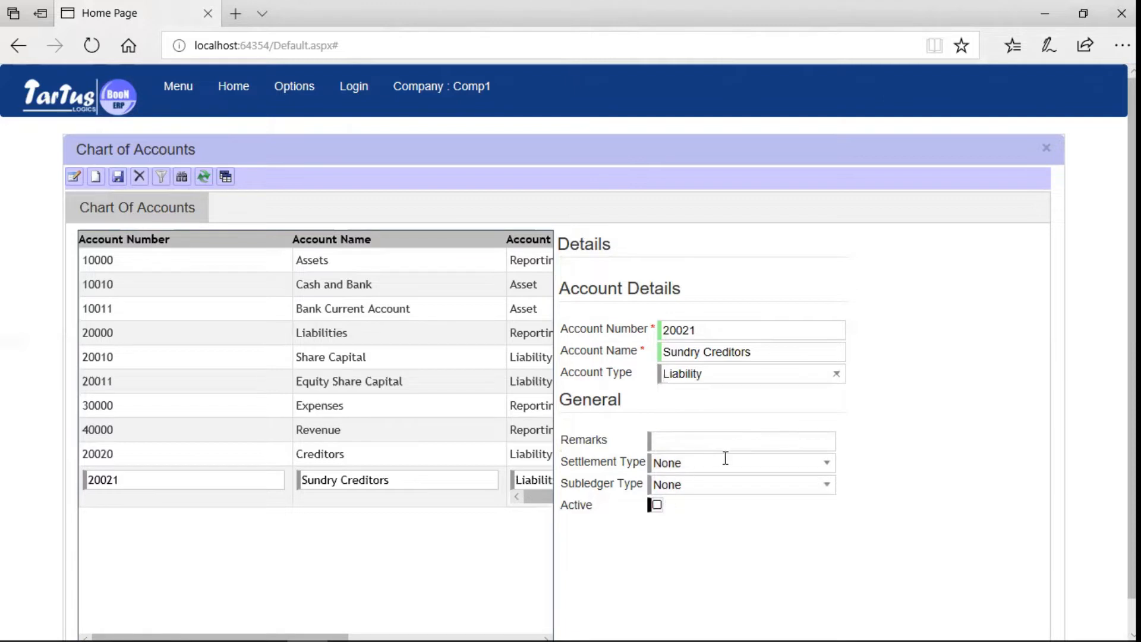
{"action": "left_click", "coordinate": [830, 492]}
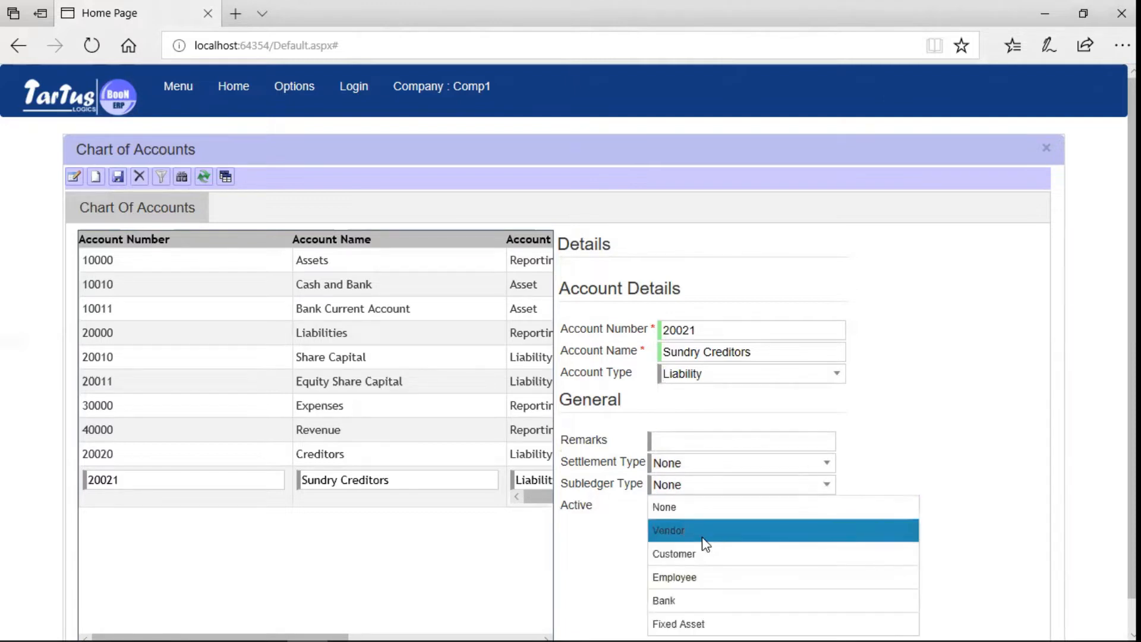
{"action": "left_click", "coordinate": [696, 532]}
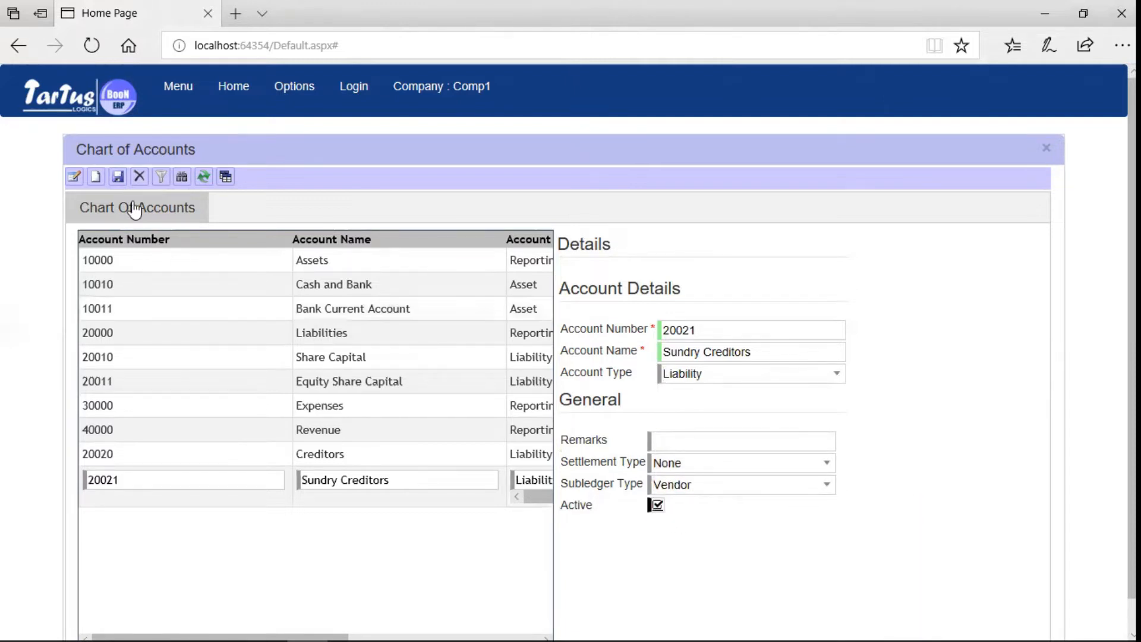
{"action": "left_click", "coordinate": [119, 176]}
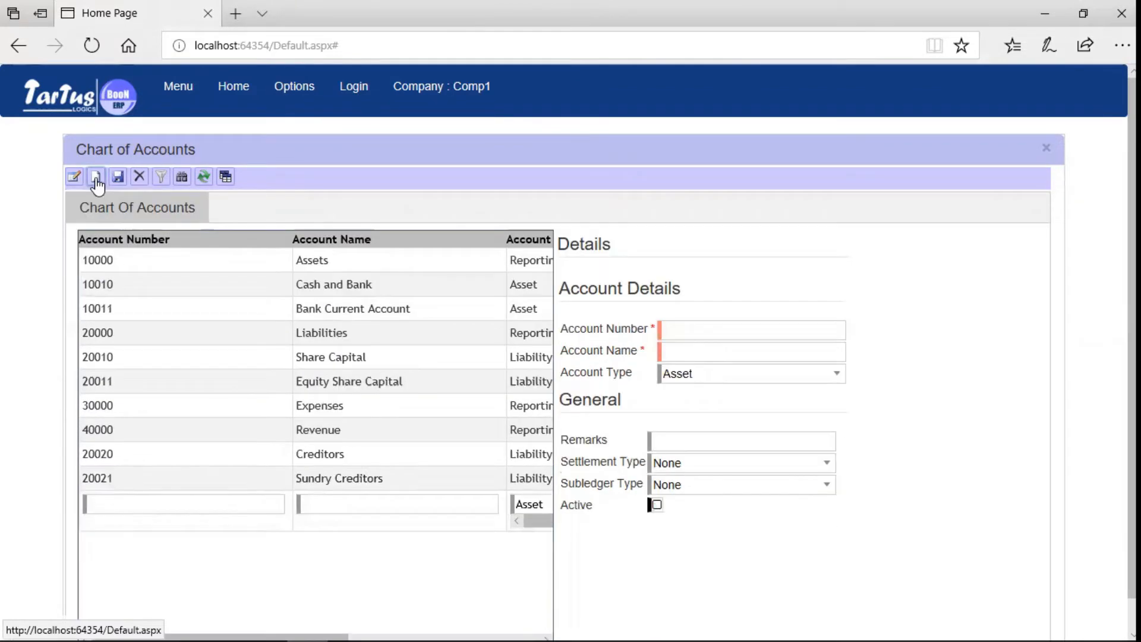
Add and save Expense account 30010 Purchase Expenses.
{"action": "left_click", "coordinate": [682, 329]}
{"action": "type", "text": "30010"}
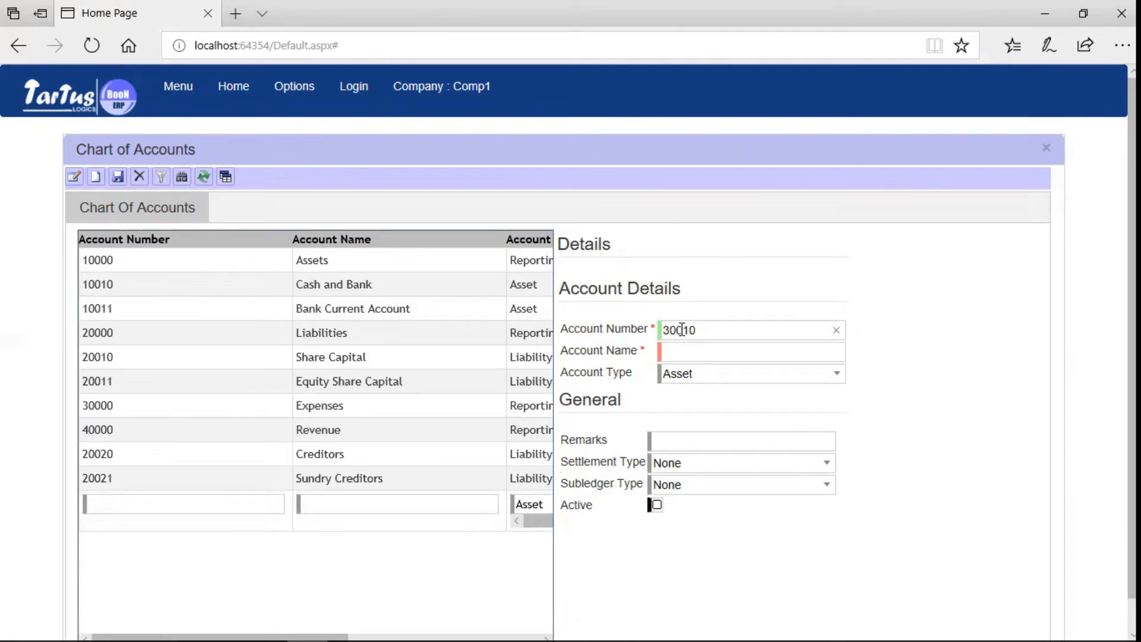
{"action": "left_click", "coordinate": [686, 352]}
{"action": "type", "text": "Purchase E"}
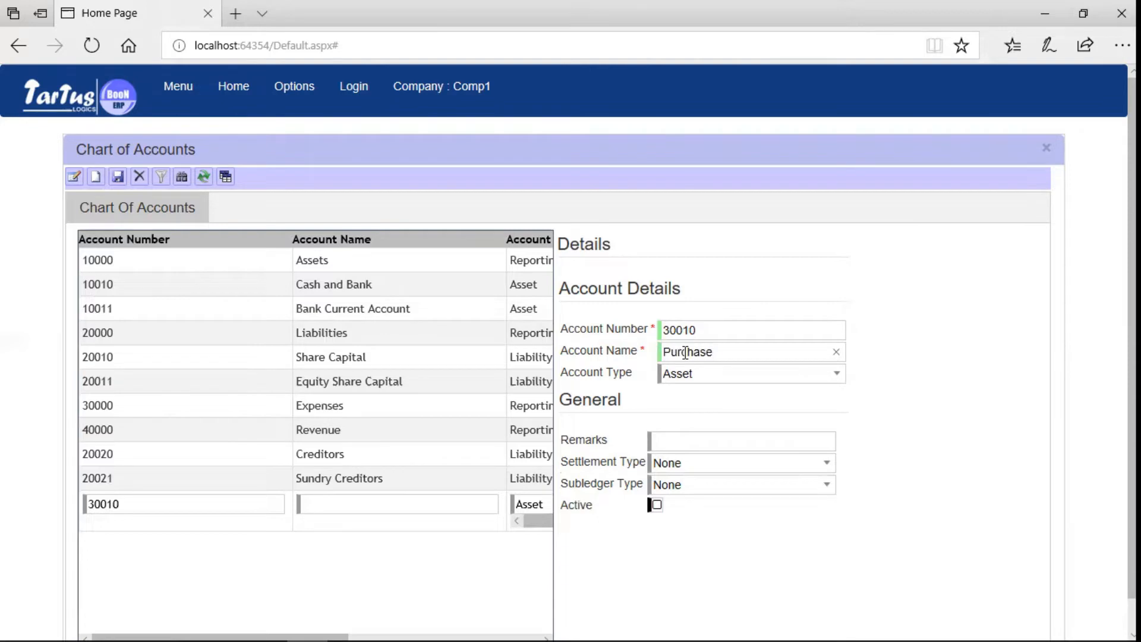
{"action": "type", "text": "xpenses"}
{"action": "left_click", "coordinate": [724, 376]}
{"action": "left_click", "coordinate": [837, 375]}
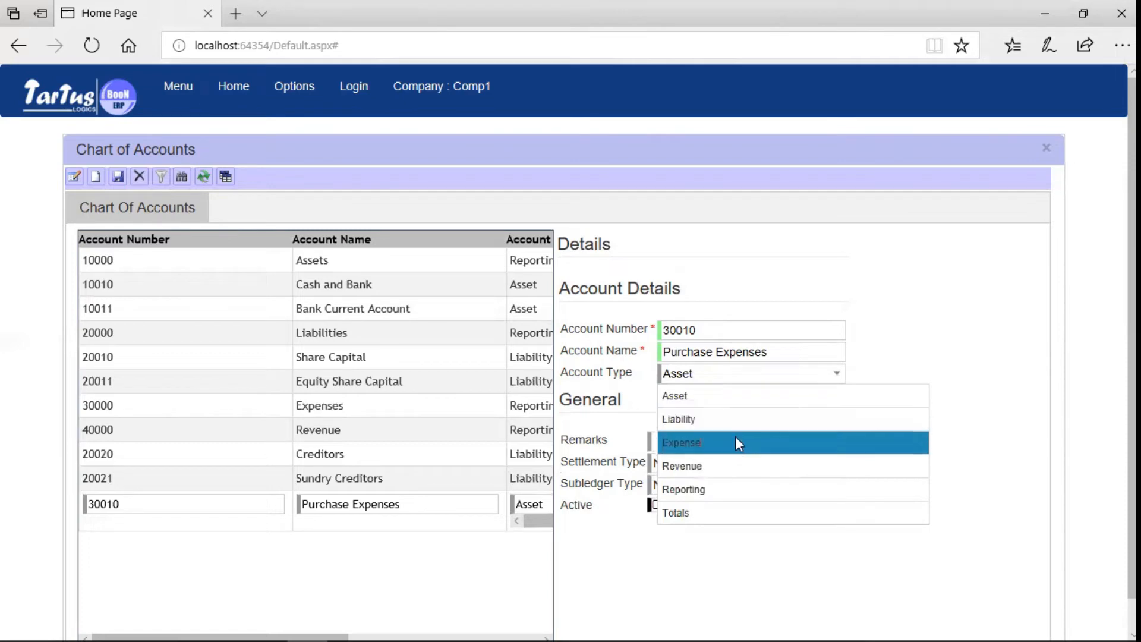
{"action": "left_click", "coordinate": [736, 442]}
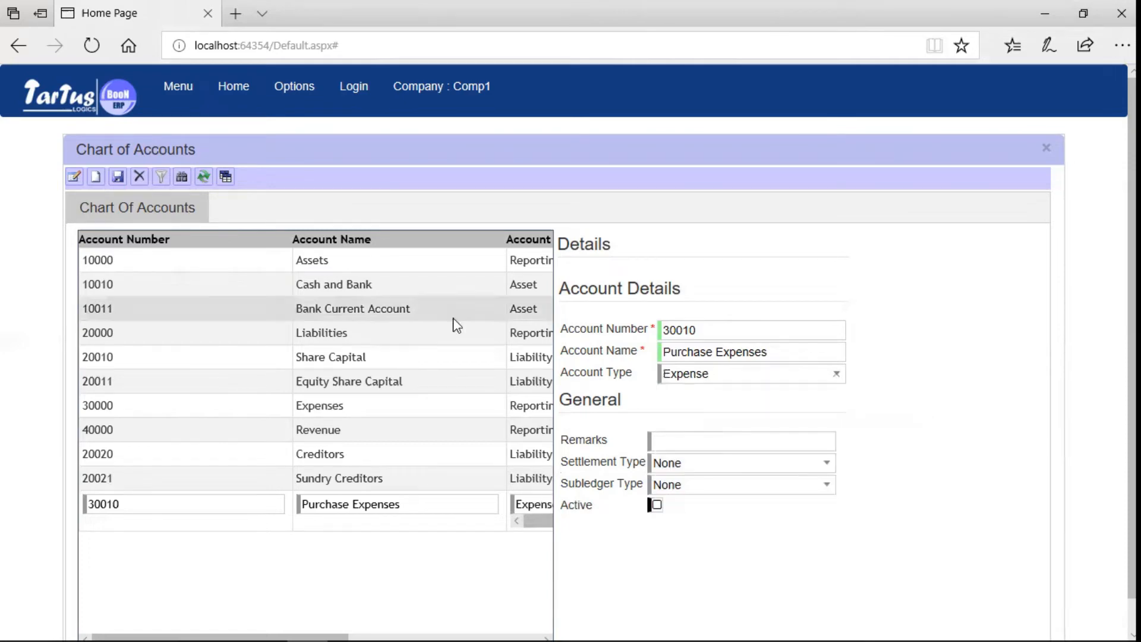
{"action": "left_click", "coordinate": [118, 177]}
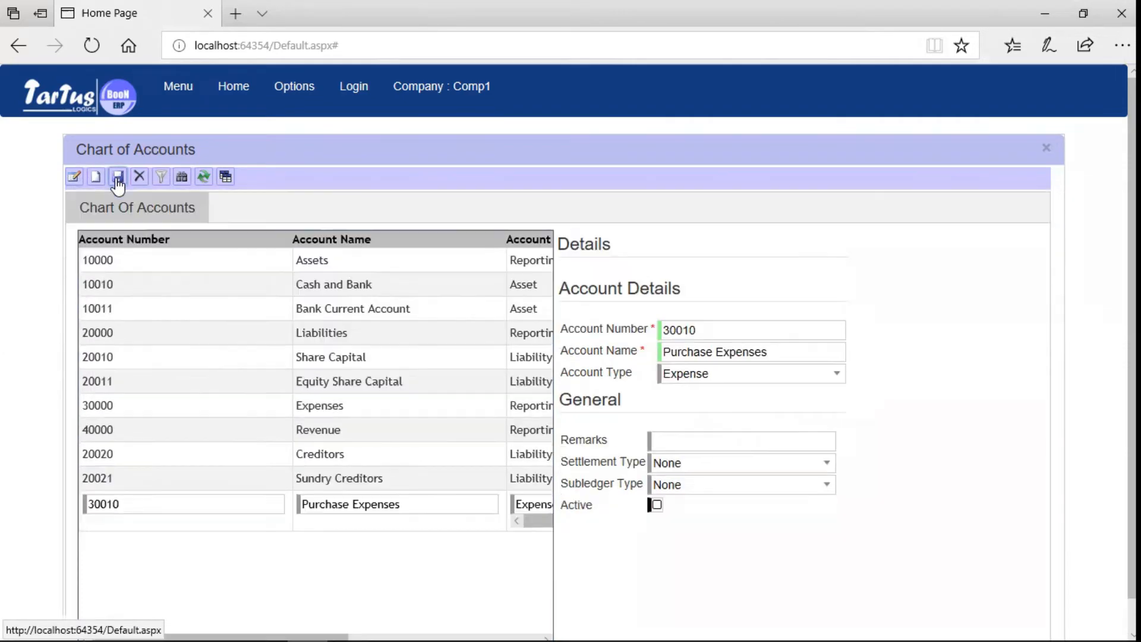
Add and save Expense account 30011 Professional Expenses.
{"action": "left_click", "coordinate": [704, 324]}
{"action": "type", "text": "30011"}
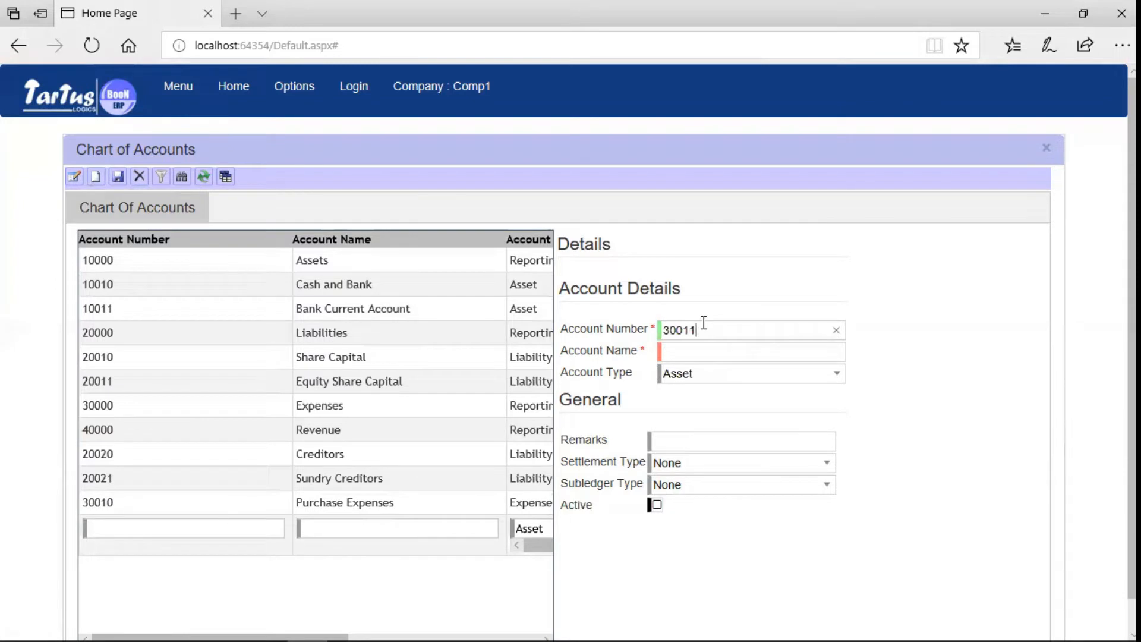
{"action": "left_click", "coordinate": [699, 353]}
{"action": "type", "text": "Professional Expenses"}
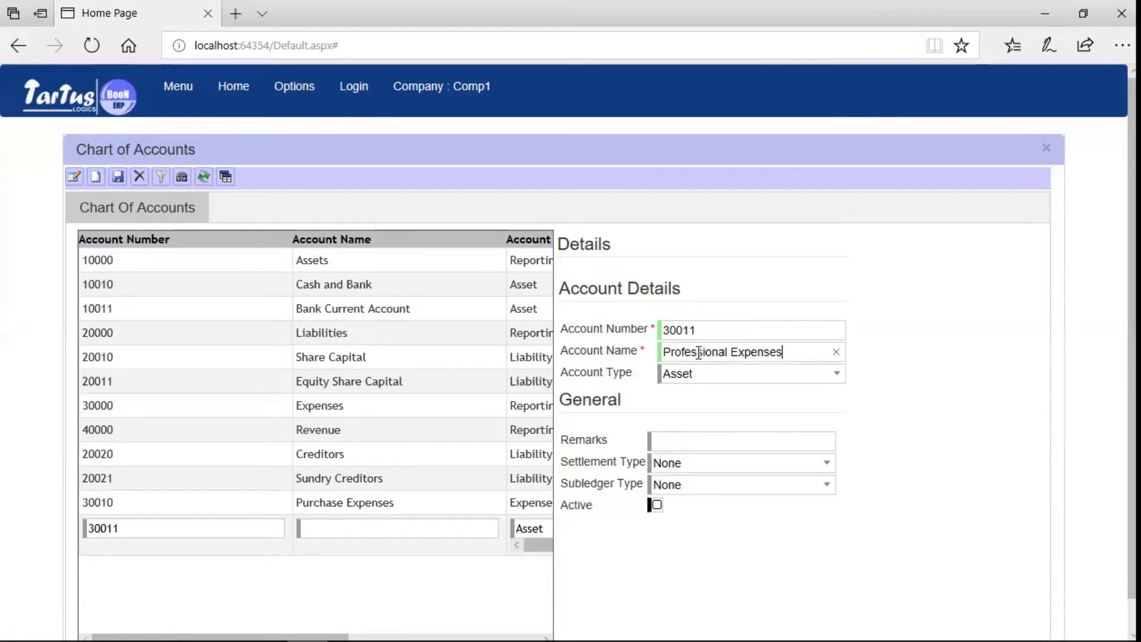
{"action": "left_click", "coordinate": [836, 374]}
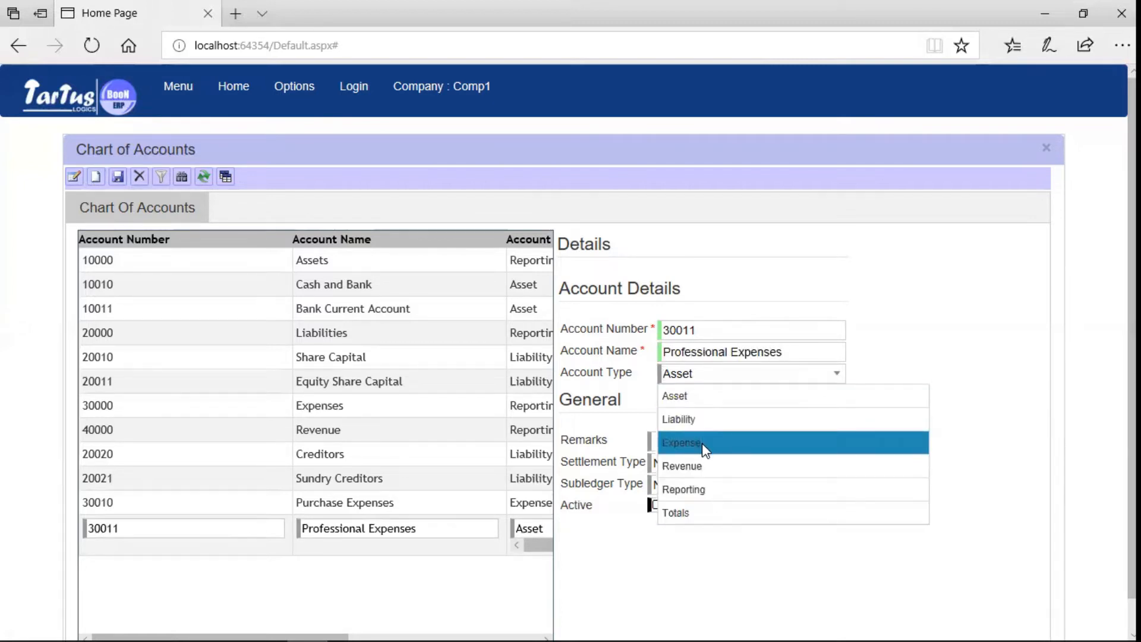
{"action": "left_click", "coordinate": [702, 444]}
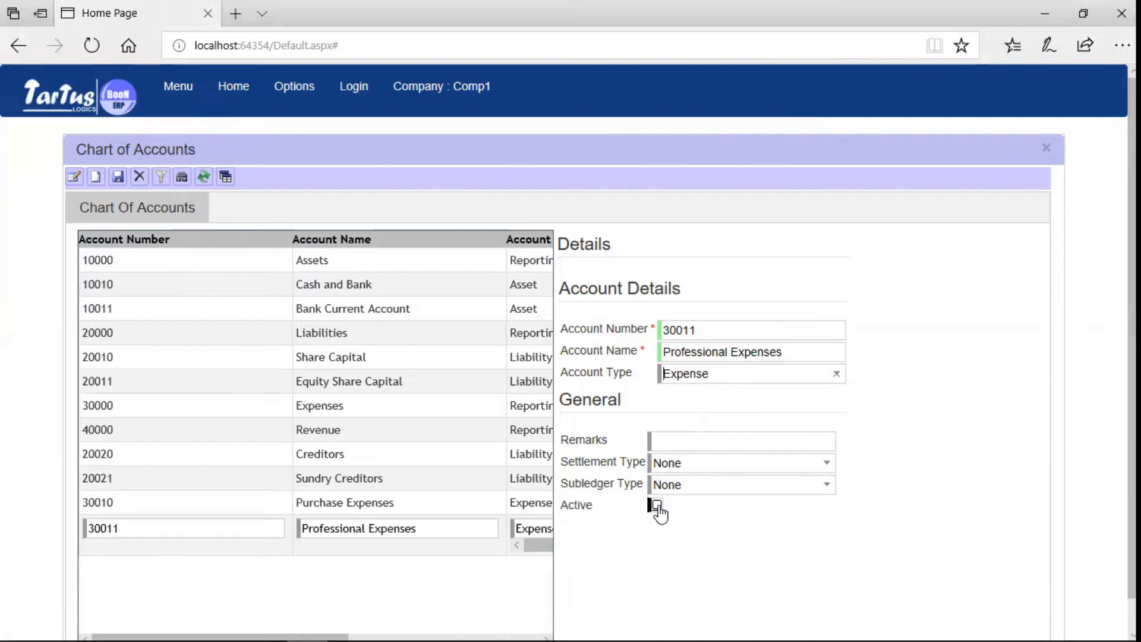
{"action": "left_click", "coordinate": [119, 180]}
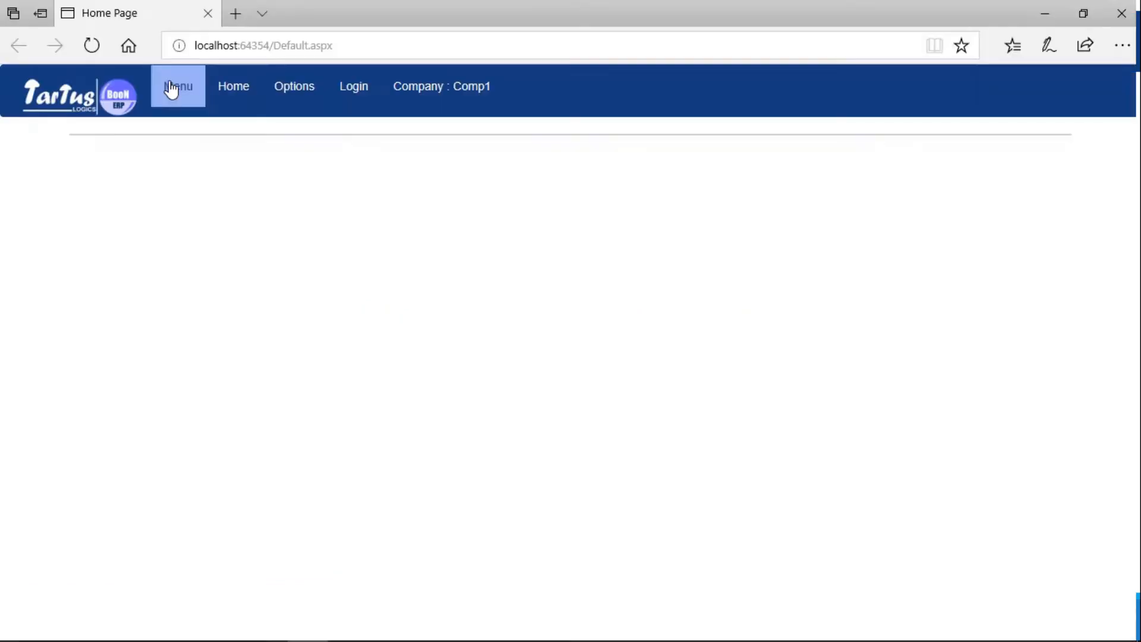
Expand Inventory Management > Processes in the module menu.
{"action": "left_click", "coordinate": [171, 87]}
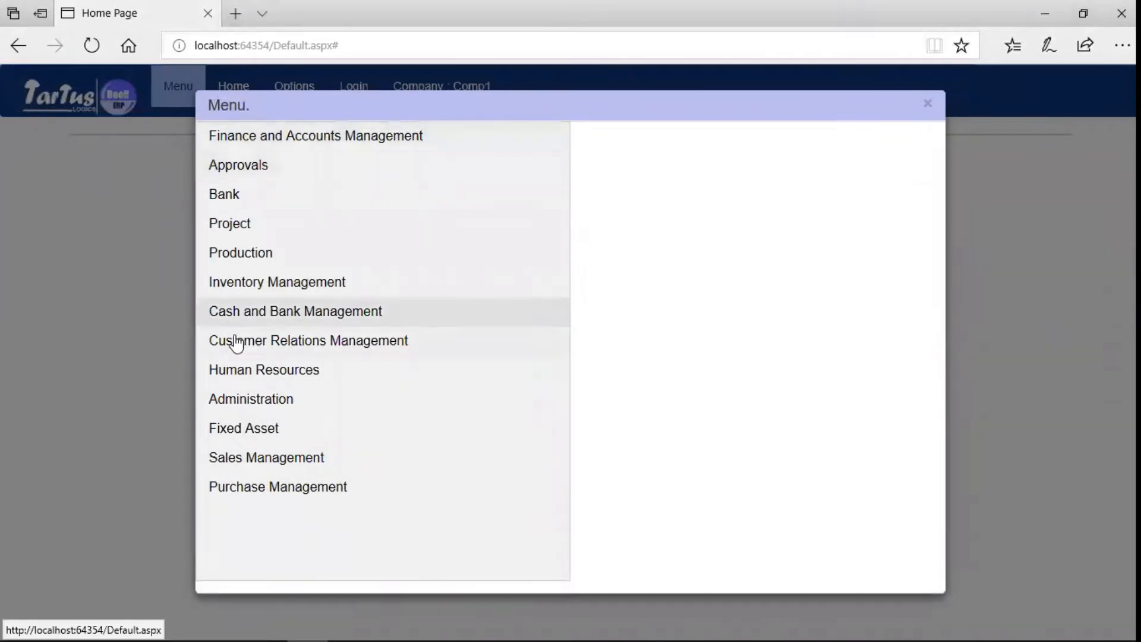
{"action": "left_click", "coordinate": [278, 293]}
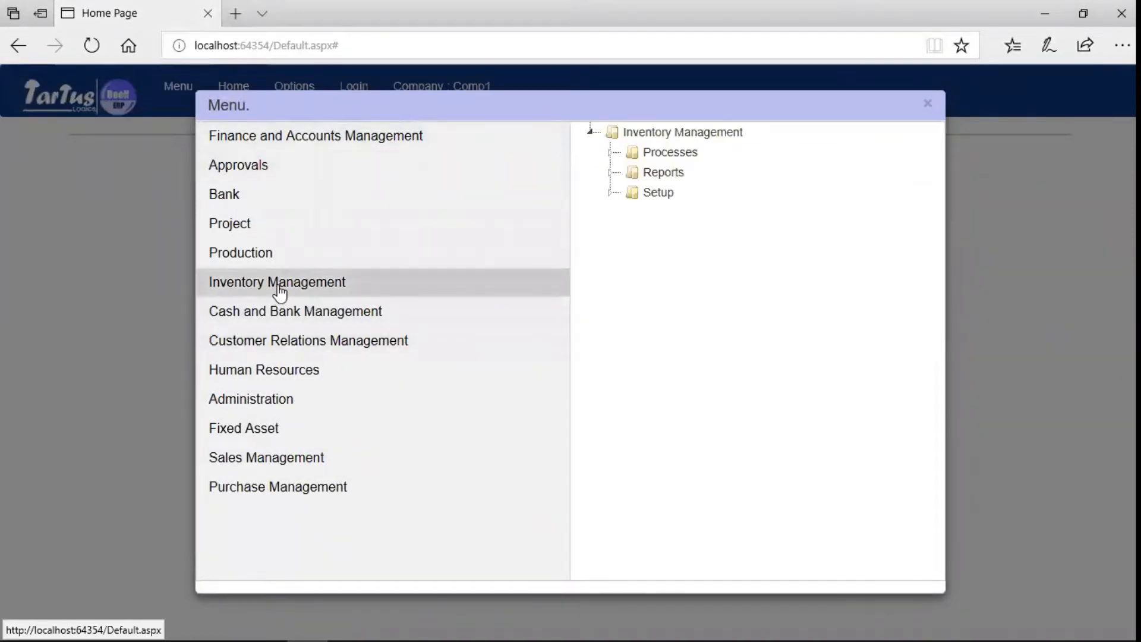
{"action": "left_click", "coordinate": [610, 153]}
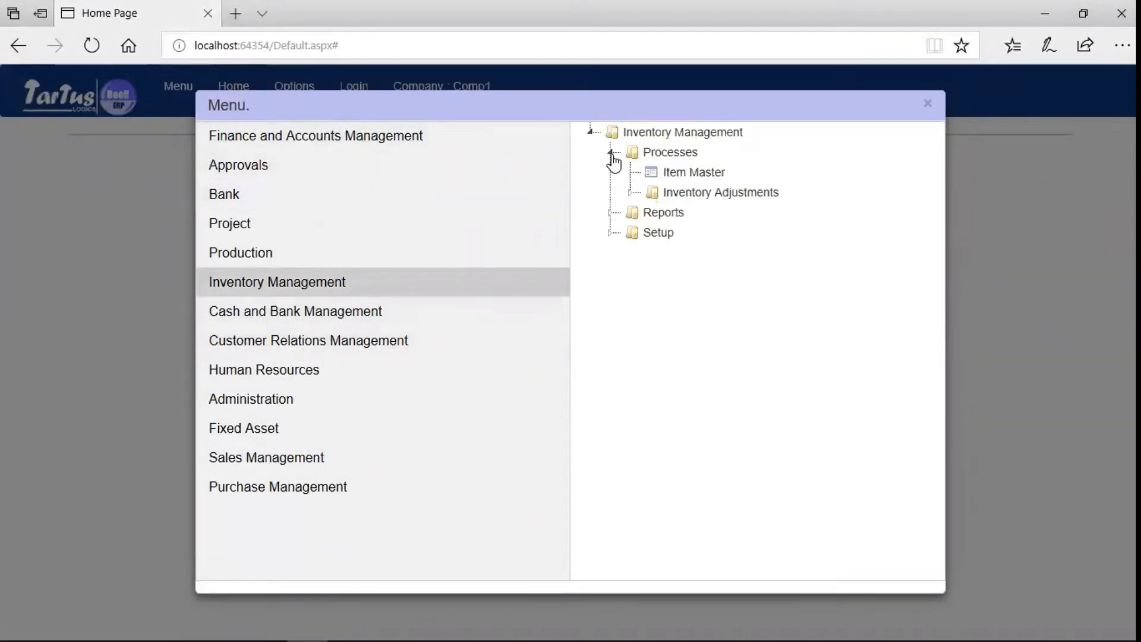
In Item Master, start a new item named 'Professional Services'.
{"action": "left_click", "coordinate": [682, 176]}
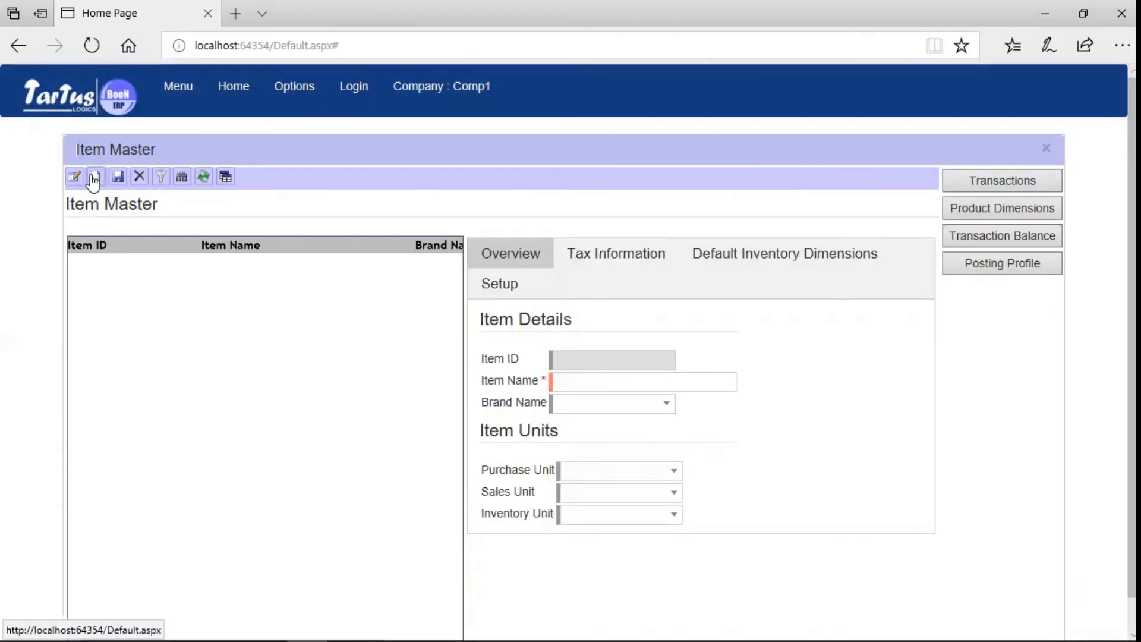
{"action": "left_click", "coordinate": [93, 179]}
{"action": "left_click", "coordinate": [591, 379]}
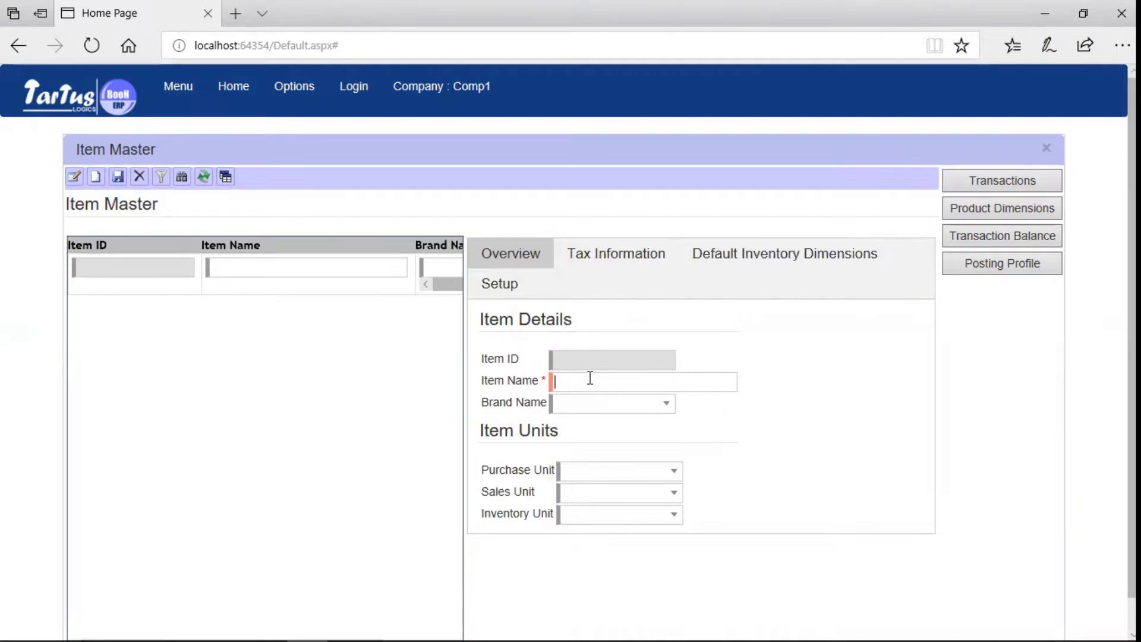
{"action": "type", "text": "Professional Services"}
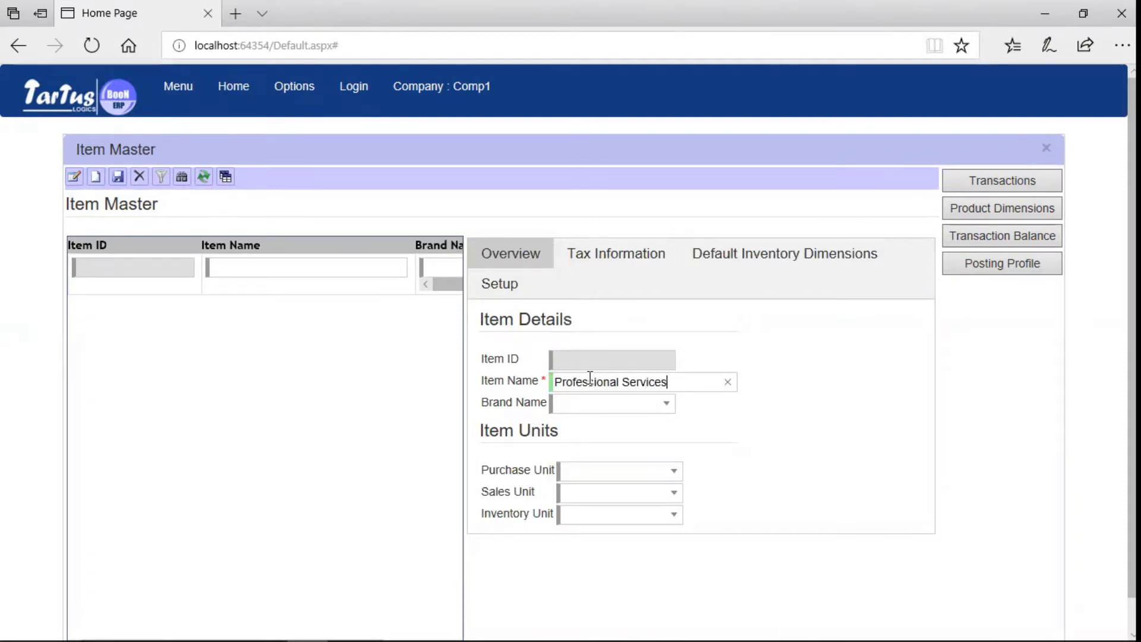
{"action": "left_click", "coordinate": [578, 400]}
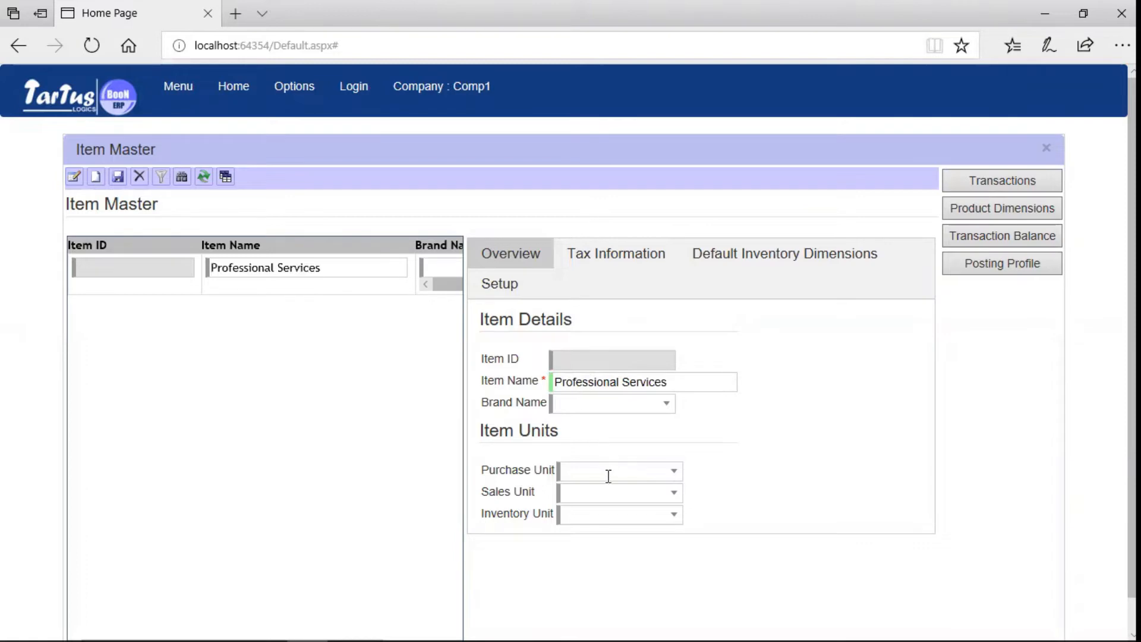
Set the item's purchase, sales and inventory units all to No.
{"action": "left_click", "coordinate": [675, 474]}
{"action": "left_click", "coordinate": [598, 562]}
{"action": "left_click", "coordinate": [672, 494]}
{"action": "left_click", "coordinate": [583, 584]}
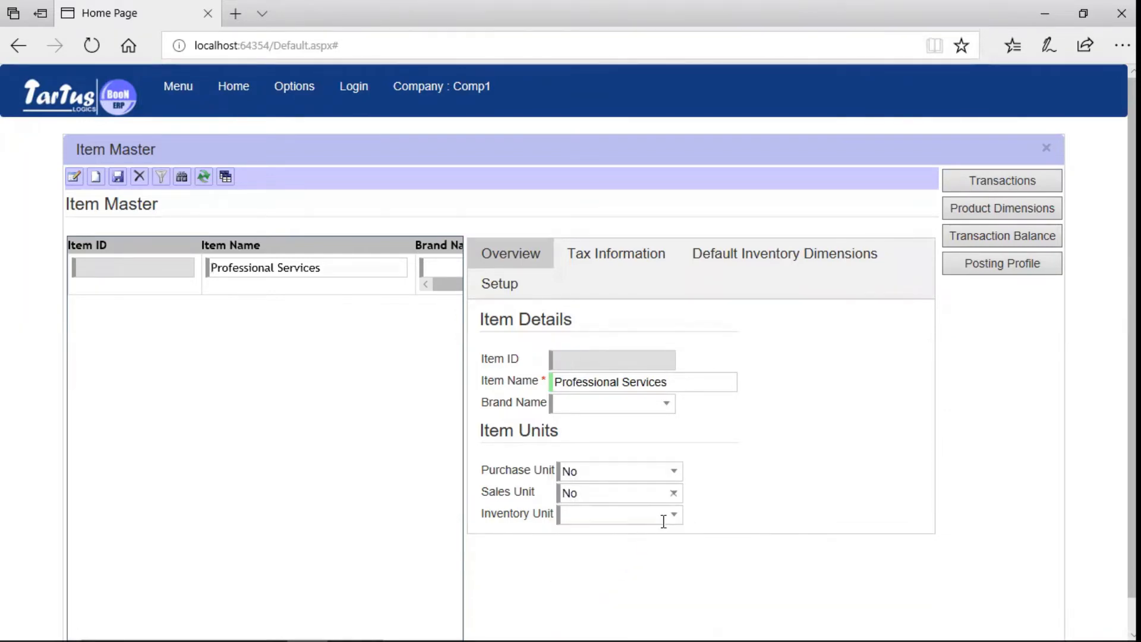
{"action": "left_click", "coordinate": [666, 516]}
{"action": "left_click", "coordinate": [577, 607]}
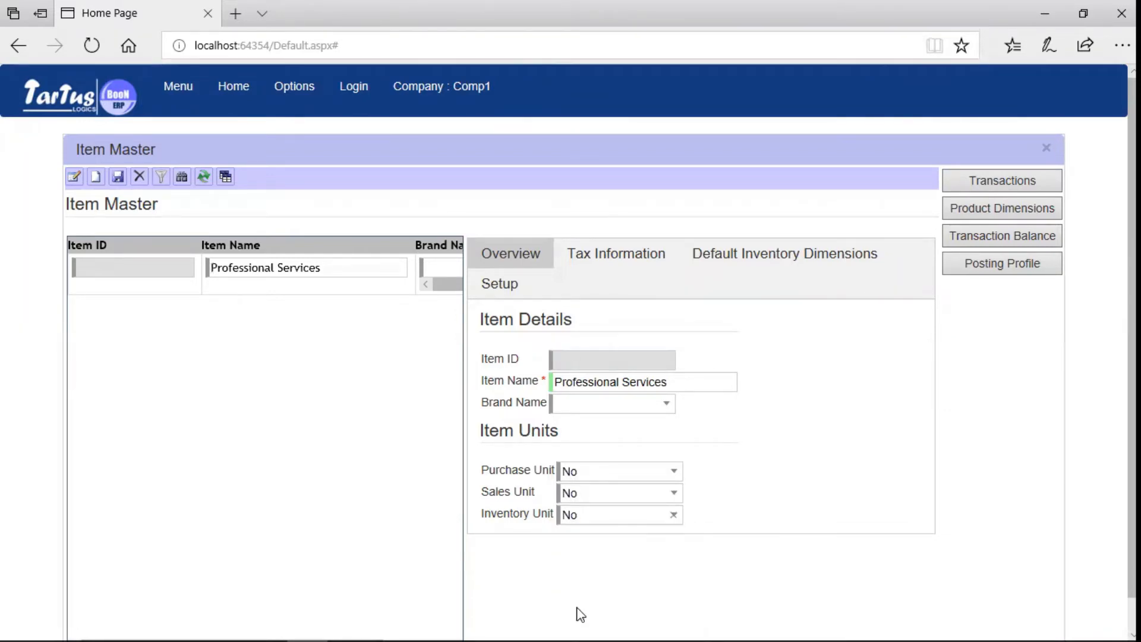
{"action": "left_click", "coordinate": [810, 265]}
Check the Setup tab's inventory options, then save Professional Services as item I00037.
{"action": "left_click", "coordinate": [500, 283]}
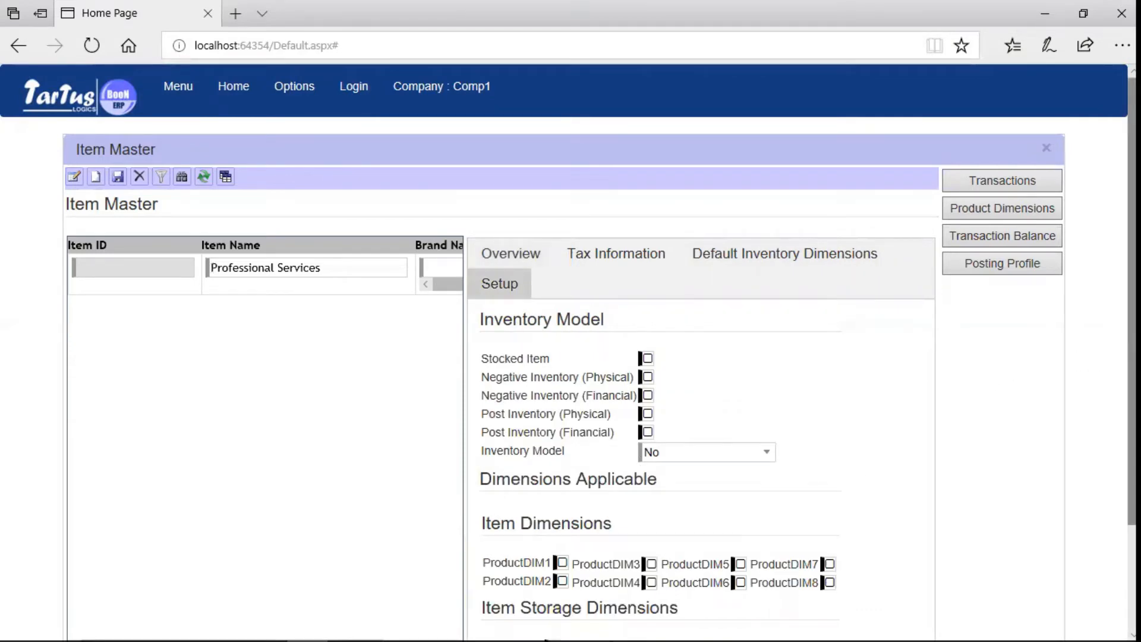
{"action": "scroll", "coordinate": [571, 356], "scroll_direction": "down", "scroll_amount": 3}
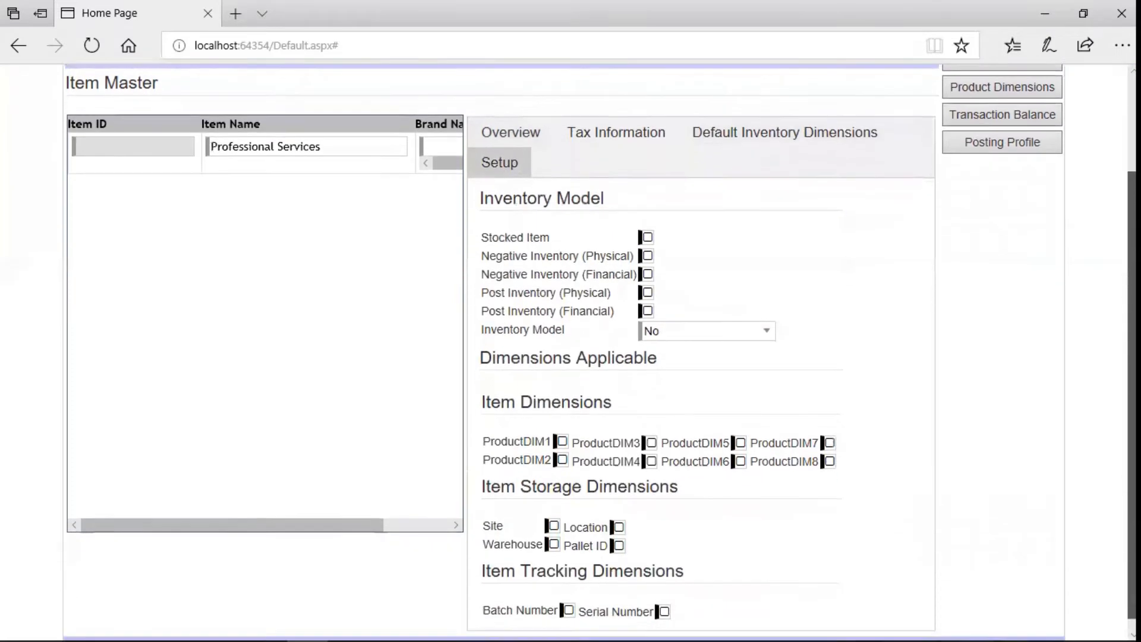
{"action": "scroll", "coordinate": [571, 357], "scroll_direction": "up", "scroll_amount": 3}
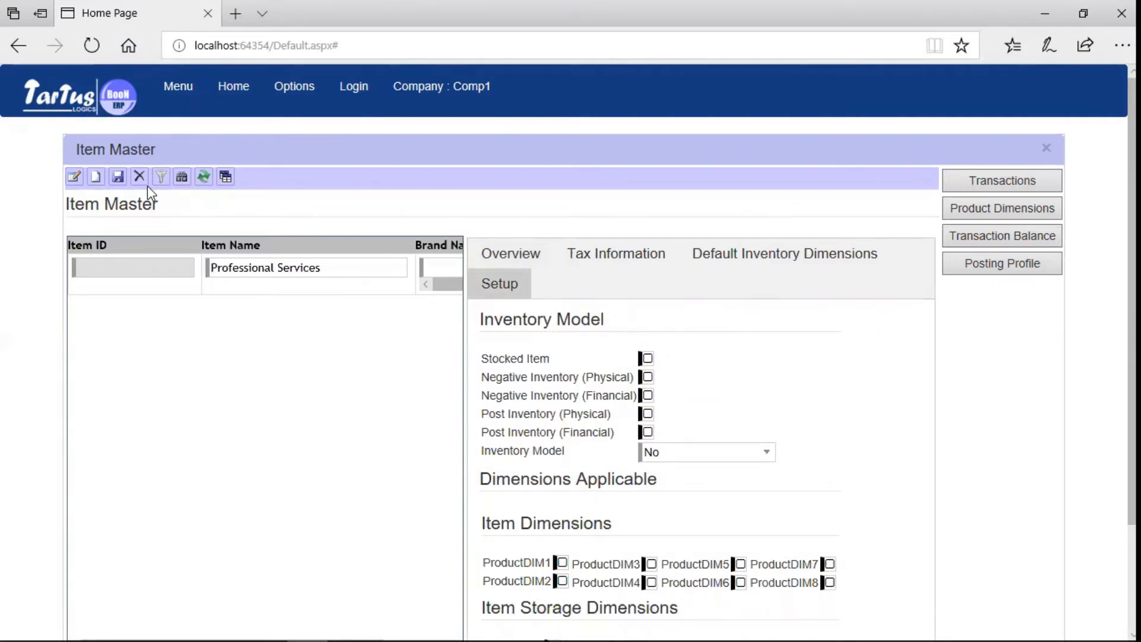
{"action": "left_click", "coordinate": [118, 178]}
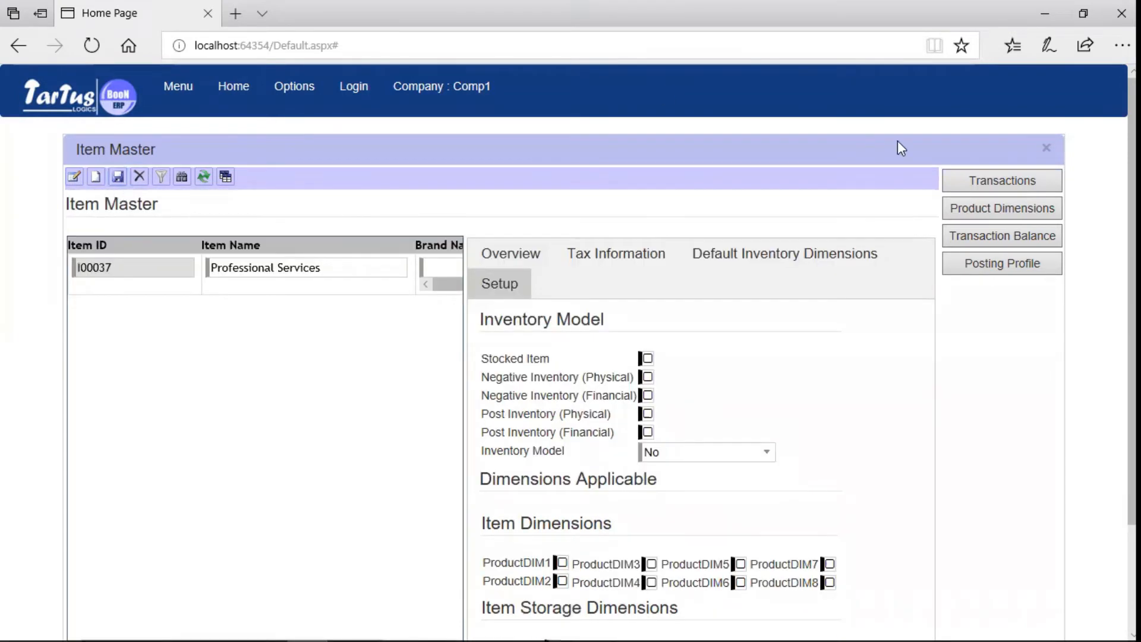
Fill a posting profile for item I00037 with purchase expense account 30011.
{"action": "left_click", "coordinate": [1027, 269]}
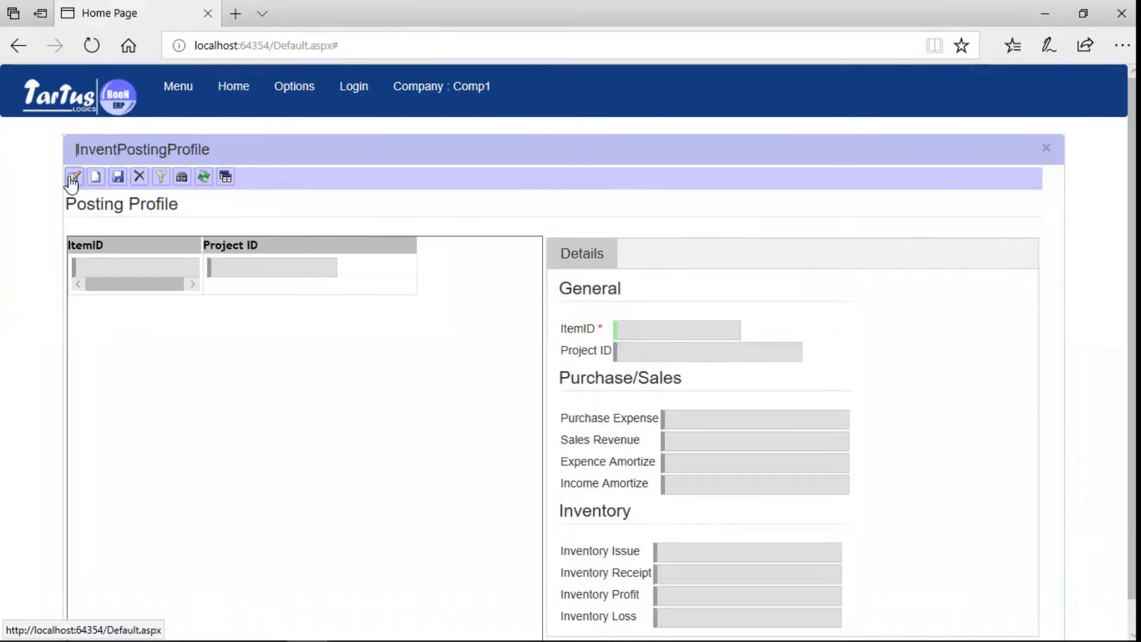
{"action": "left_click", "coordinate": [72, 182]}
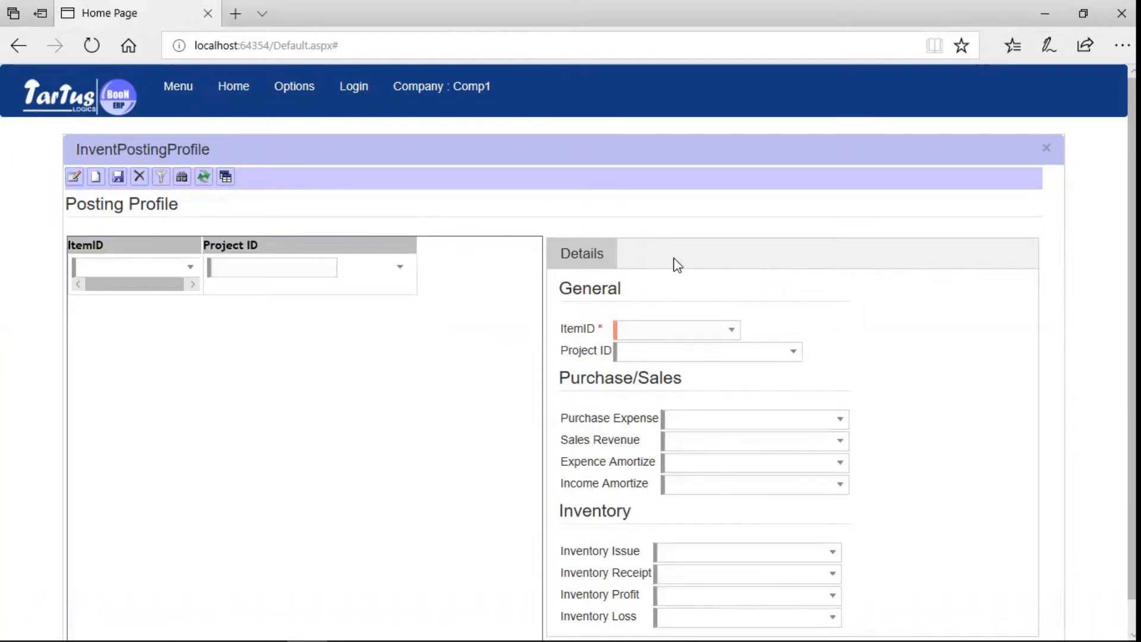
{"action": "left_click", "coordinate": [731, 330]}
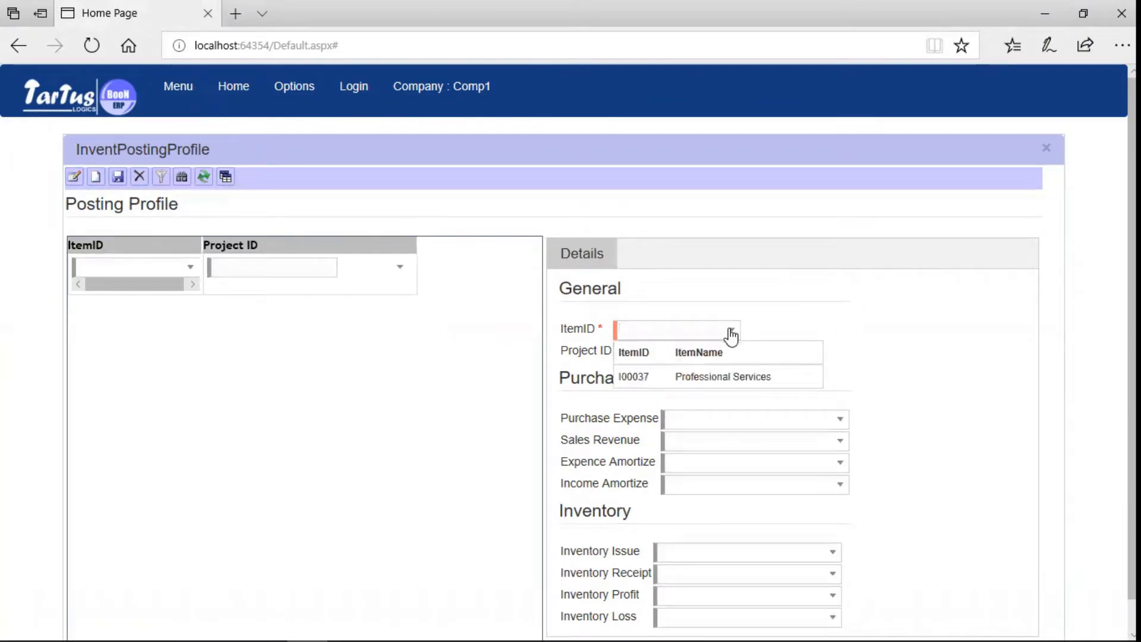
{"action": "left_click", "coordinate": [715, 376]}
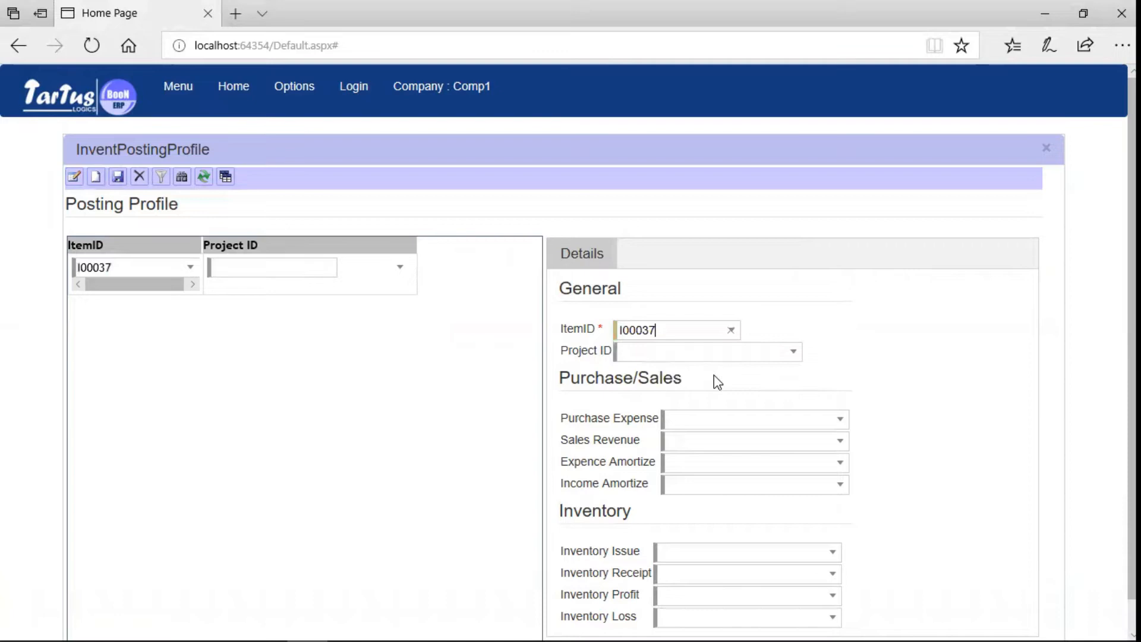
{"action": "left_click", "coordinate": [841, 419]}
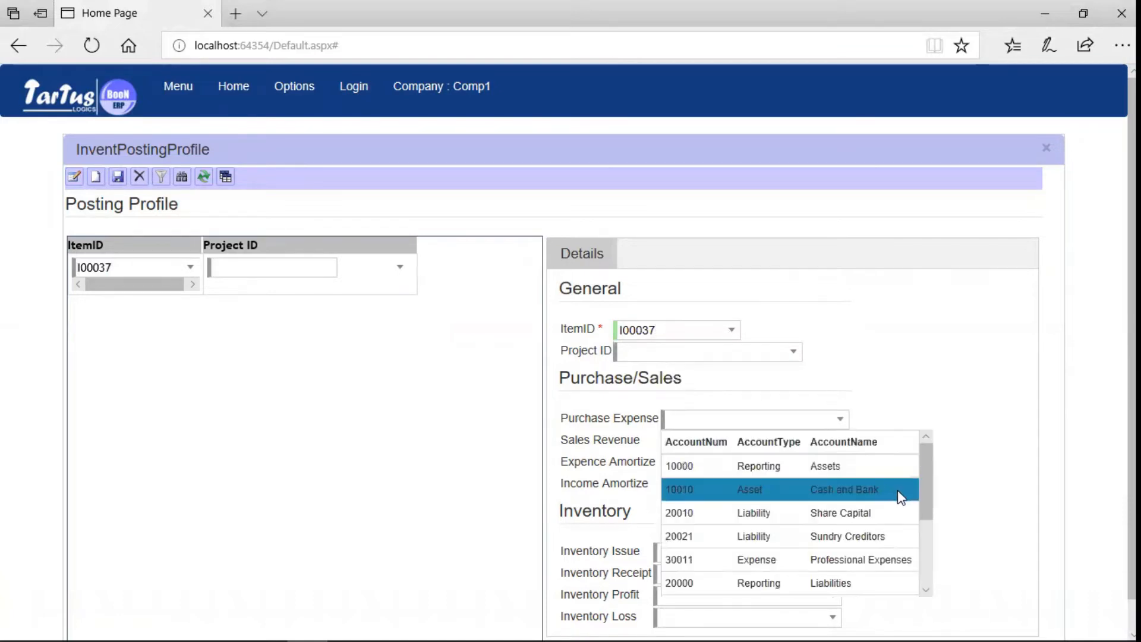
{"action": "left_click", "coordinate": [891, 556]}
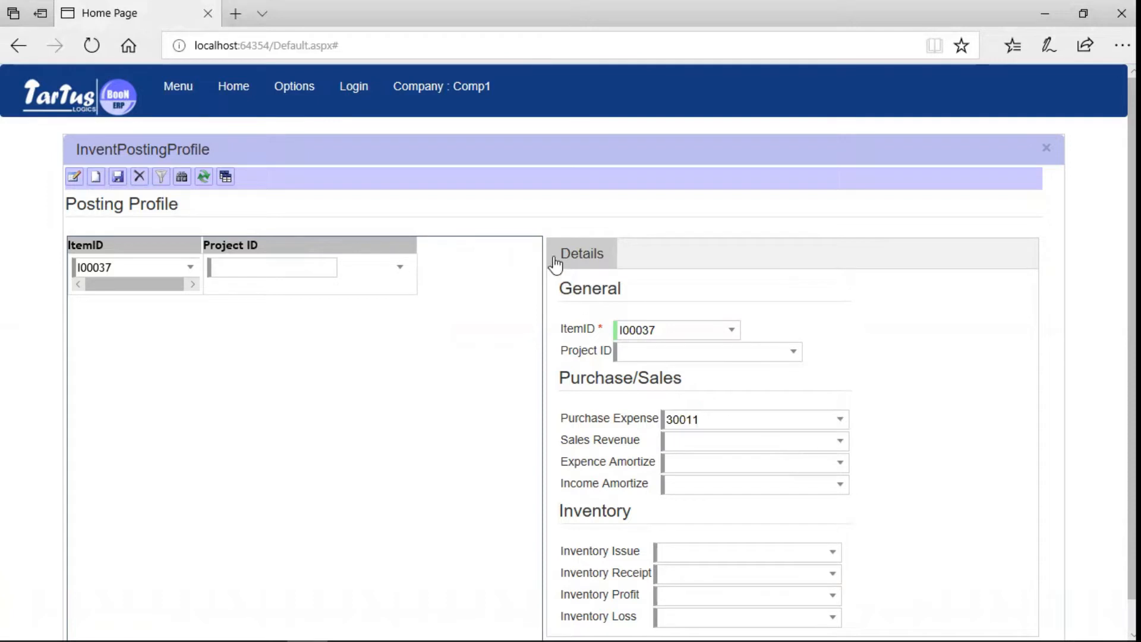
Save the I00037 posting profile and go to Purchase Management > Setup > Purchase Order Type.
{"action": "left_click", "coordinate": [120, 177]}
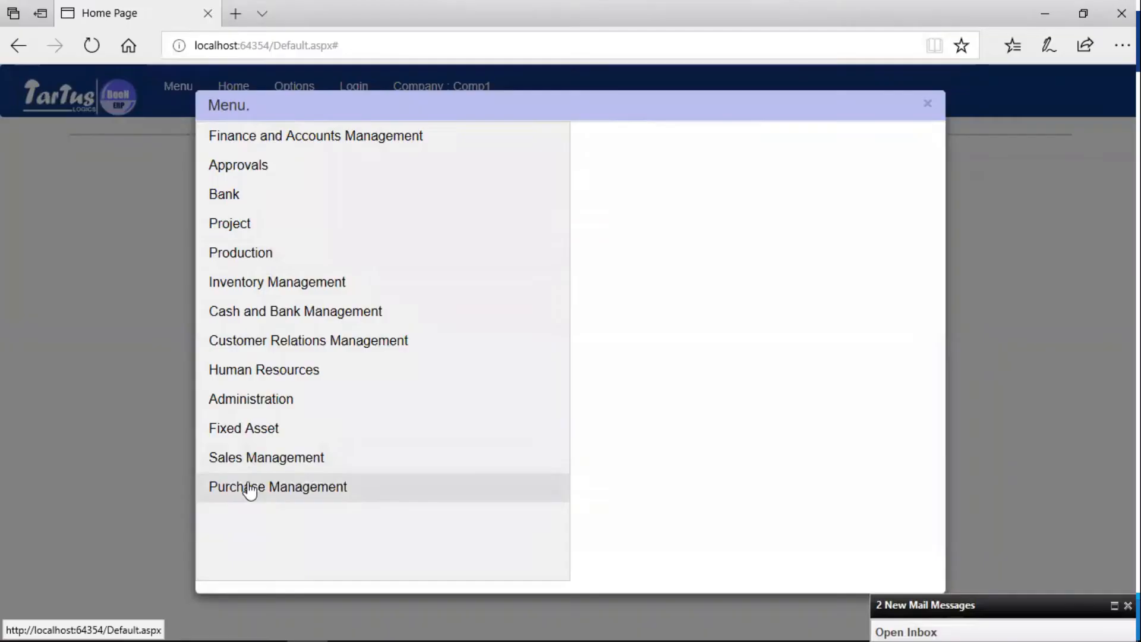
{"action": "left_click", "coordinate": [248, 489]}
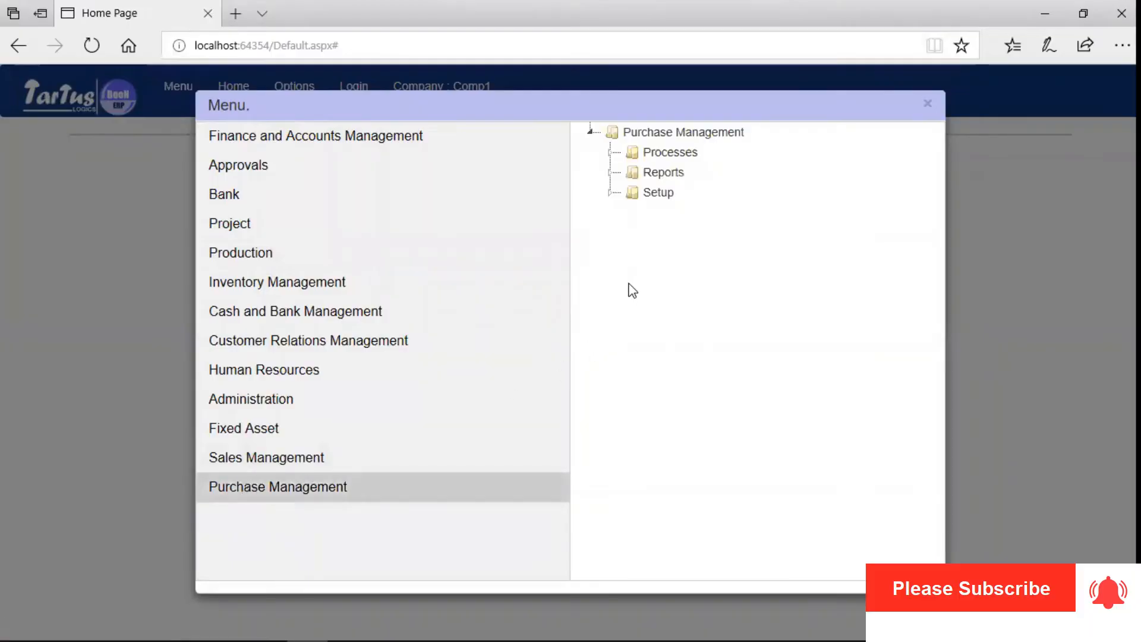
{"action": "left_click", "coordinate": [611, 193]}
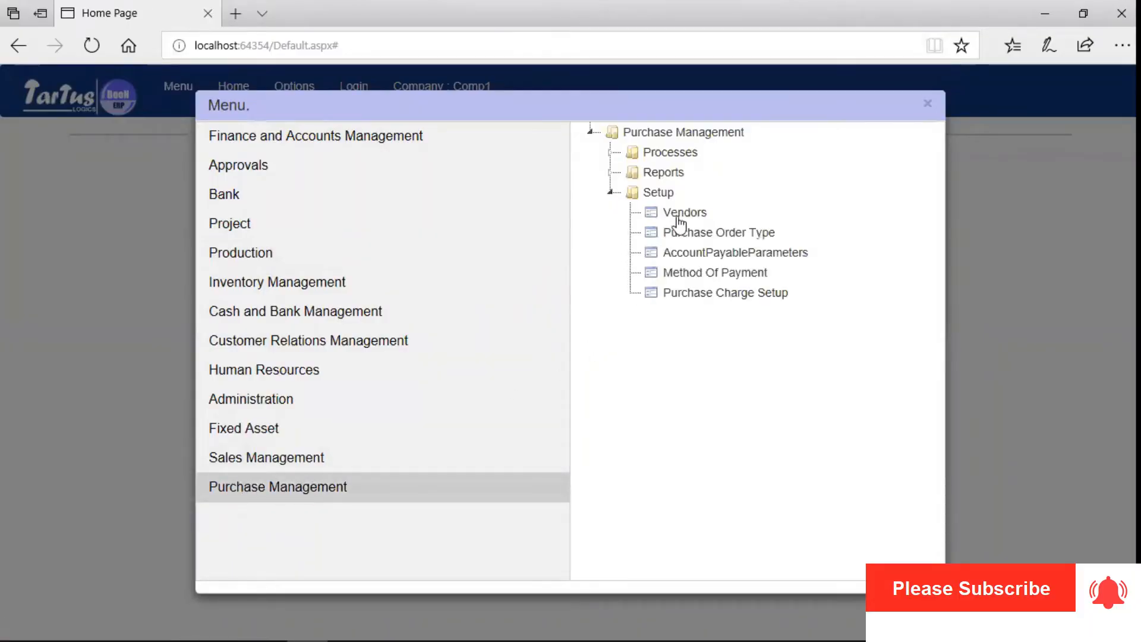
{"action": "left_click", "coordinate": [711, 234]}
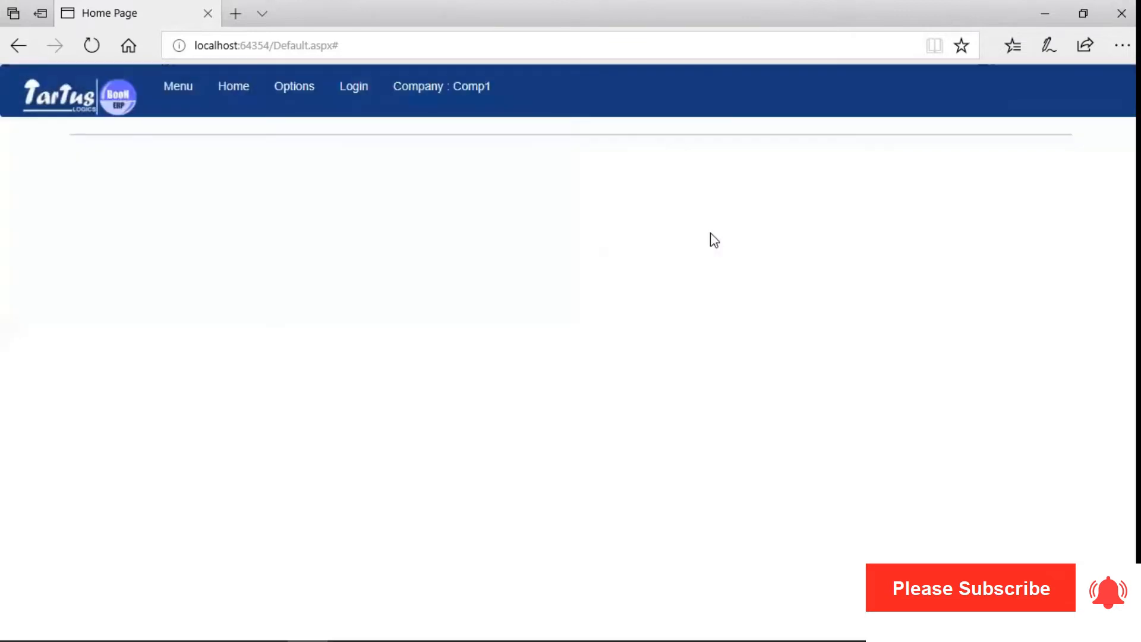
Start order type INV-MC named 'Invoice Mumbai Corp' with creditor account 20021.
{"action": "left_click", "coordinate": [97, 182]}
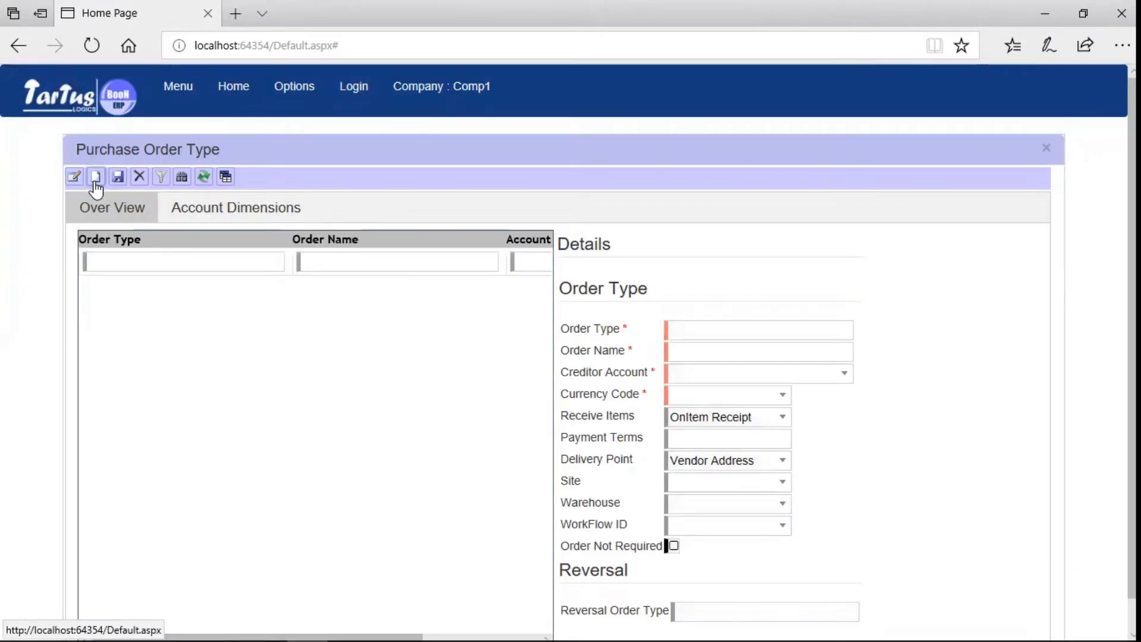
{"action": "left_click", "coordinate": [795, 334]}
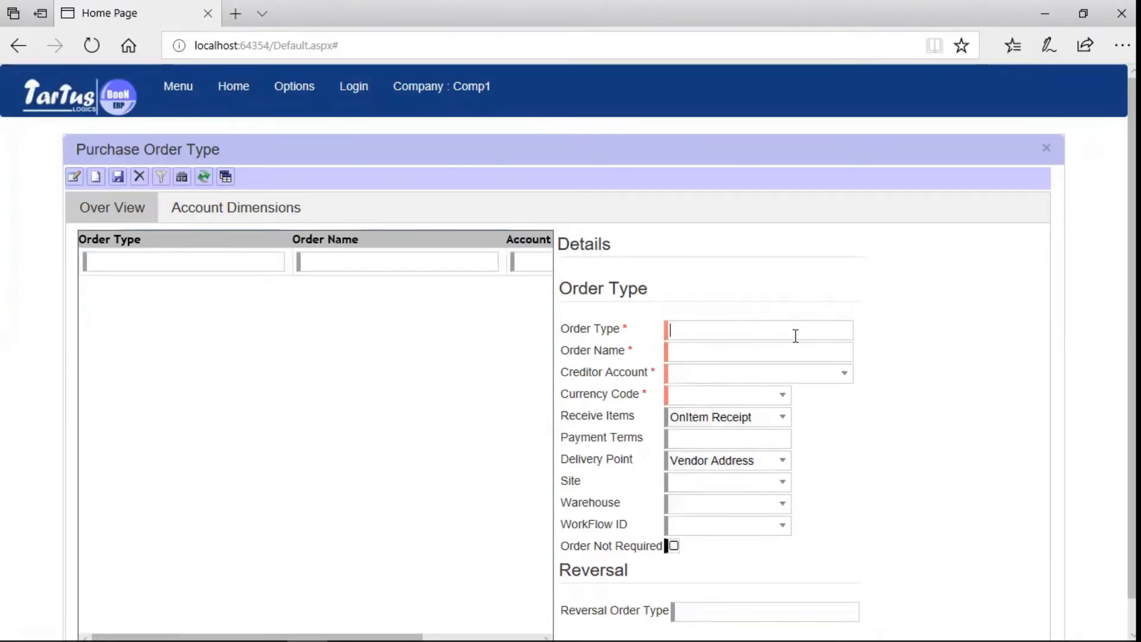
{"action": "type", "text": "INV-MC"}
{"action": "left_click", "coordinate": [753, 352]}
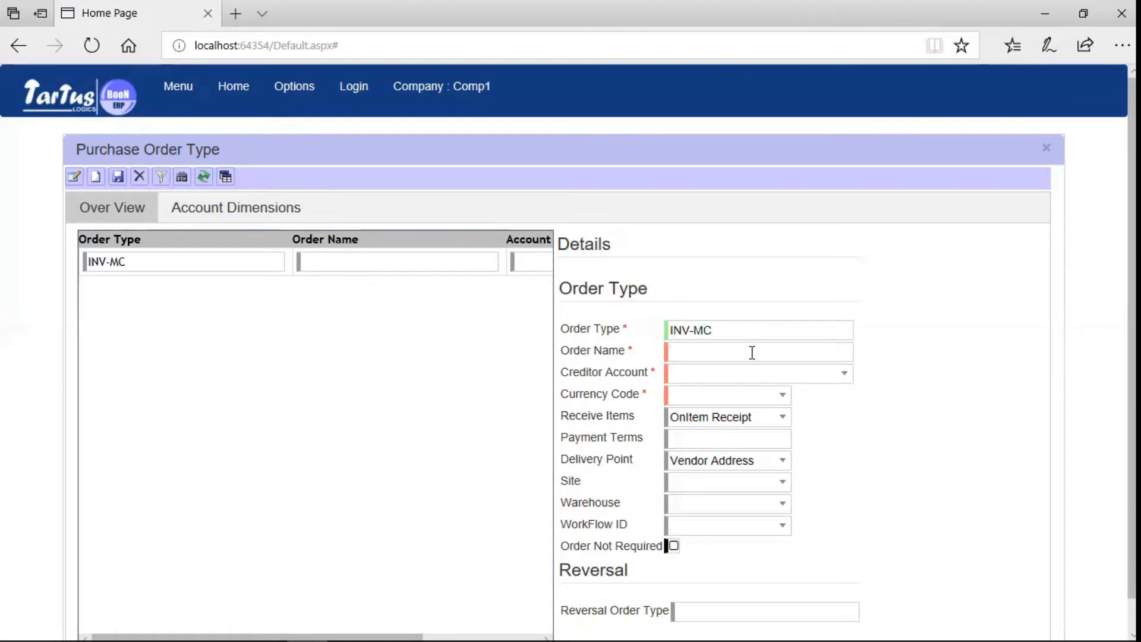
{"action": "type", "text": "Invoice Mum"}
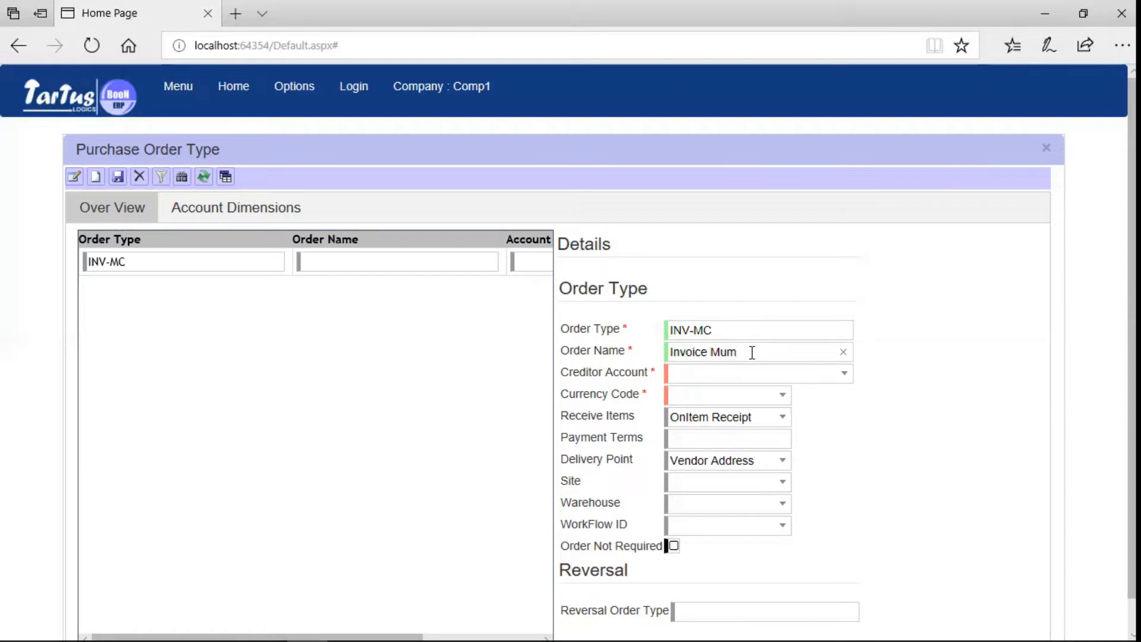
{"action": "type", "text": "bai Corp"}
{"action": "left_click", "coordinate": [774, 374]}
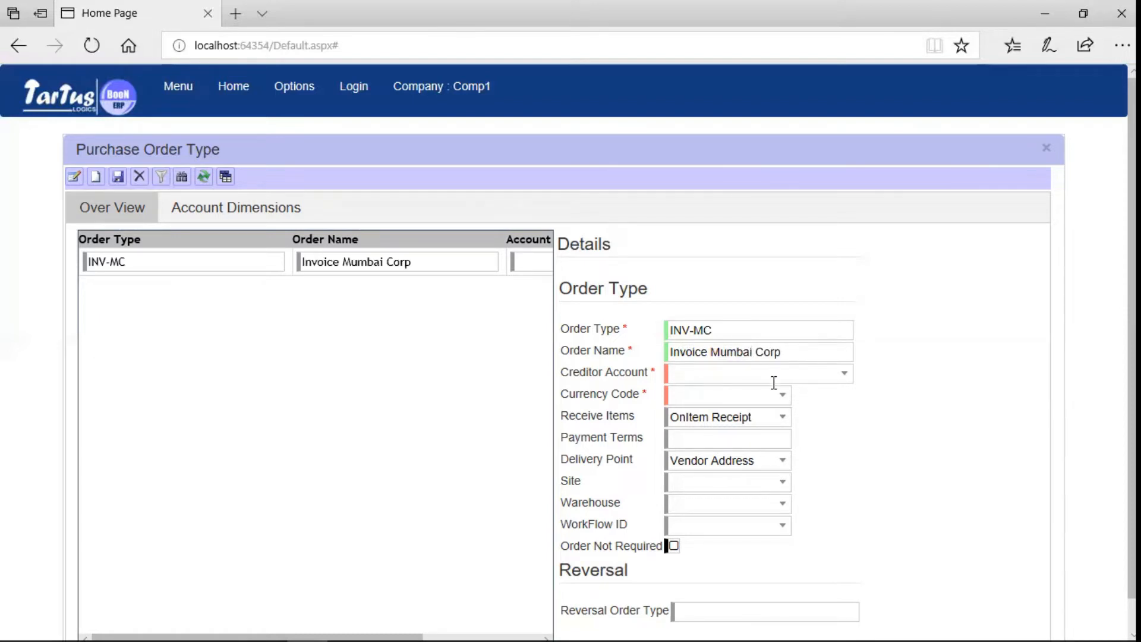
{"action": "left_click", "coordinate": [844, 374]}
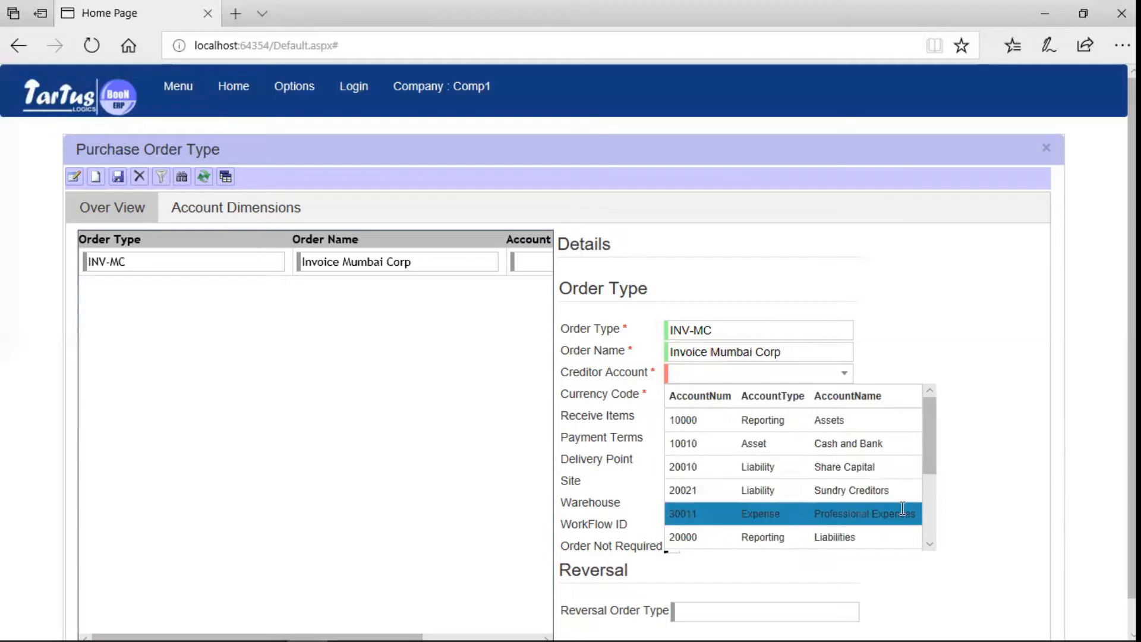
{"action": "left_click", "coordinate": [907, 489]}
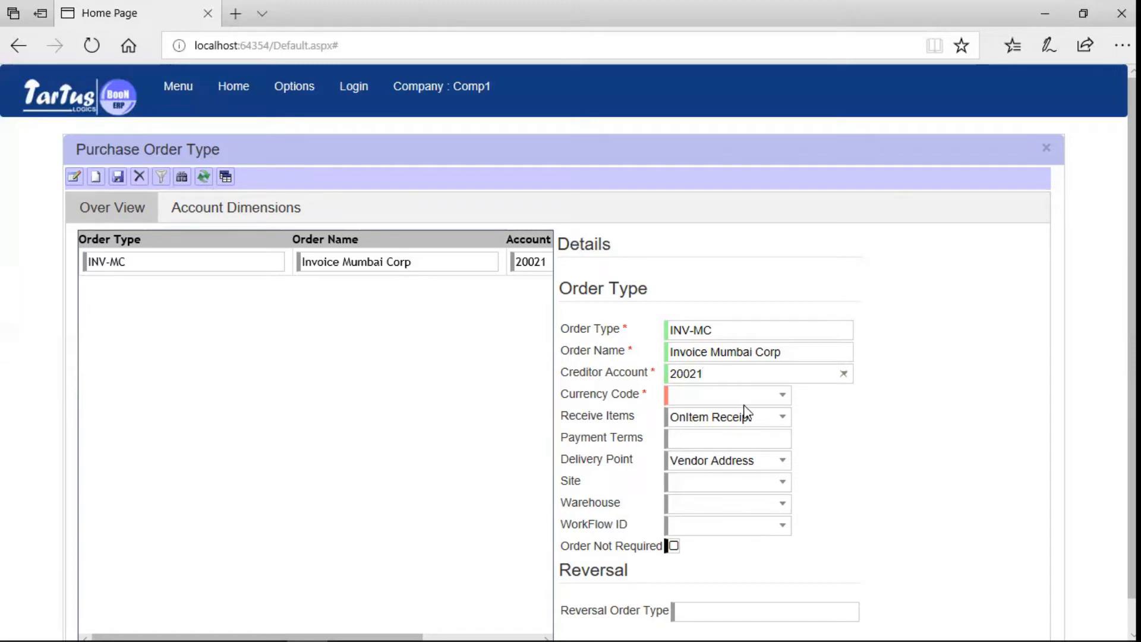
Set currency INR, Site 1 and warehouse W0012, then save the order type.
{"action": "left_click", "coordinate": [780, 396]}
{"action": "left_click", "coordinate": [704, 440]}
{"action": "left_click", "coordinate": [759, 436]}
{"action": "left_click", "coordinate": [784, 484]}
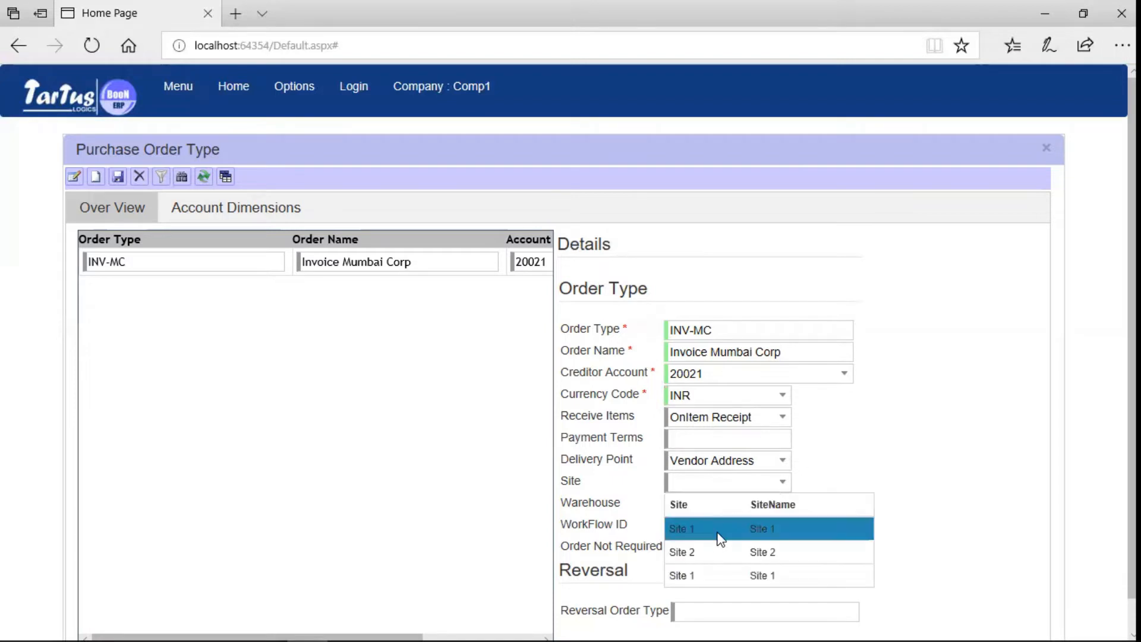
{"action": "left_click", "coordinate": [721, 533]}
{"action": "left_click", "coordinate": [782, 507]}
{"action": "left_click", "coordinate": [714, 559]}
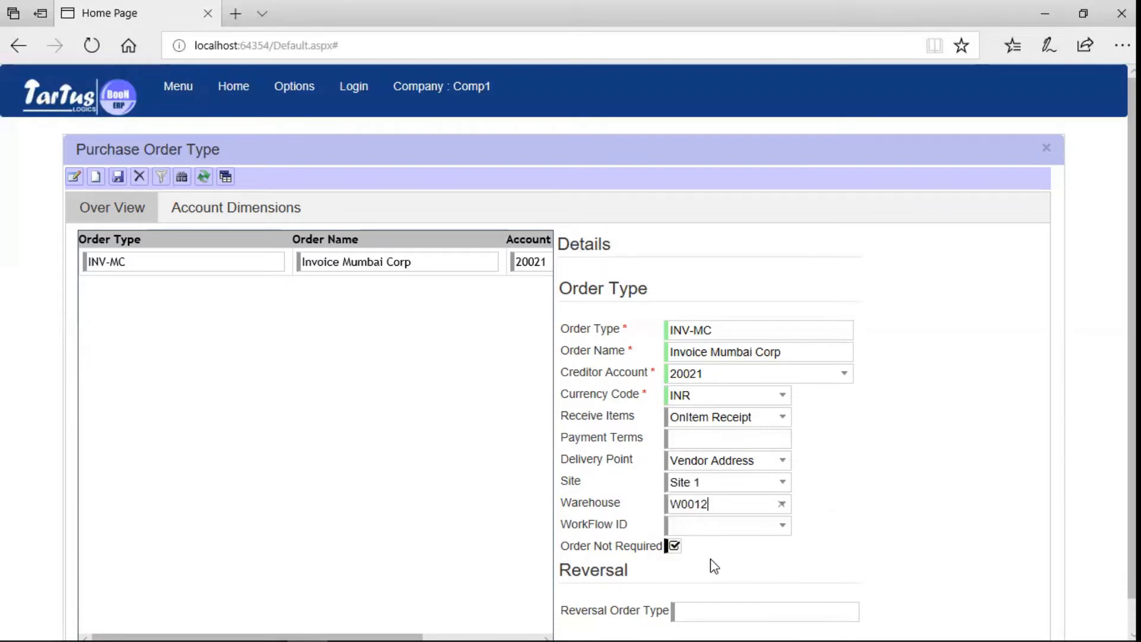
{"action": "left_click", "coordinate": [117, 176]}
{"action": "scroll", "coordinate": [505, 285], "scroll_direction": "down", "scroll_amount": 1}
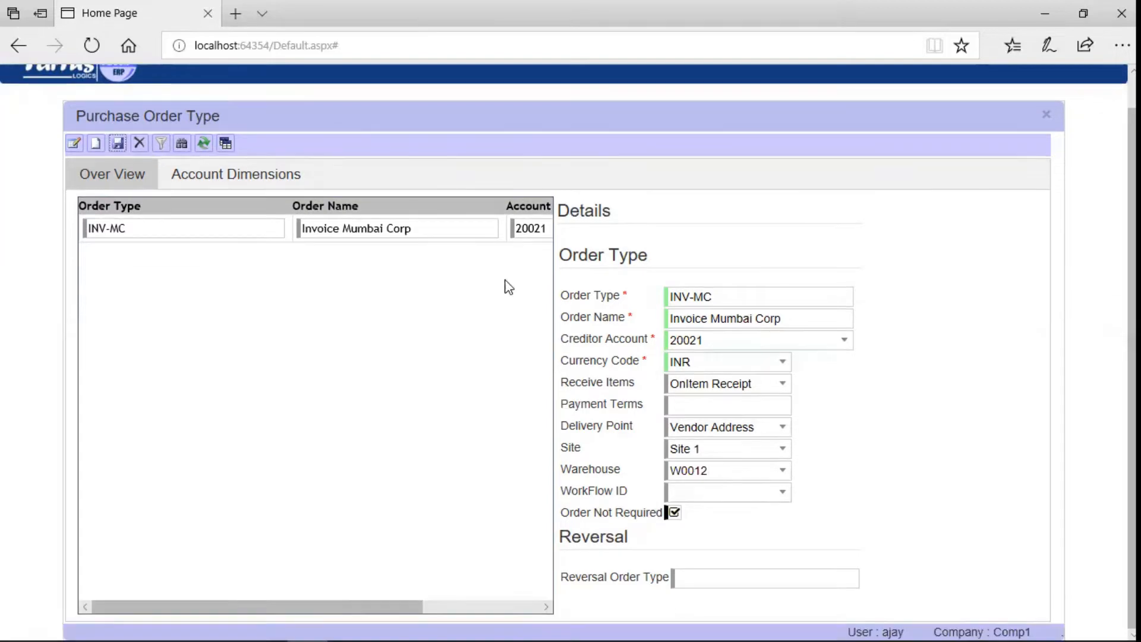
Assign INV-MC branch M (Mumbai), division Corp, cost centre 1000 and project PRJ//00002.
{"action": "left_click", "coordinate": [243, 182]}
{"action": "left_click", "coordinate": [334, 284]}
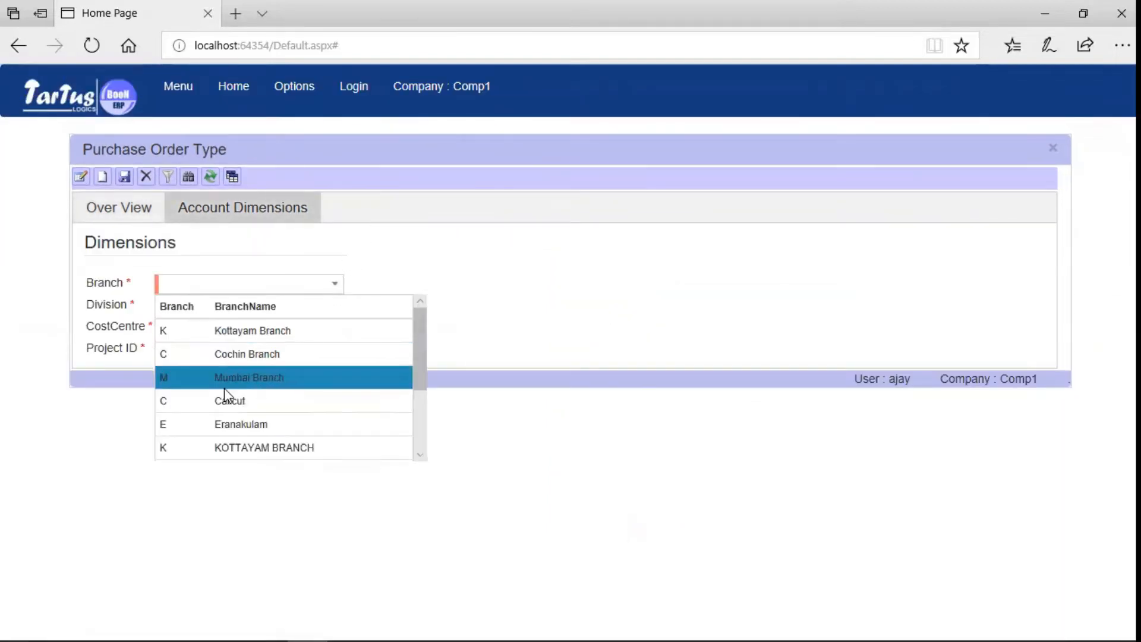
{"action": "left_click", "coordinate": [229, 380]}
{"action": "left_click", "coordinate": [335, 306]}
{"action": "left_click", "coordinate": [275, 351]}
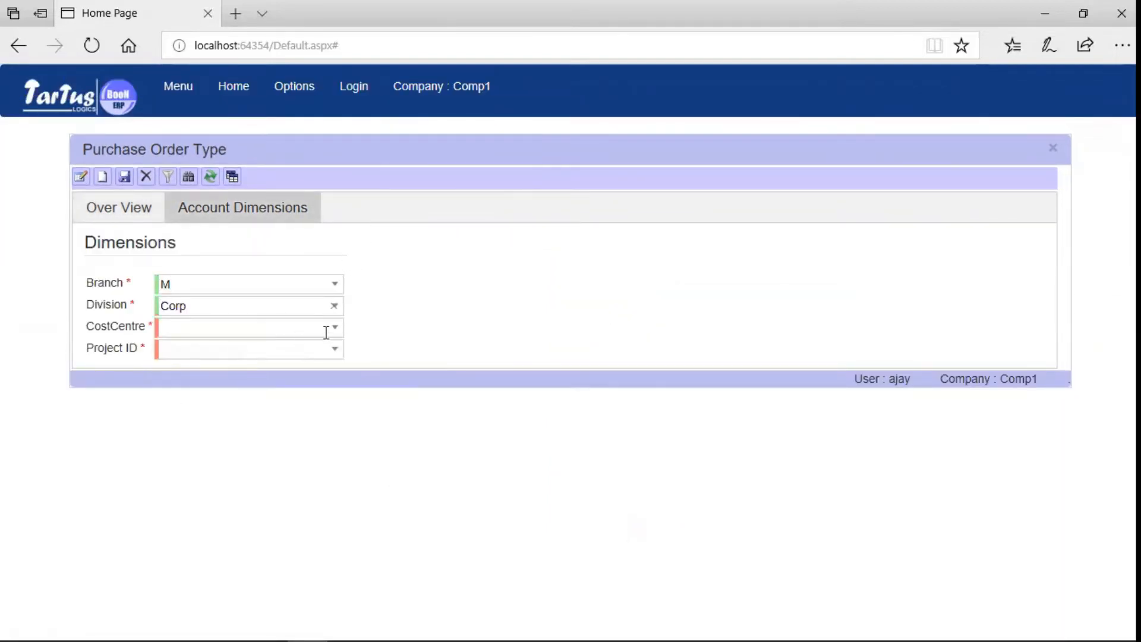
{"action": "left_click", "coordinate": [335, 328]}
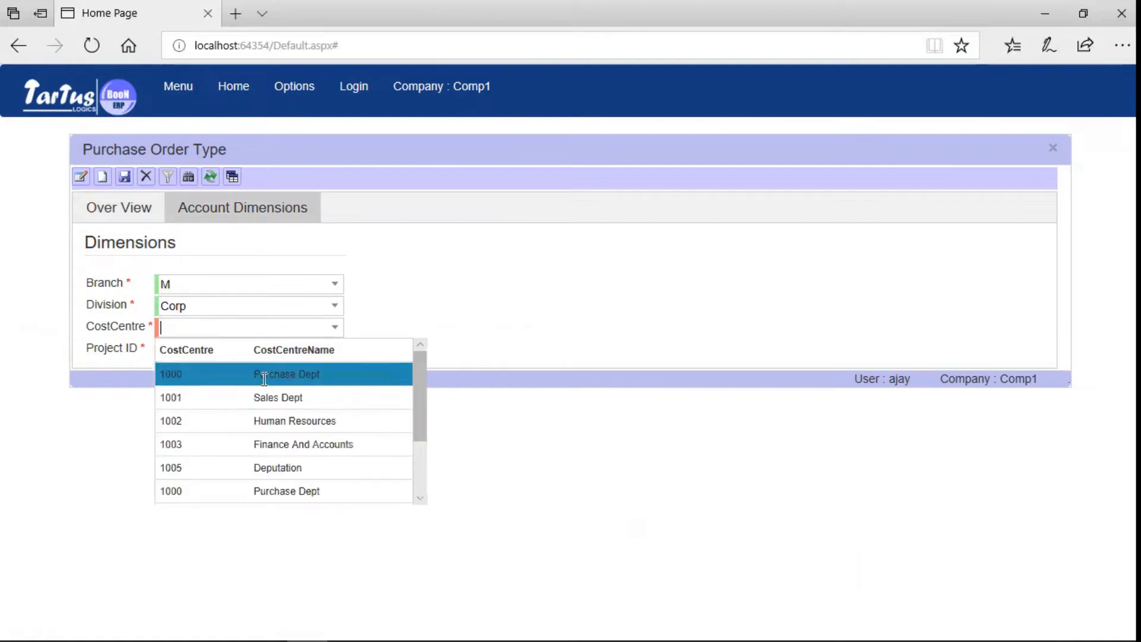
{"action": "left_click", "coordinate": [260, 374]}
{"action": "left_click", "coordinate": [331, 354]}
{"action": "left_click", "coordinate": [255, 395]}
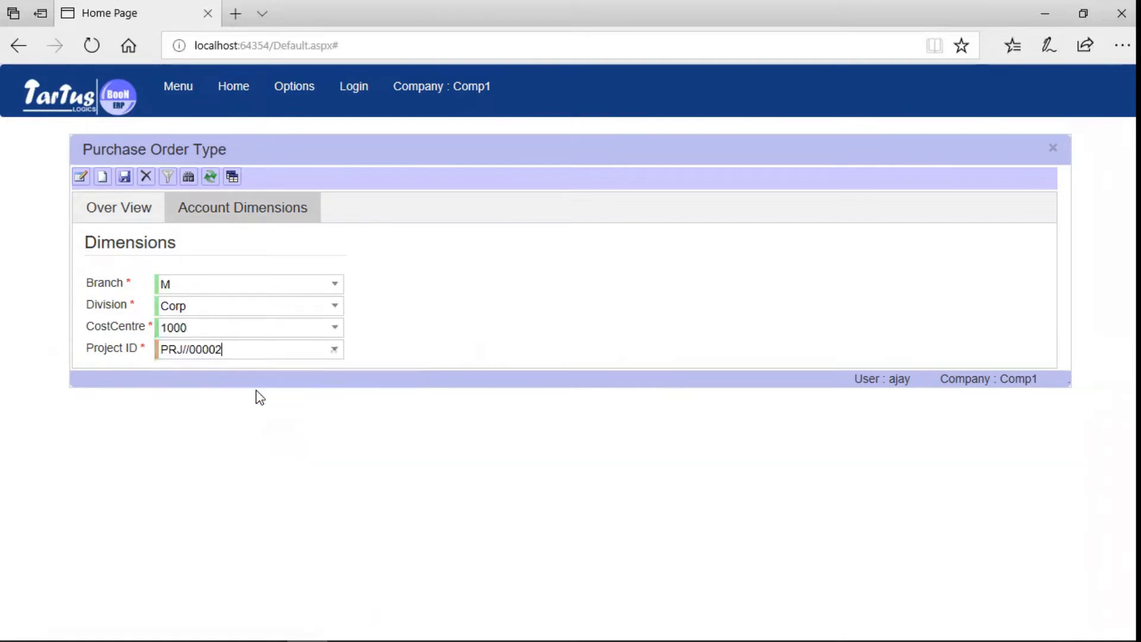
{"action": "left_click", "coordinate": [91, 213]}
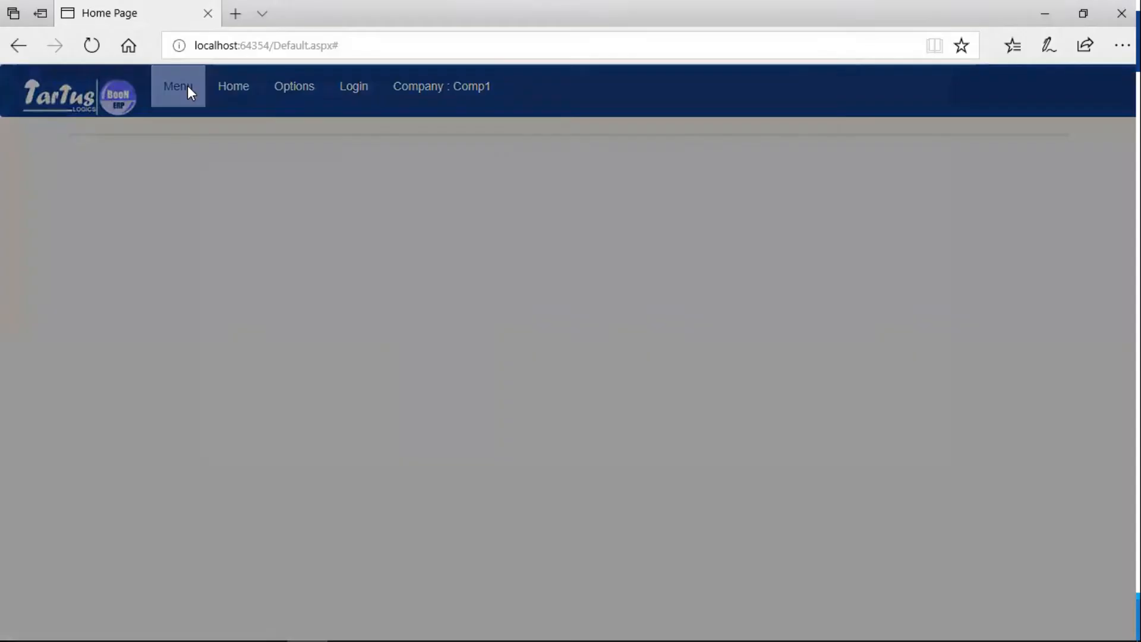
Open the Vendor Invoice form under Purchase Management and start a new invoice.
{"action": "left_click", "coordinate": [187, 86]}
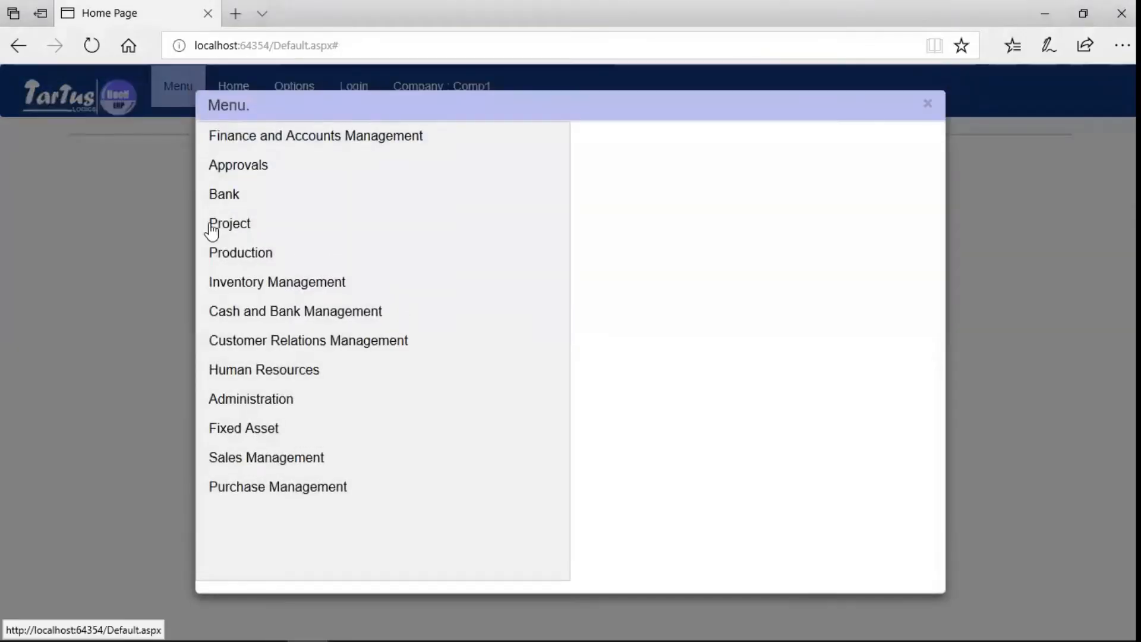
{"action": "left_click", "coordinate": [253, 486]}
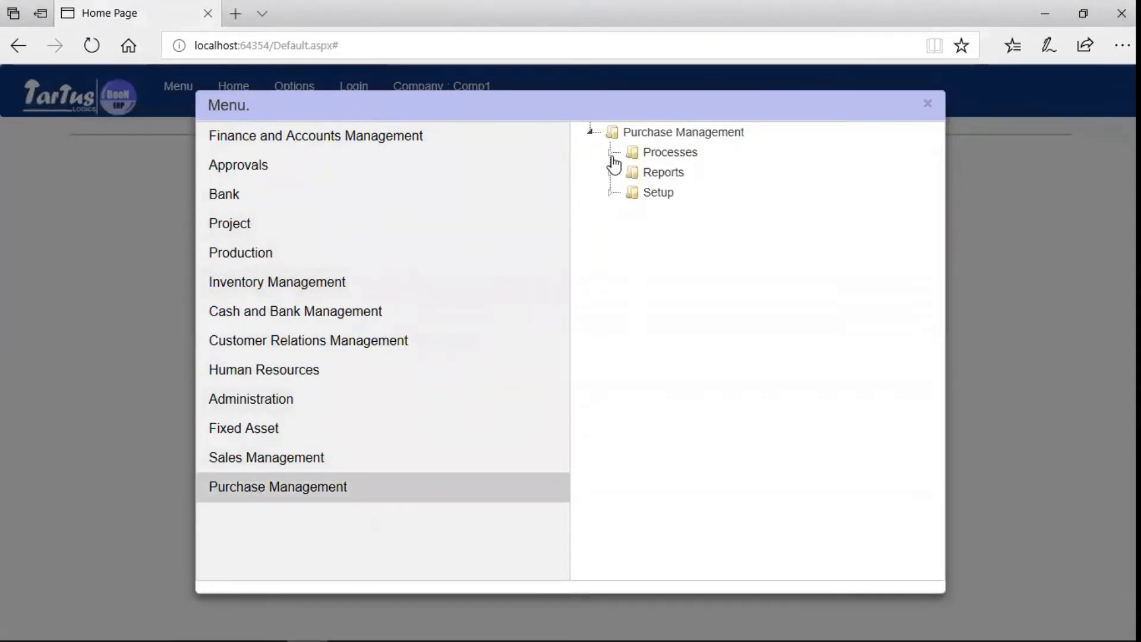
{"action": "left_click", "coordinate": [611, 156]}
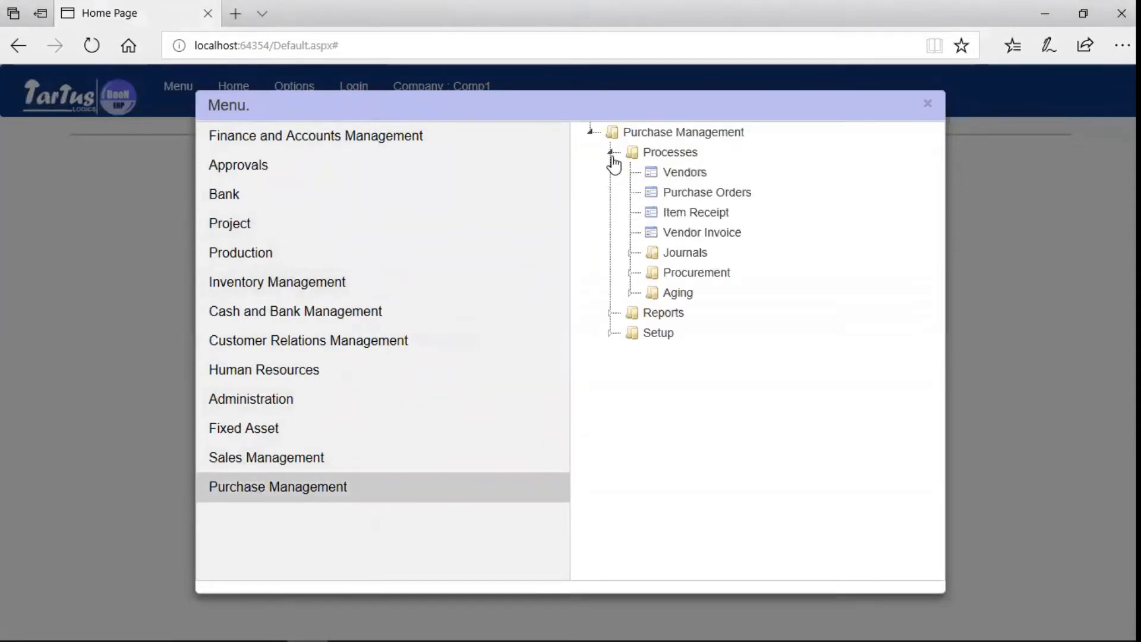
{"action": "left_click", "coordinate": [696, 232]}
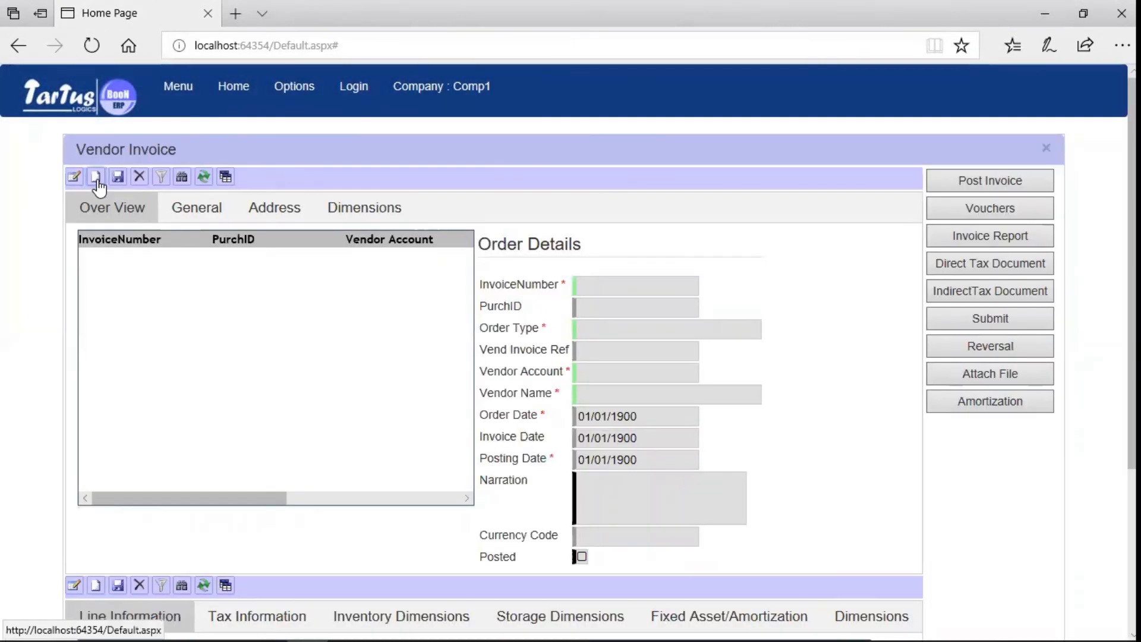
{"action": "left_click", "coordinate": [74, 177]}
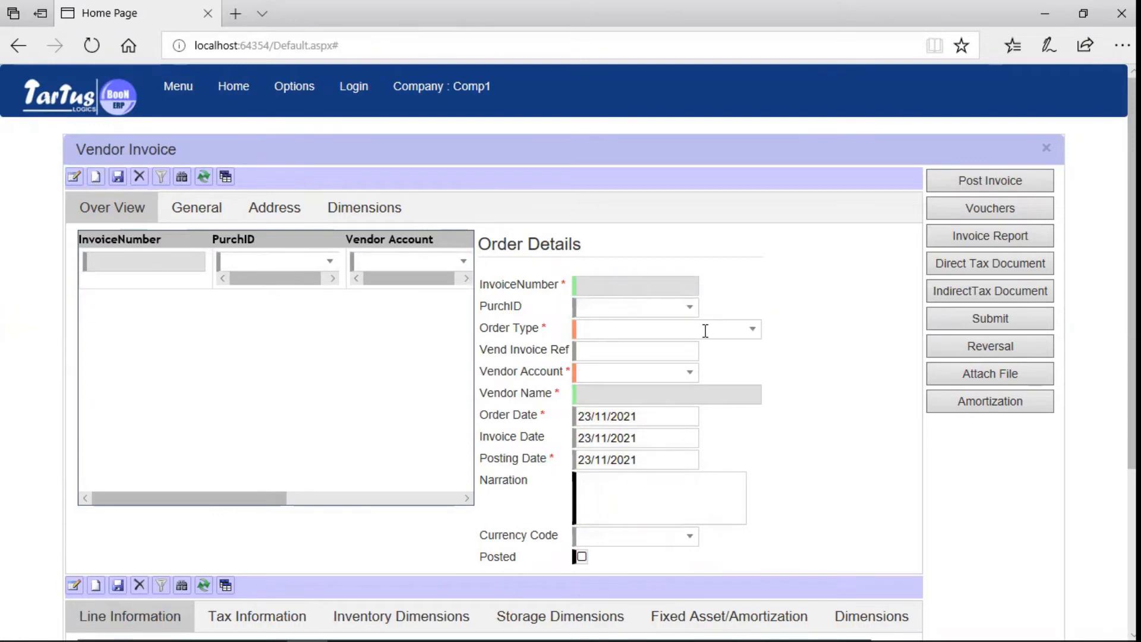
Set order type INV-MC, vendor reference Inv000 and vendor V00038 Skilled Consulting.
{"action": "left_click", "coordinate": [750, 331]}
{"action": "left_click", "coordinate": [642, 373]}
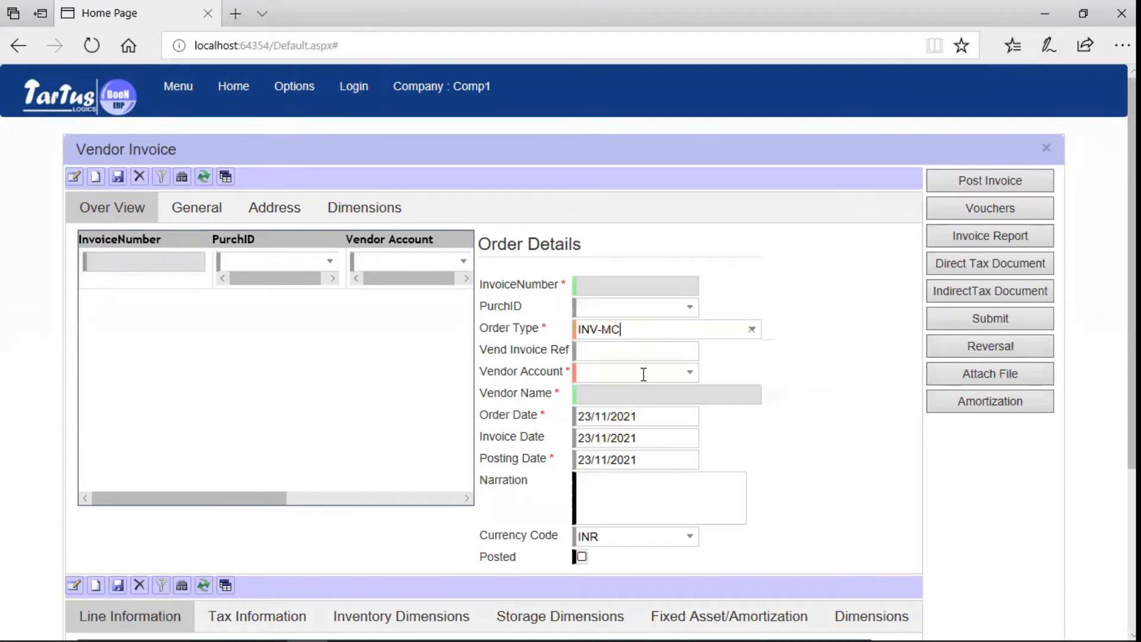
{"action": "left_click", "coordinate": [676, 358]}
{"action": "type", "text": "Inv00025"}
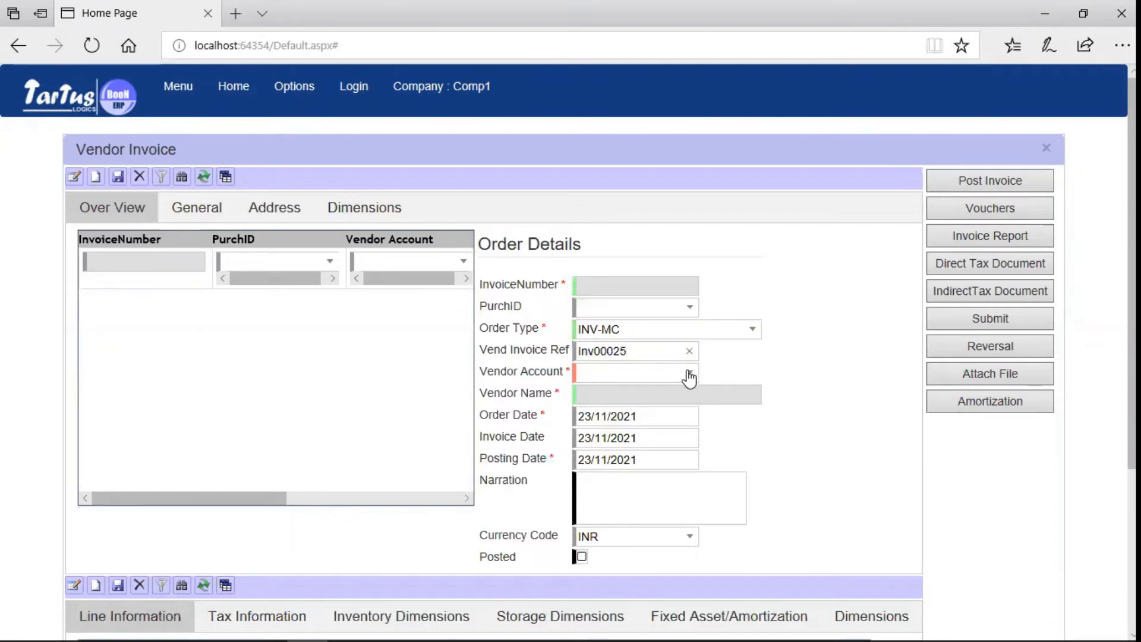
{"action": "left_click", "coordinate": [688, 374]}
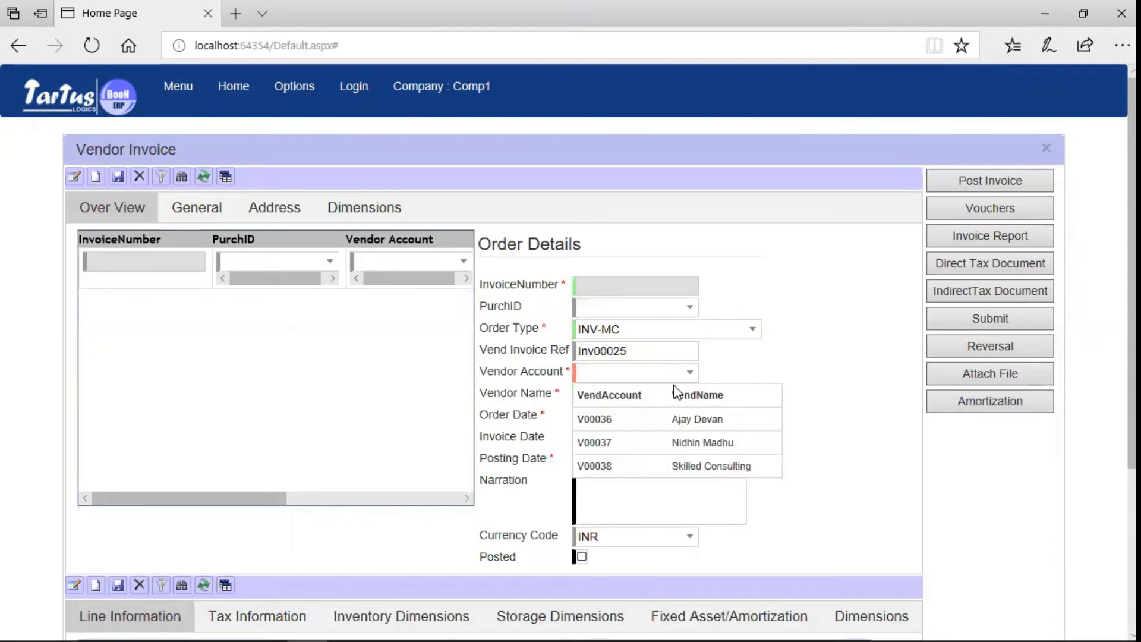
{"action": "left_click", "coordinate": [648, 465]}
Check the order date and add the narration 'Professional Service'.
{"action": "left_click", "coordinate": [667, 415]}
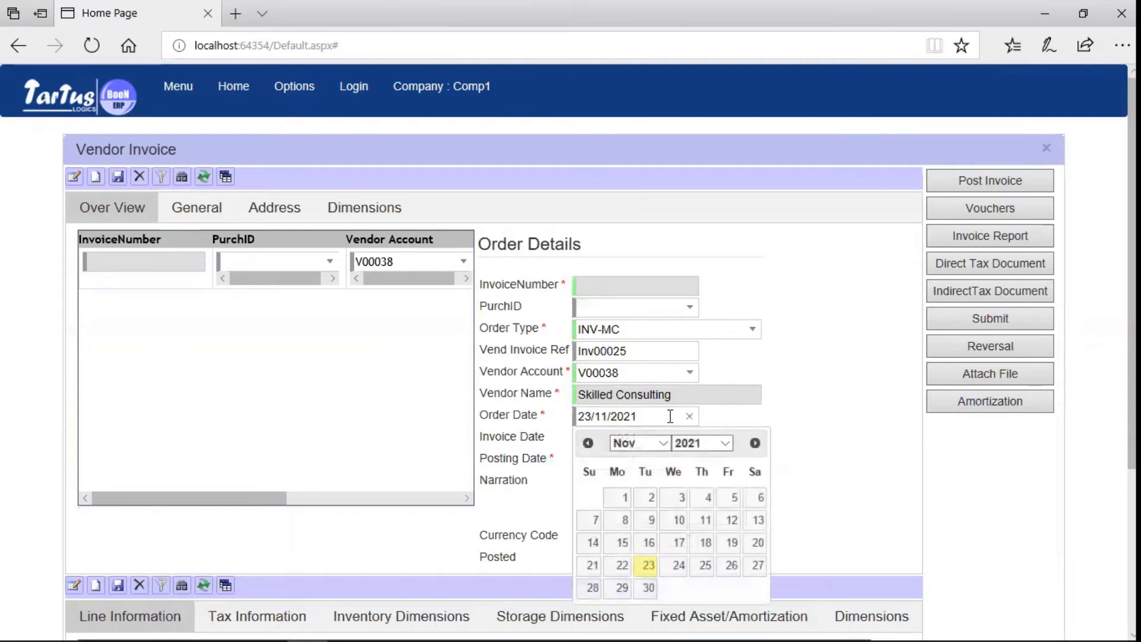
{"action": "left_click", "coordinate": [589, 491]}
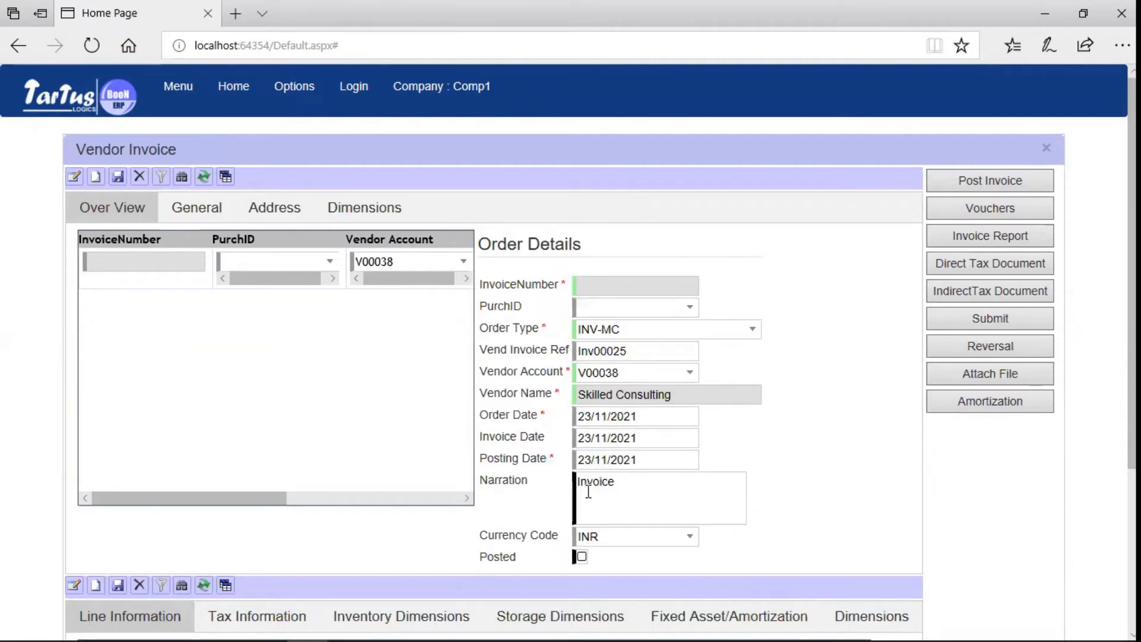
{"action": "type", "text": "Professional Service"}
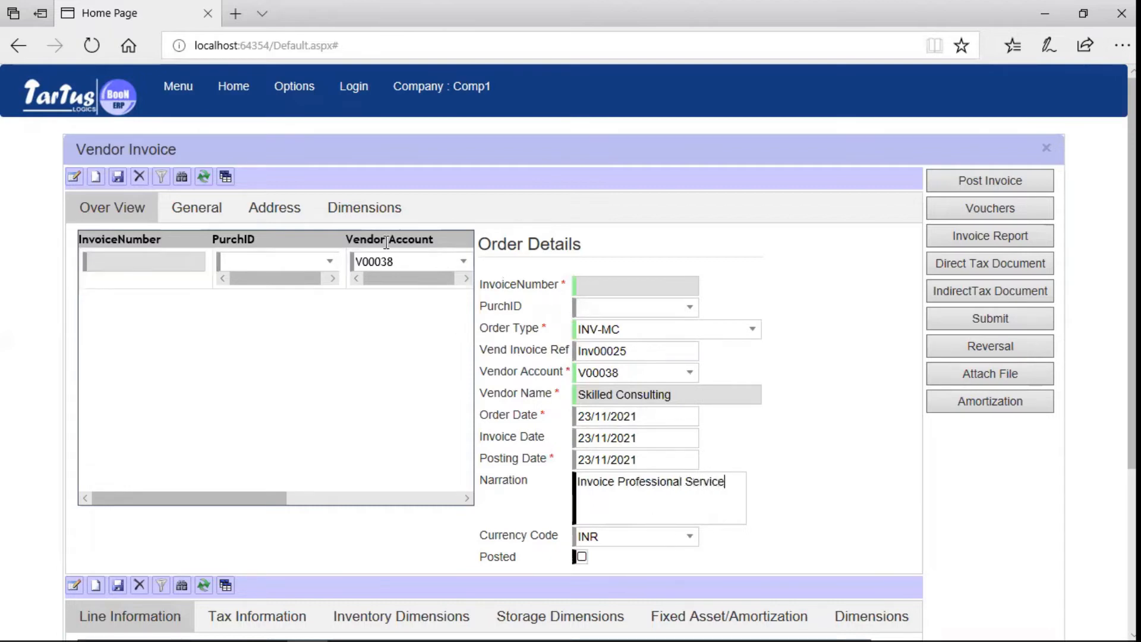
Set site Site 1 and warehouse W0012, review the Address and Dimensions tabs, and return to Over View.
{"action": "left_click", "coordinate": [214, 215]}
{"action": "left_click", "coordinate": [539, 286]}
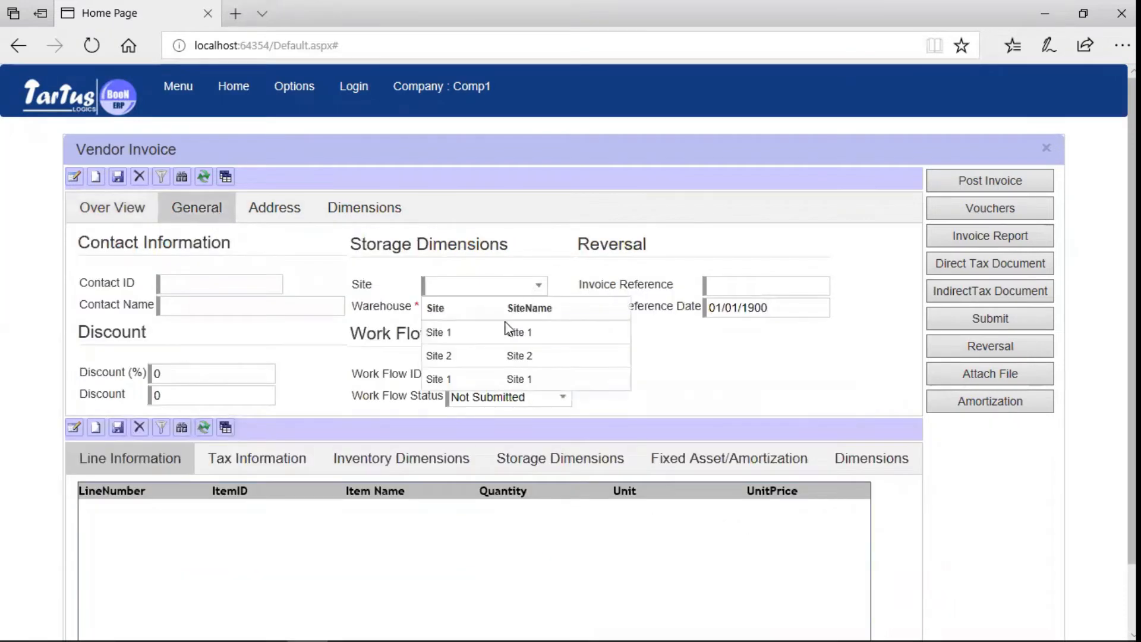
{"action": "left_click", "coordinate": [509, 329]}
{"action": "left_click", "coordinate": [541, 308]}
{"action": "left_click", "coordinate": [514, 353]}
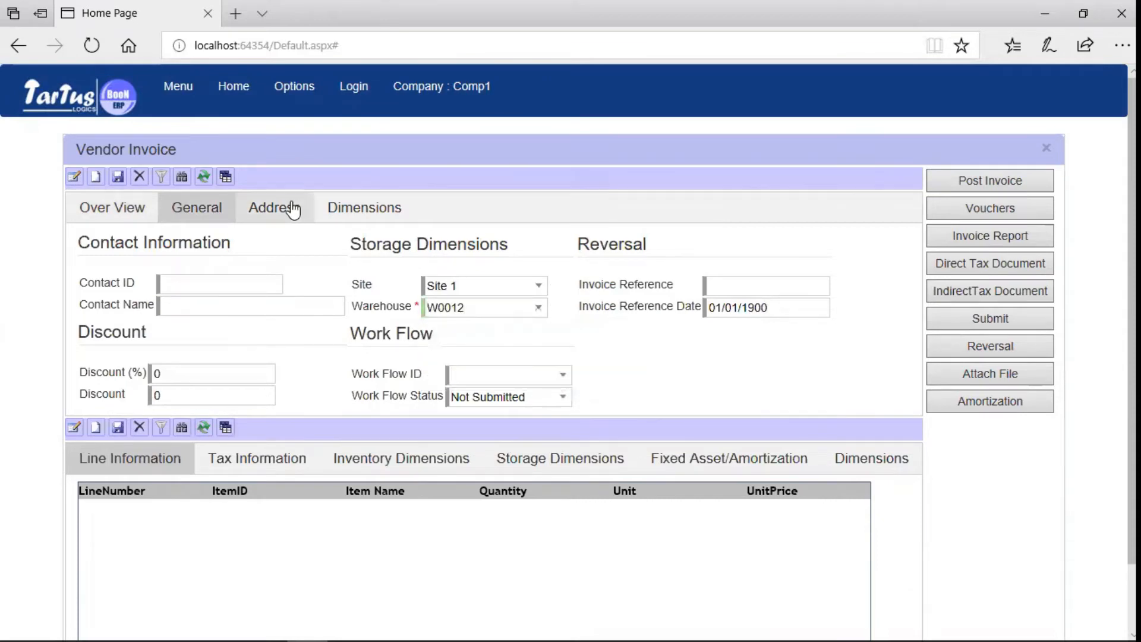
{"action": "left_click", "coordinate": [293, 209]}
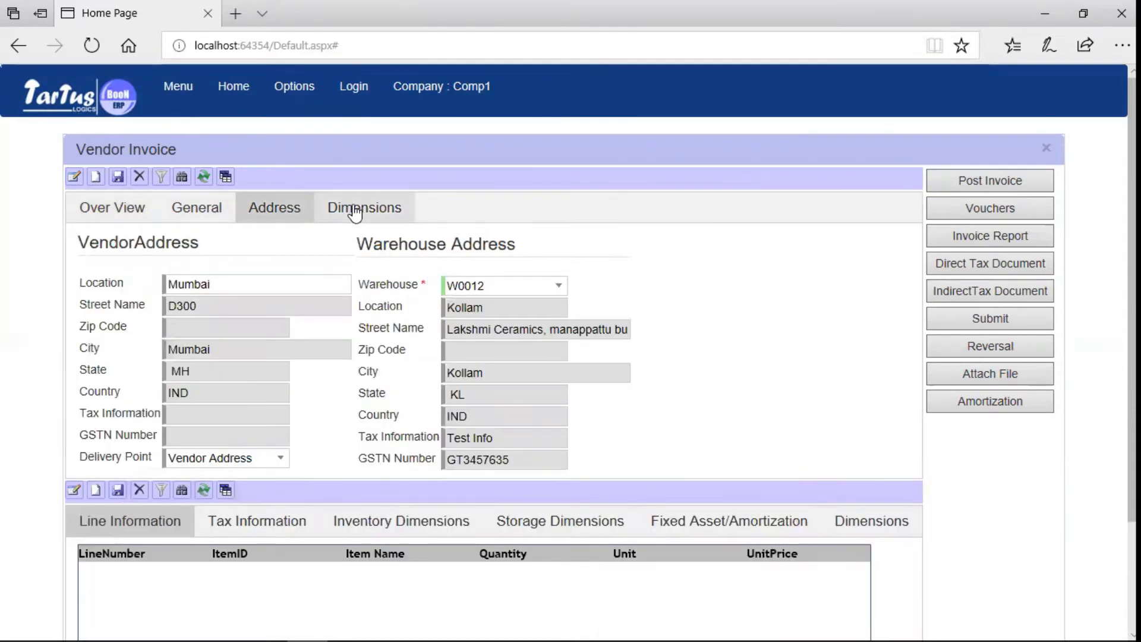
{"action": "left_click", "coordinate": [355, 209]}
{"action": "left_click", "coordinate": [142, 208]}
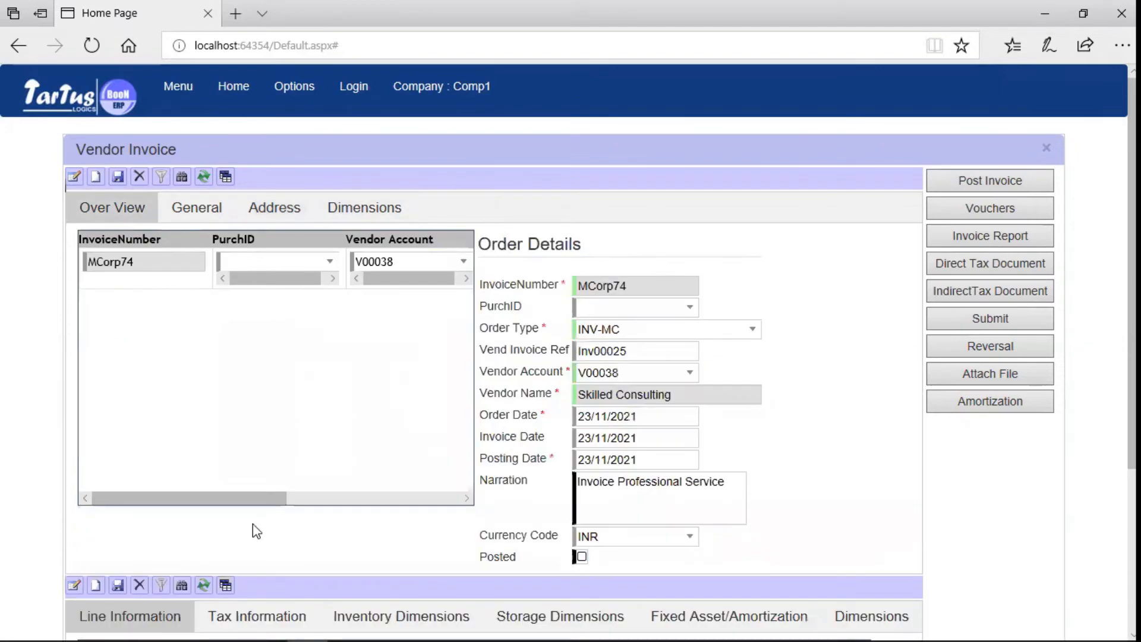
{"action": "scroll", "coordinate": [493, 352], "scroll_direction": "down", "scroll_amount": 4}
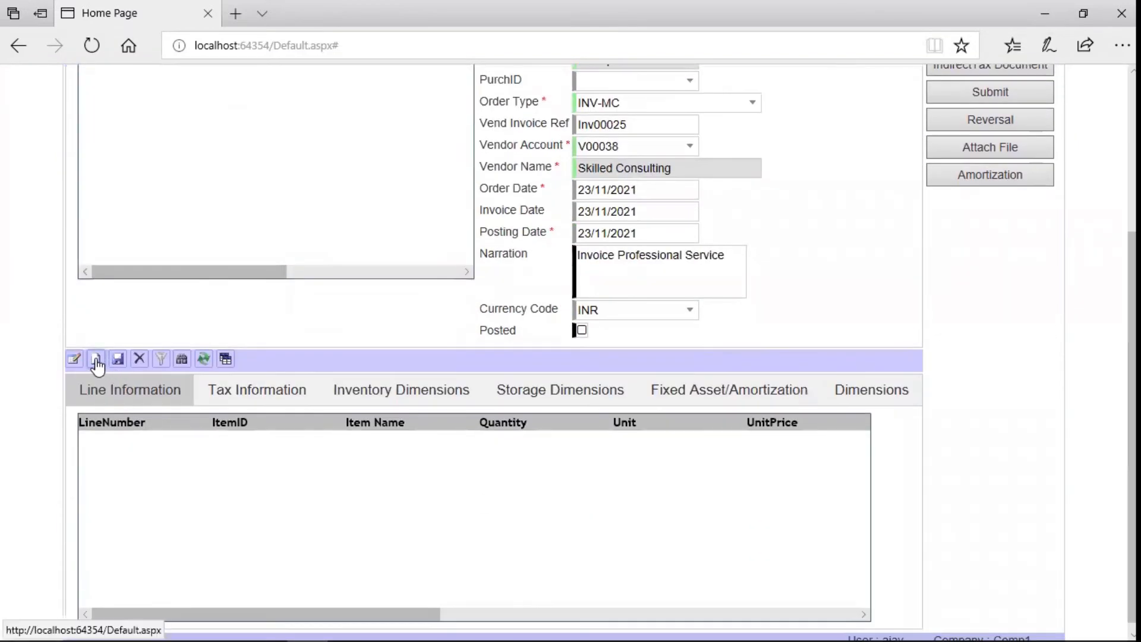
Add a line for item I00037 Professional Services: quantity 1, unit No, unit price 3500.
{"action": "left_click", "coordinate": [96, 361]}
{"action": "left_click", "coordinate": [143, 445]}
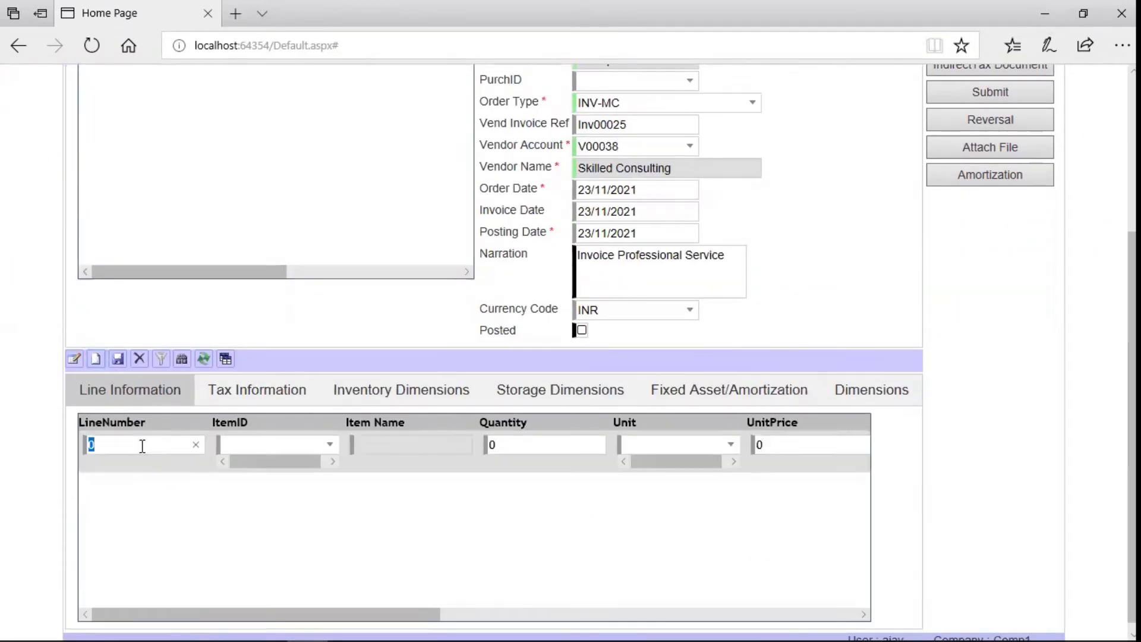
{"action": "left_click", "coordinate": [329, 444]}
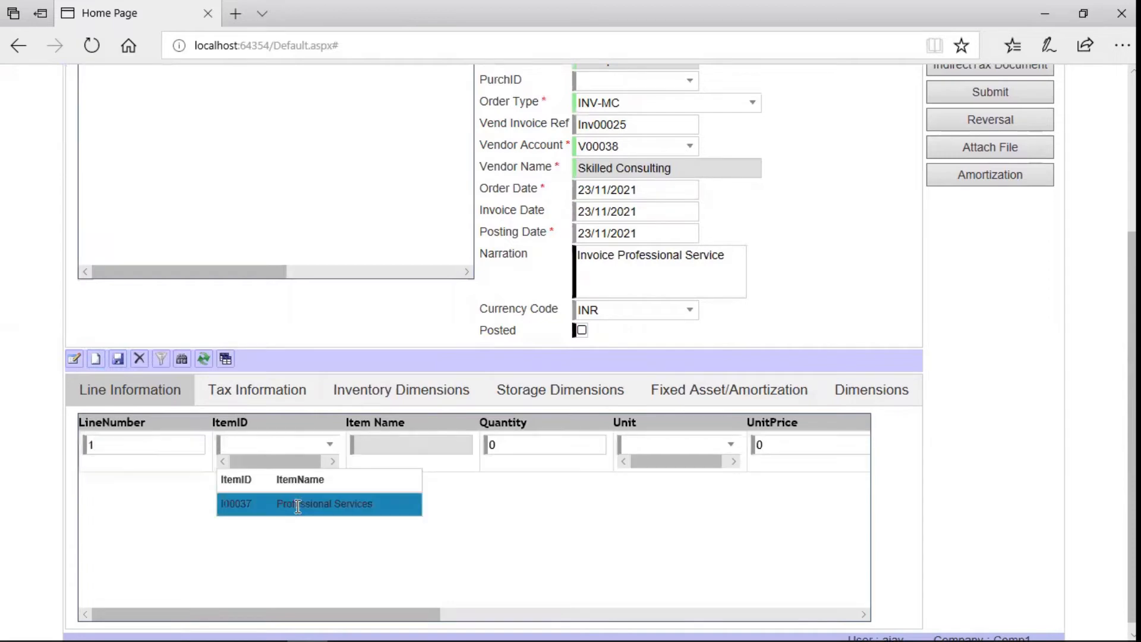
{"action": "left_click", "coordinate": [279, 503]}
{"action": "left_click", "coordinate": [584, 446]}
{"action": "type", "text": "1"}
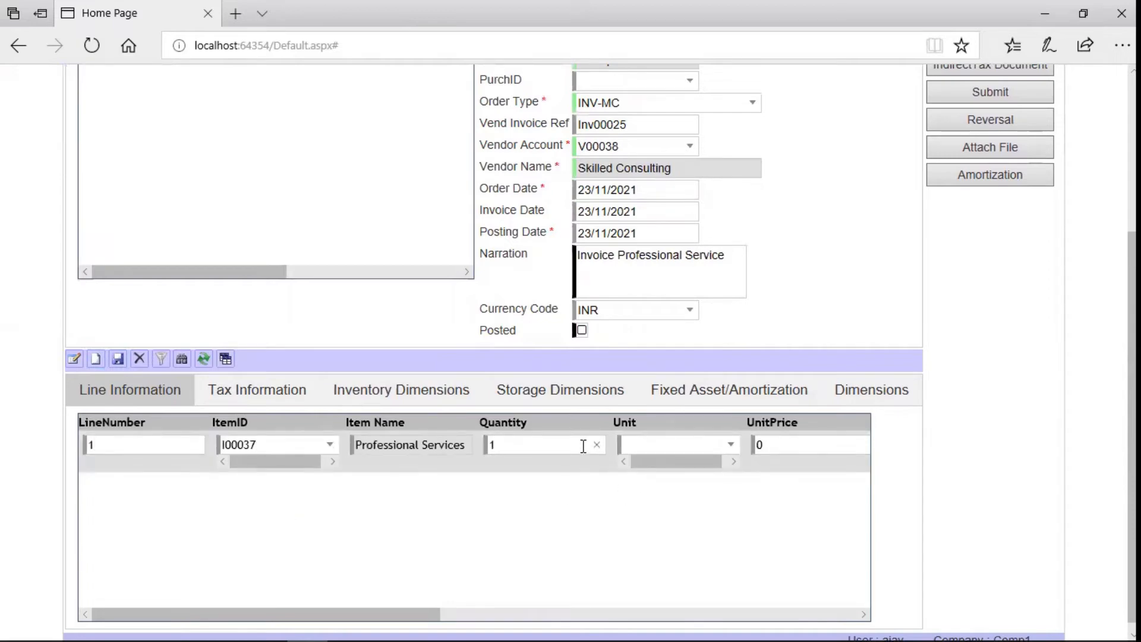
{"action": "left_click", "coordinate": [731, 445]}
{"action": "left_click", "coordinate": [647, 551]}
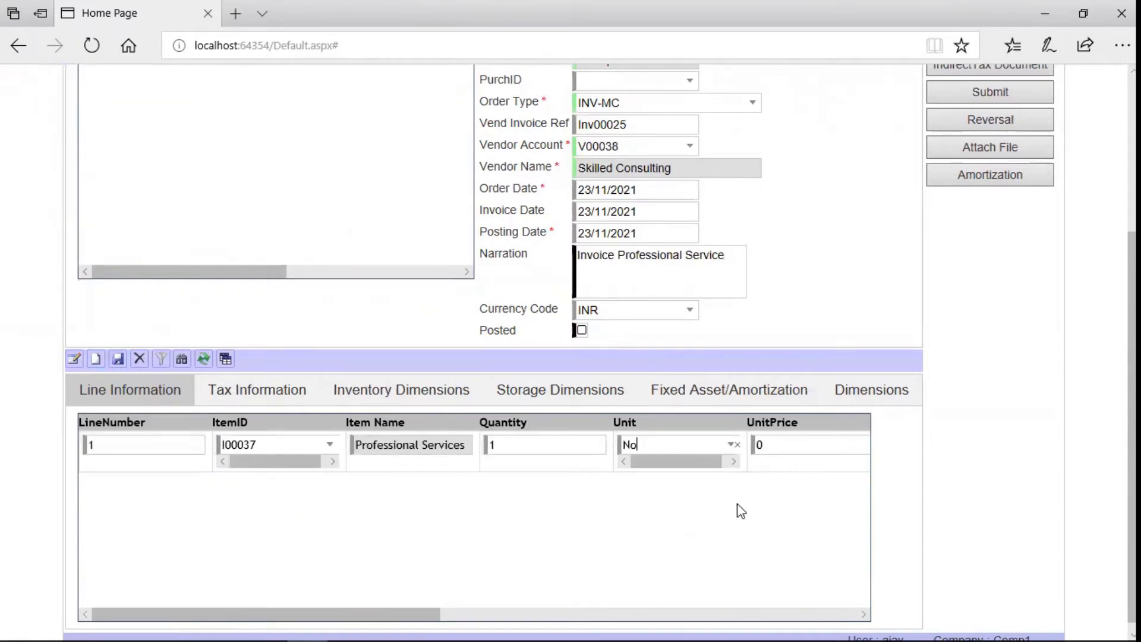
{"action": "left_click", "coordinate": [785, 446]}
{"action": "key", "text": "BackSpace"}
{"action": "type", "text": "35"}
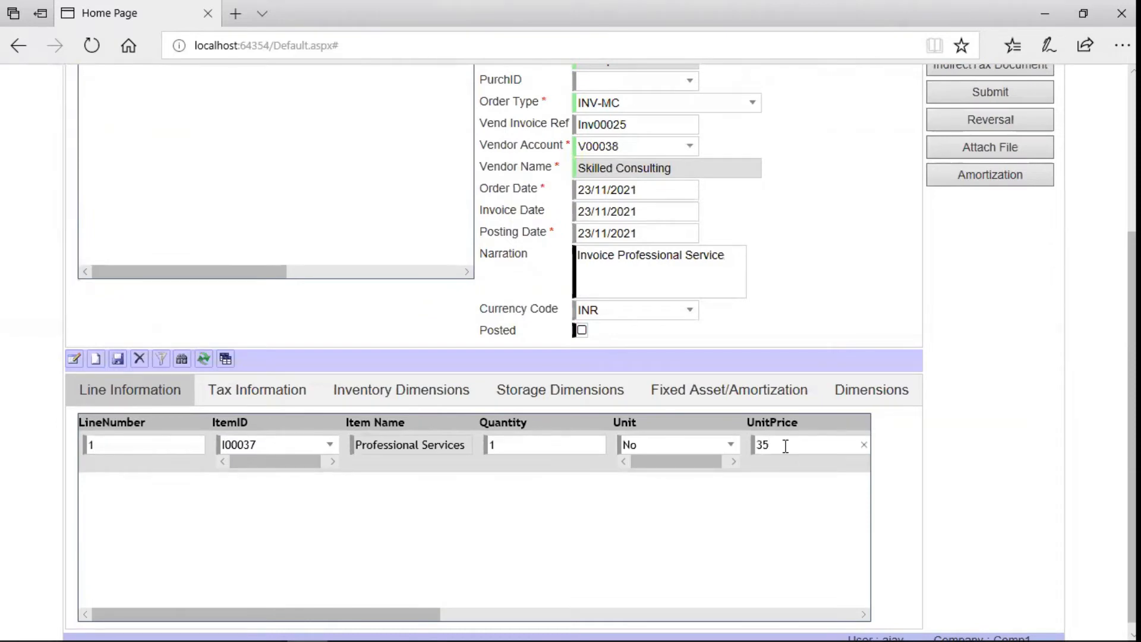
{"action": "type", "text": "00"}
Preview and print the invoice's unposted voucher.
{"action": "left_click_drag", "start_coordinate": [440, 614], "coordinate": [858, 614]}
{"action": "left_click_drag", "start_coordinate": [1133, 333], "coordinate": [1133, 202]}
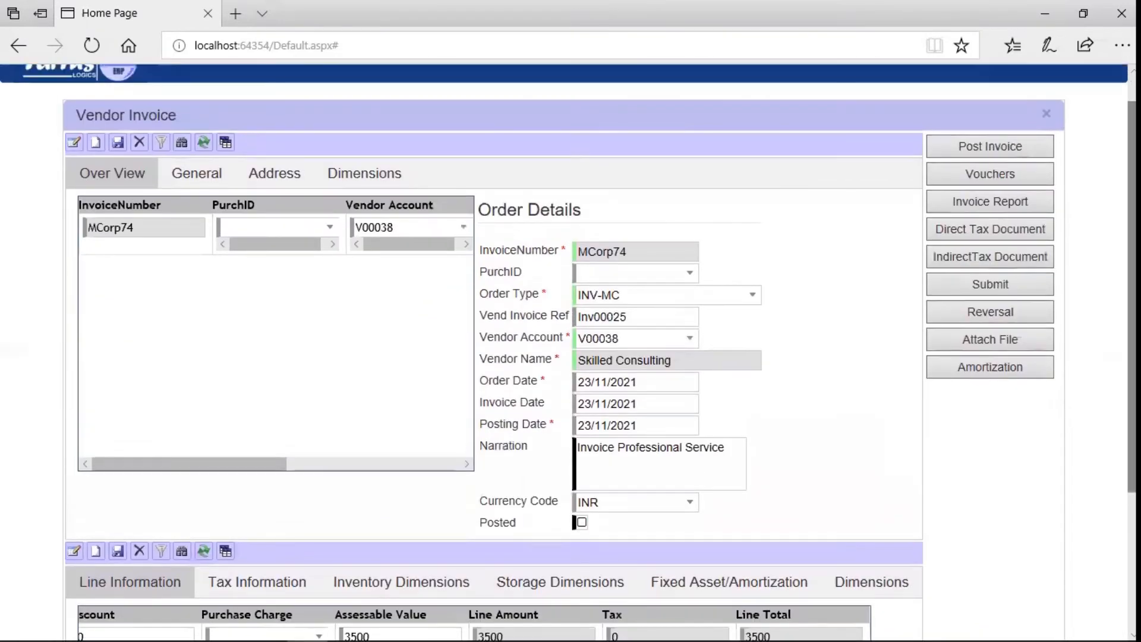
{"action": "left_click", "coordinate": [1025, 177]}
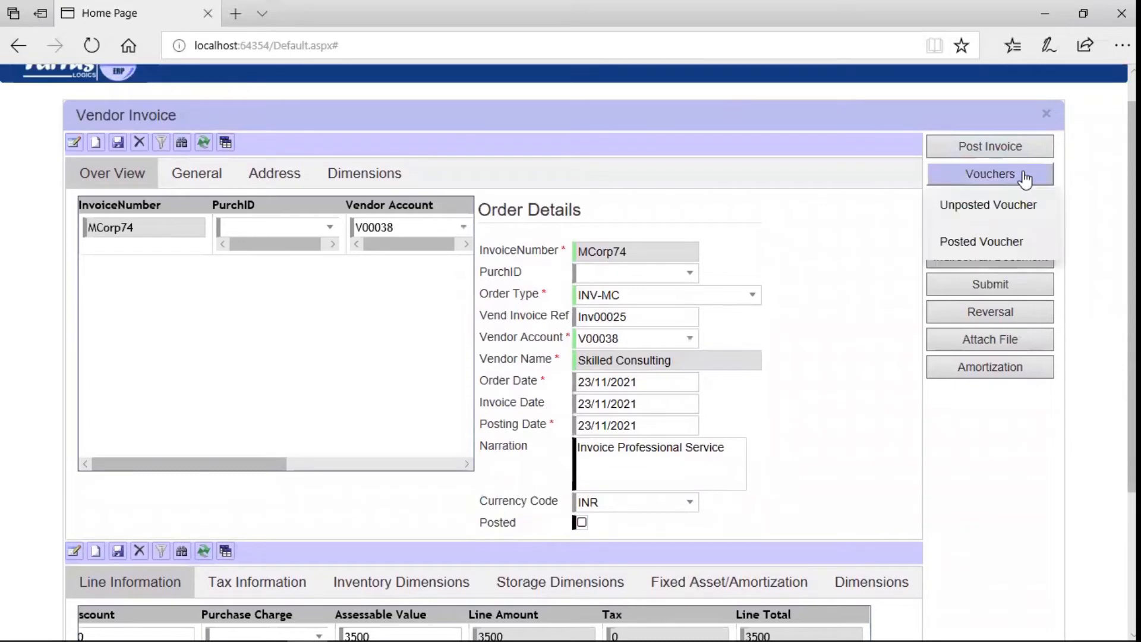
{"action": "left_click", "coordinate": [999, 208]}
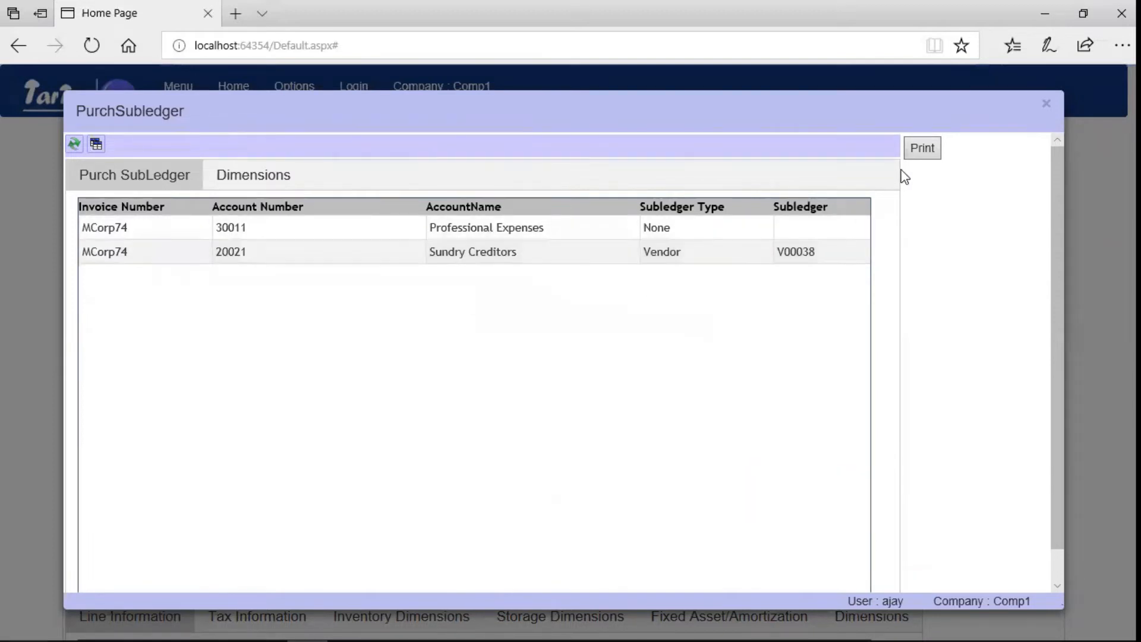
{"action": "left_click", "coordinate": [921, 155]}
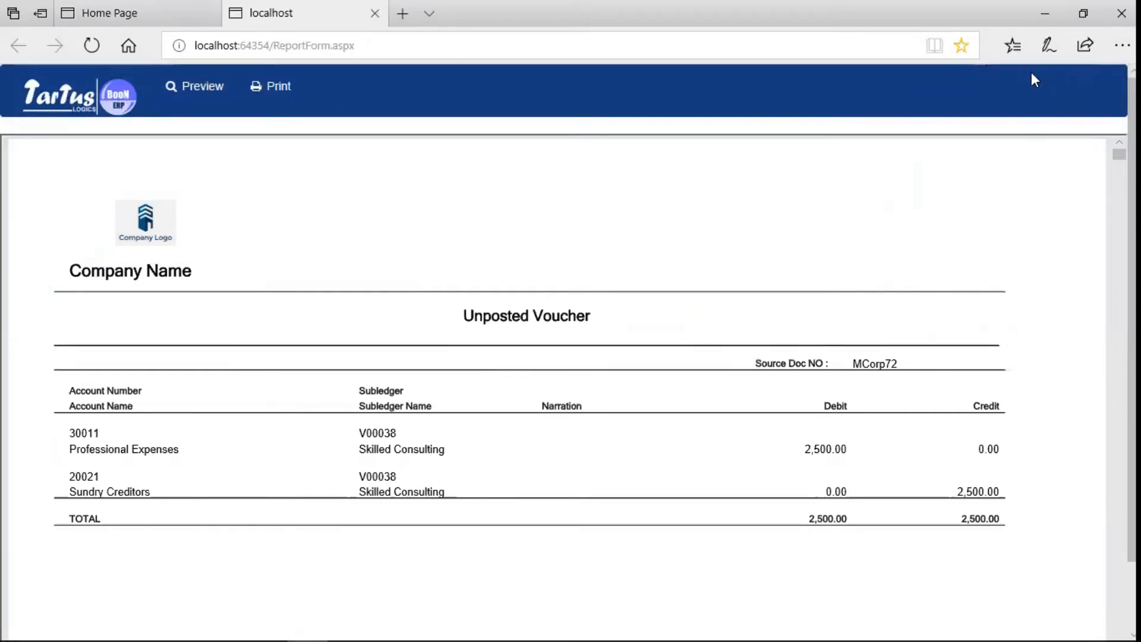
Post vendor invoice MCorp74 and acknowledge the voucher posted message.
{"action": "left_click", "coordinate": [111, 8]}
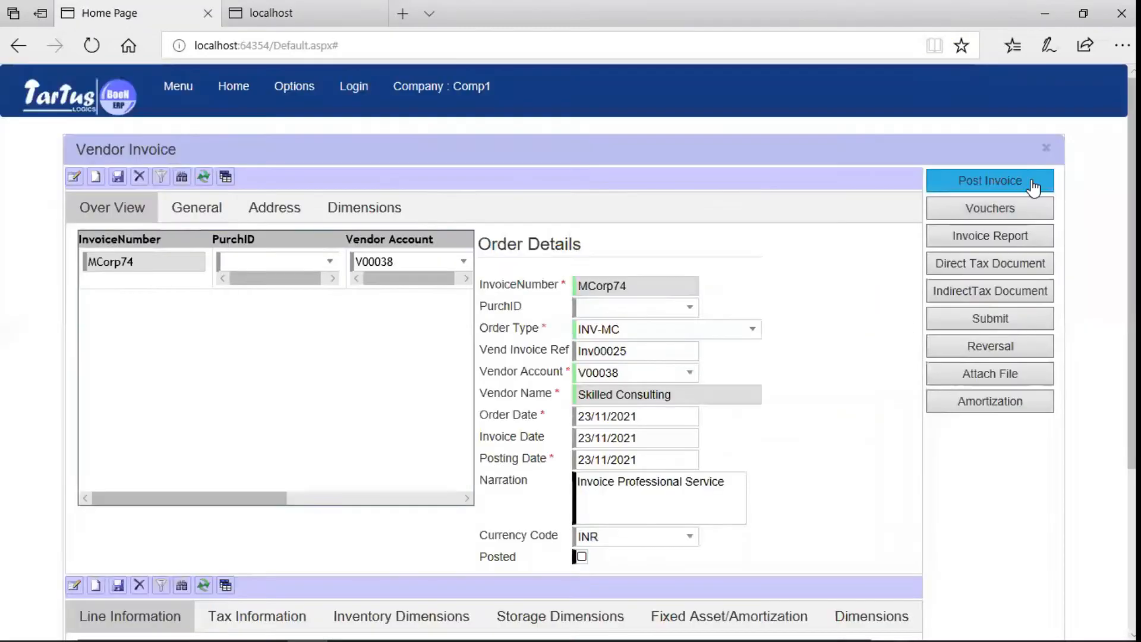
{"action": "left_click", "coordinate": [1032, 179]}
{"action": "left_click", "coordinate": [740, 178]}
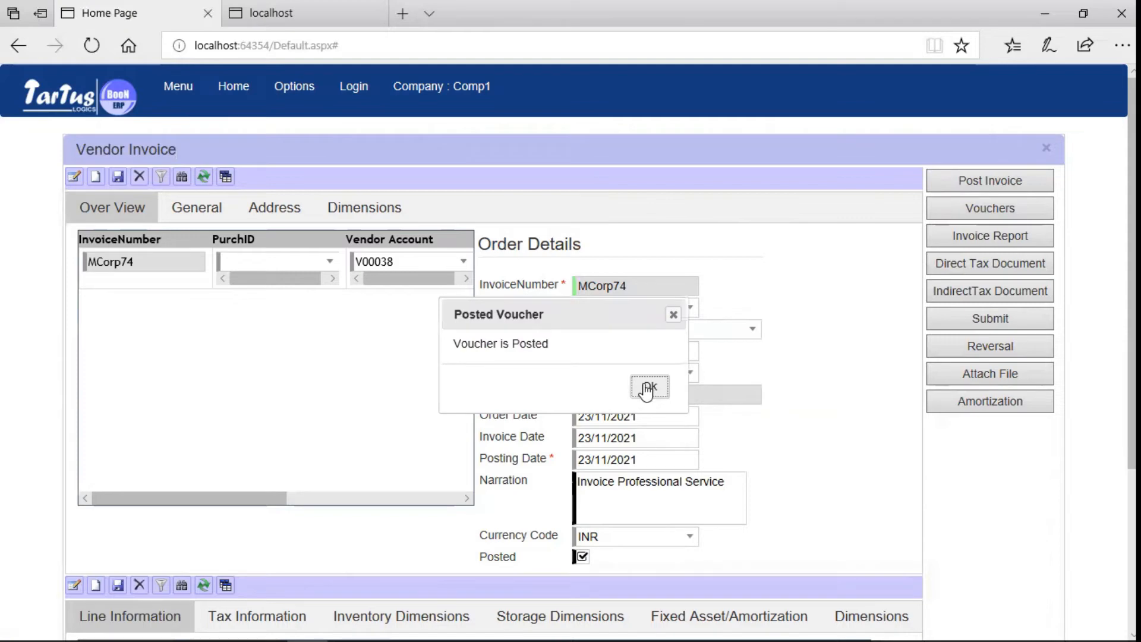
{"action": "left_click", "coordinate": [648, 386]}
Print the posted voucher MCorp75, then close the voucher details.
{"action": "left_click", "coordinate": [1005, 211]}
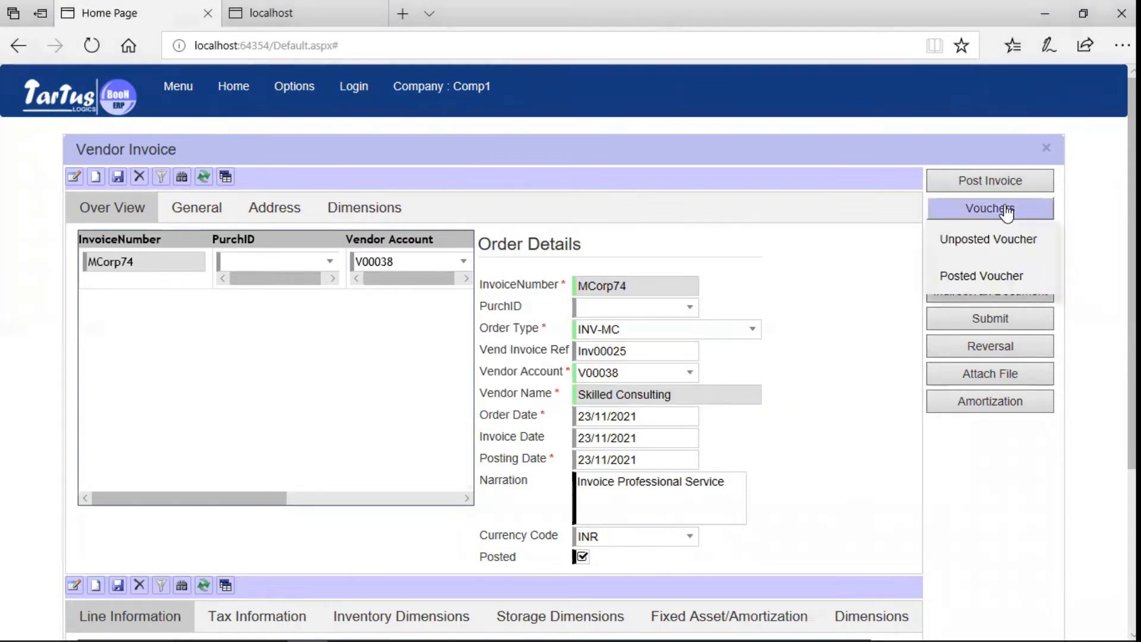
{"action": "left_click", "coordinate": [980, 286]}
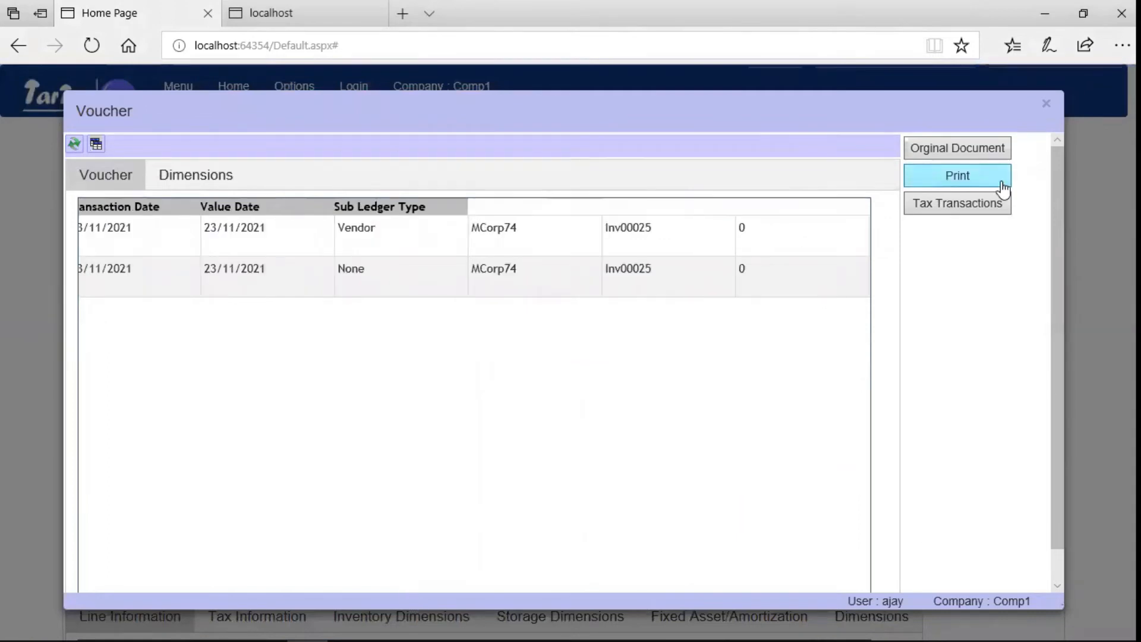
{"action": "left_click", "coordinate": [1004, 189]}
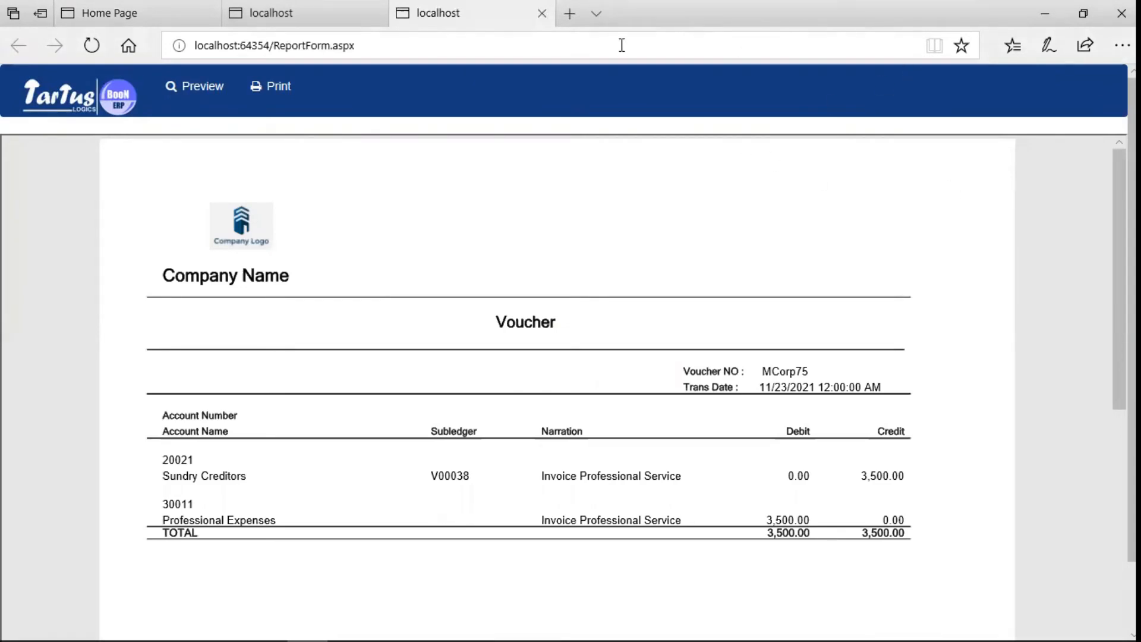
{"action": "left_click", "coordinate": [173, 17]}
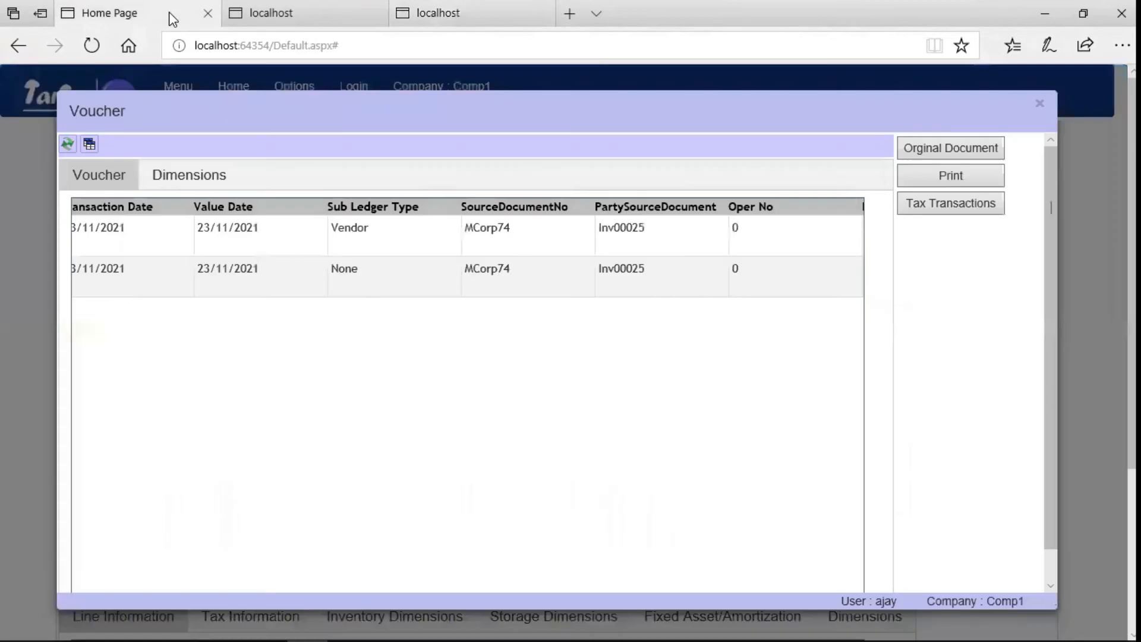
{"action": "left_click", "coordinate": [1040, 105]}
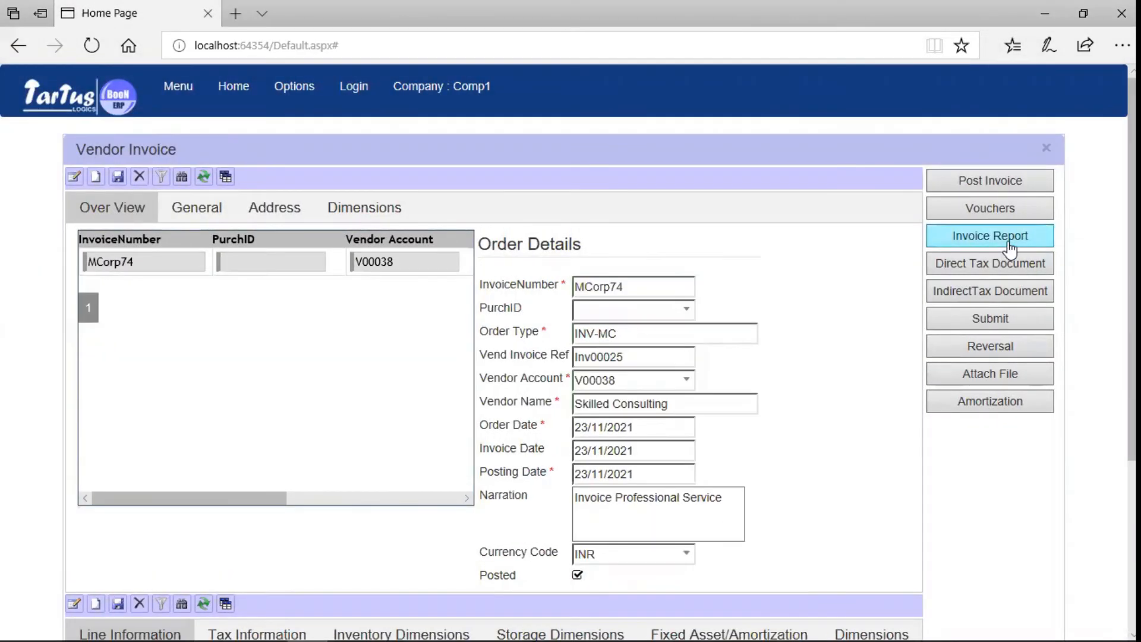
View the purchase invoice report, then create a new attachment record for MCorp74.
{"action": "left_click", "coordinate": [1009, 244]}
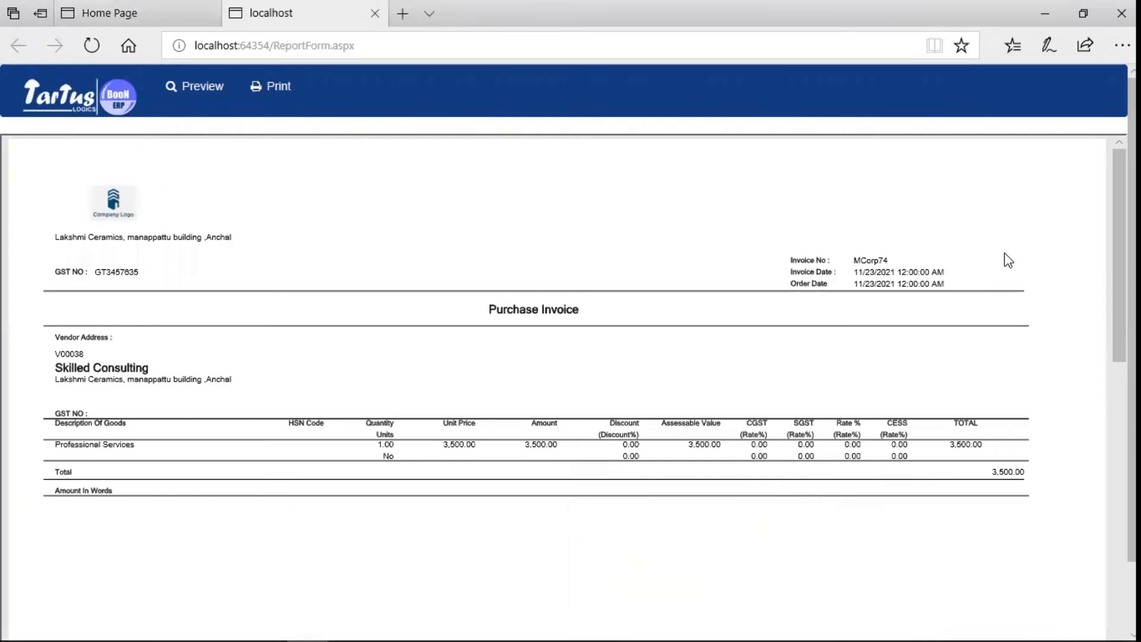
{"action": "key", "text": "ctrl+w"}
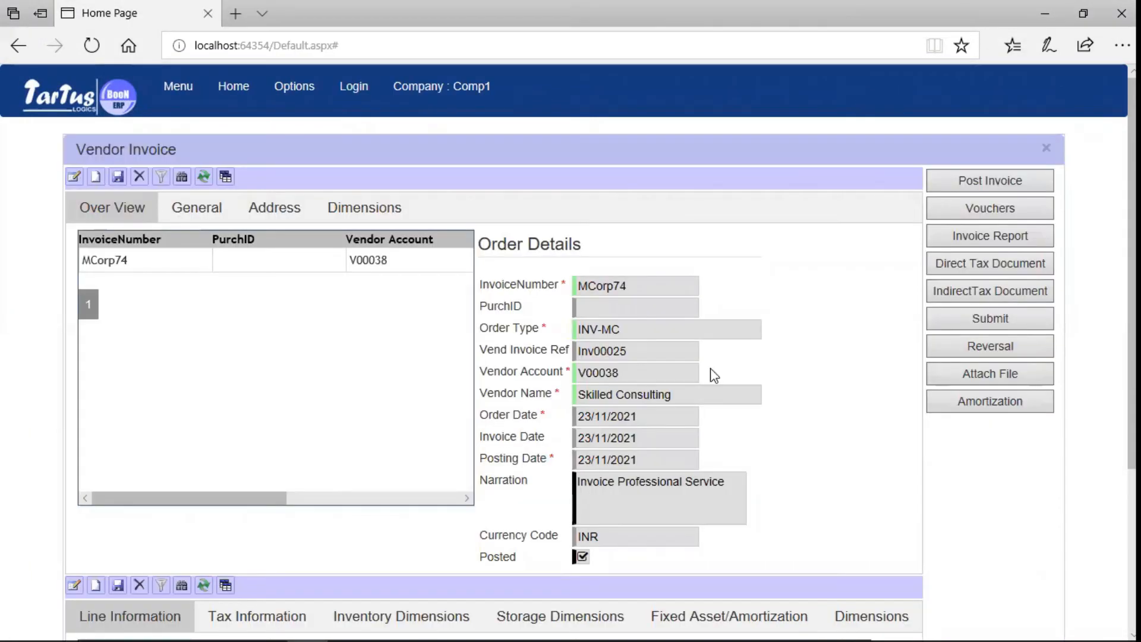
{"action": "left_click", "coordinate": [997, 379]}
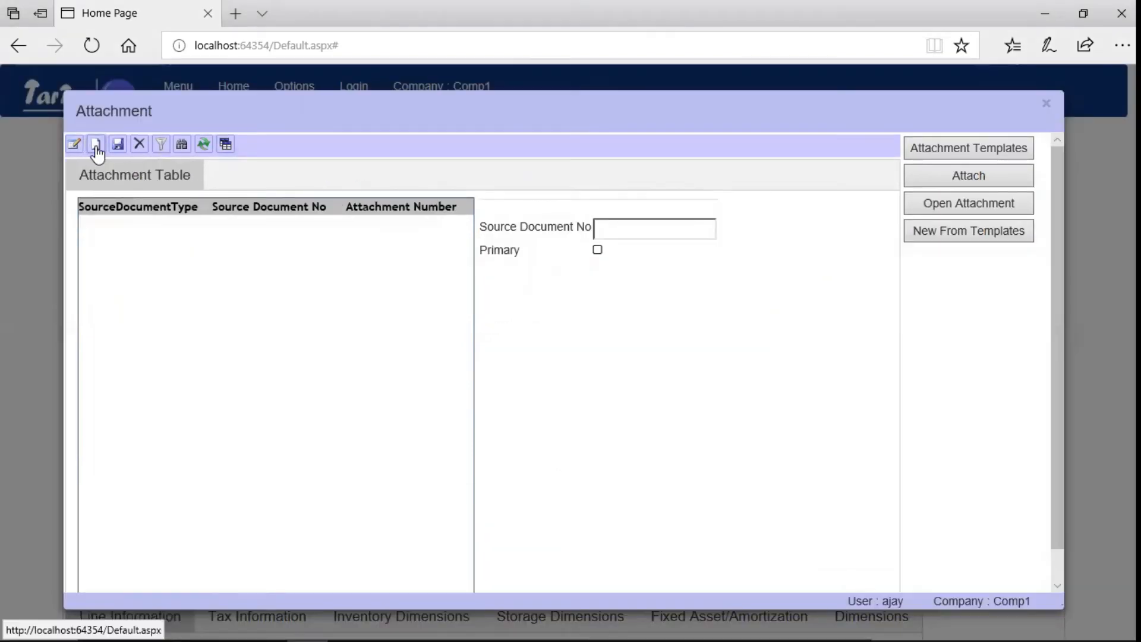
{"action": "left_click", "coordinate": [96, 145]}
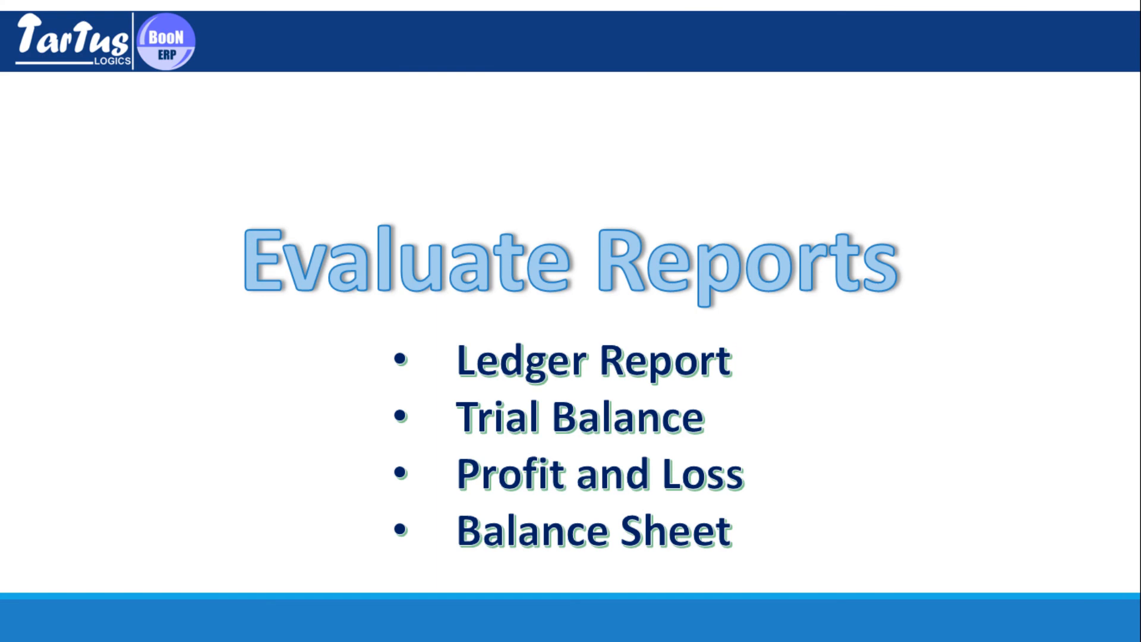
Run the Ledger Report from Finance and Accounts Management reports and scroll through it.
{"action": "left_click", "coordinate": [172, 83]}
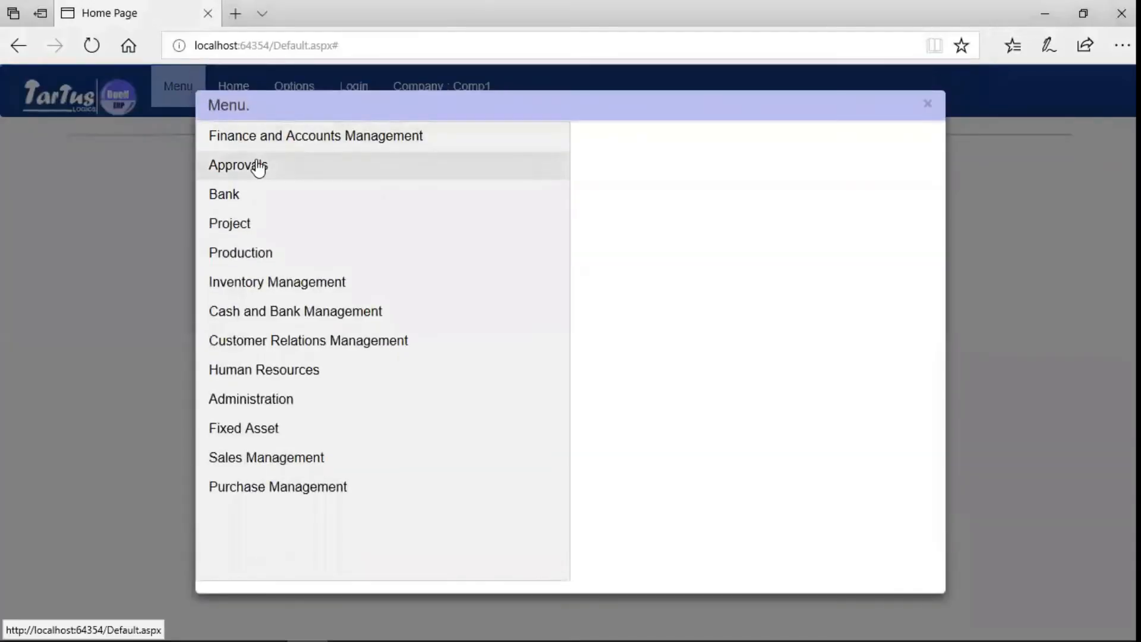
{"action": "left_click", "coordinate": [278, 149]}
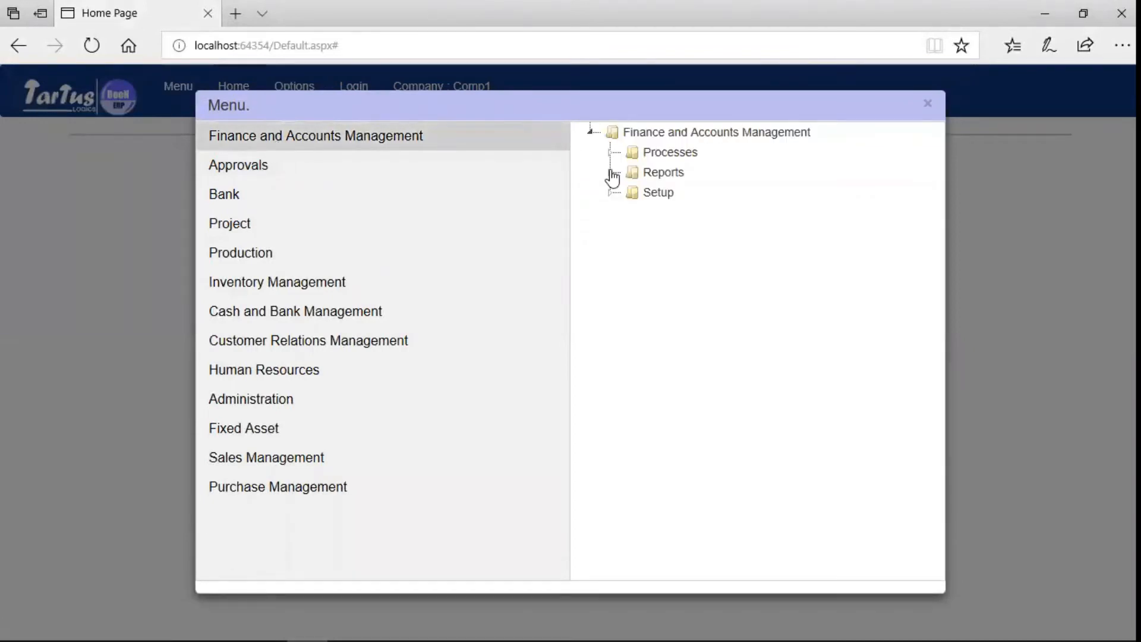
{"action": "left_click", "coordinate": [612, 174]}
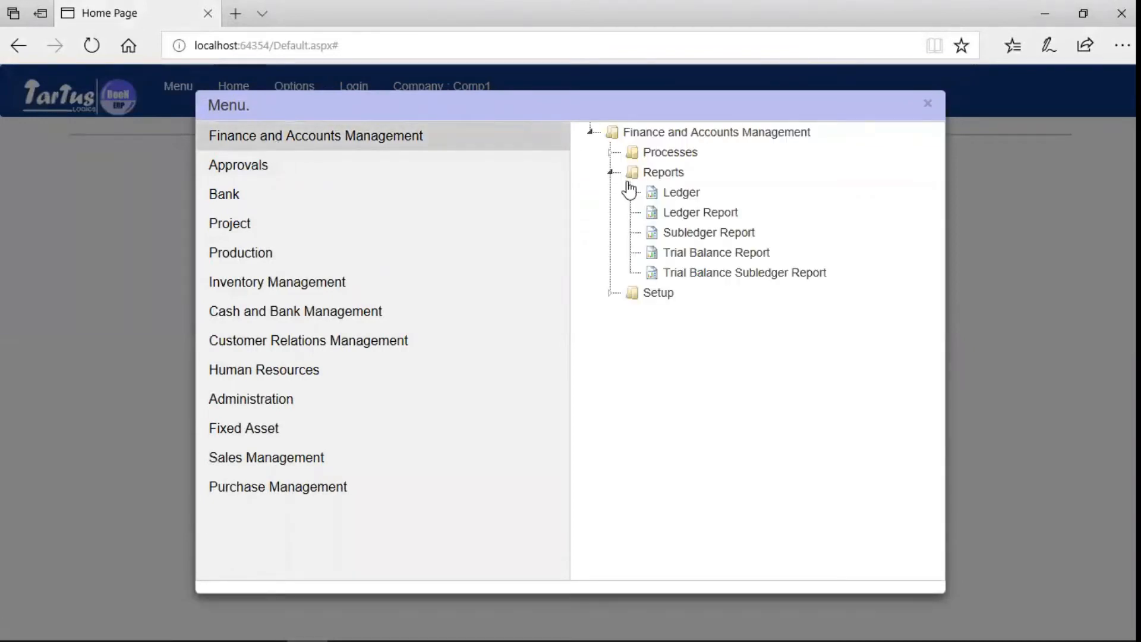
{"action": "left_click", "coordinate": [708, 218]}
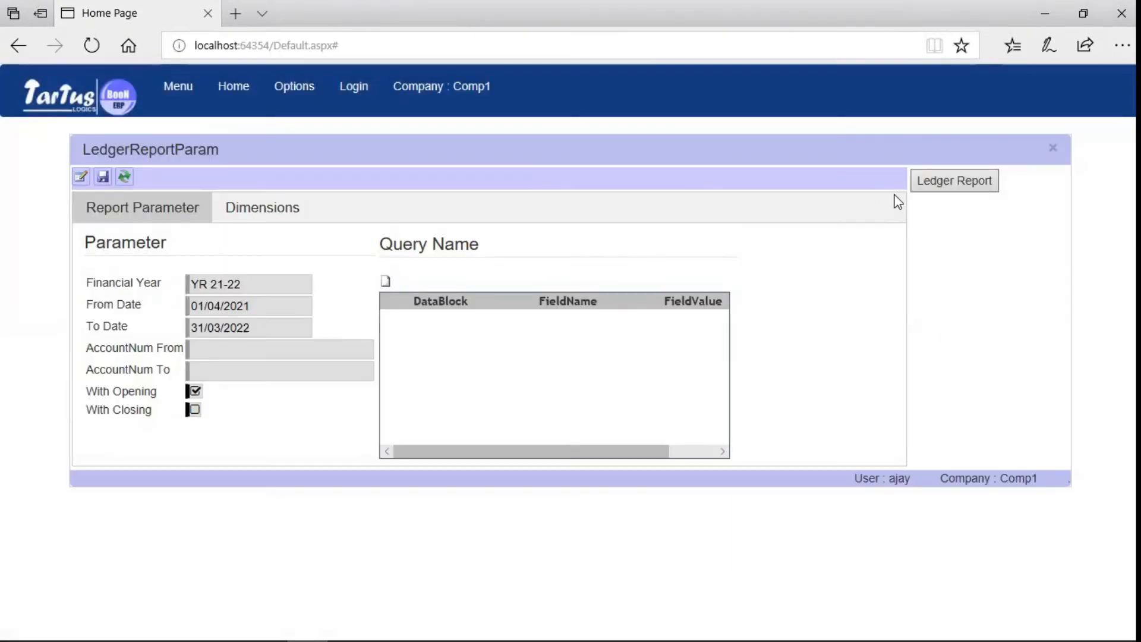
{"action": "left_click", "coordinate": [945, 188]}
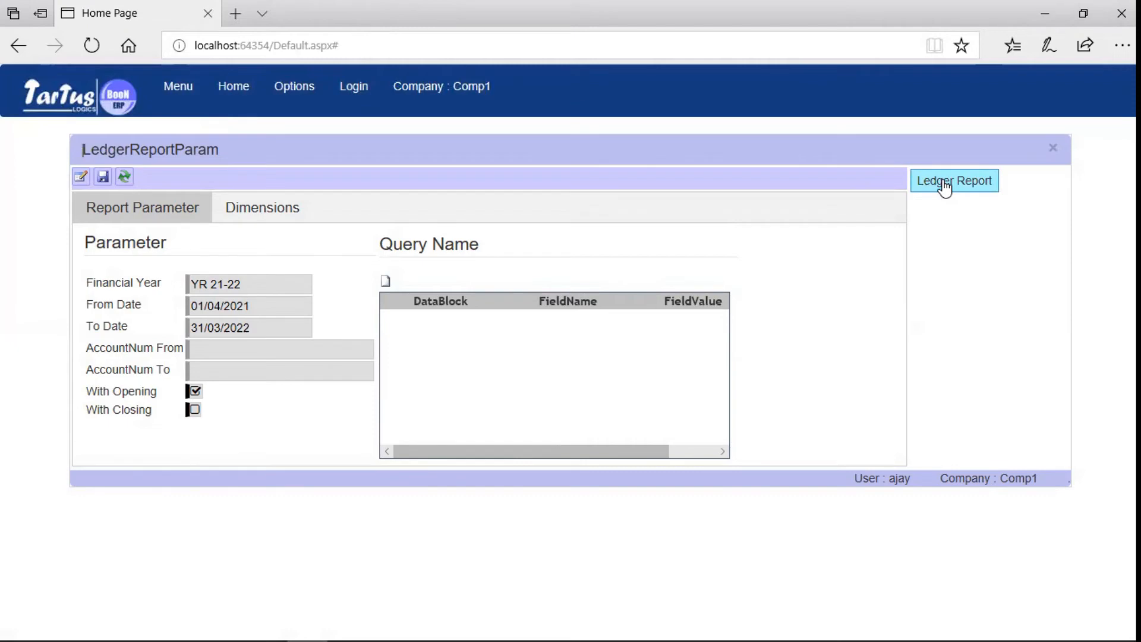
{"action": "scroll", "coordinate": [1076, 286], "scroll_direction": "down", "scroll_amount": 10}
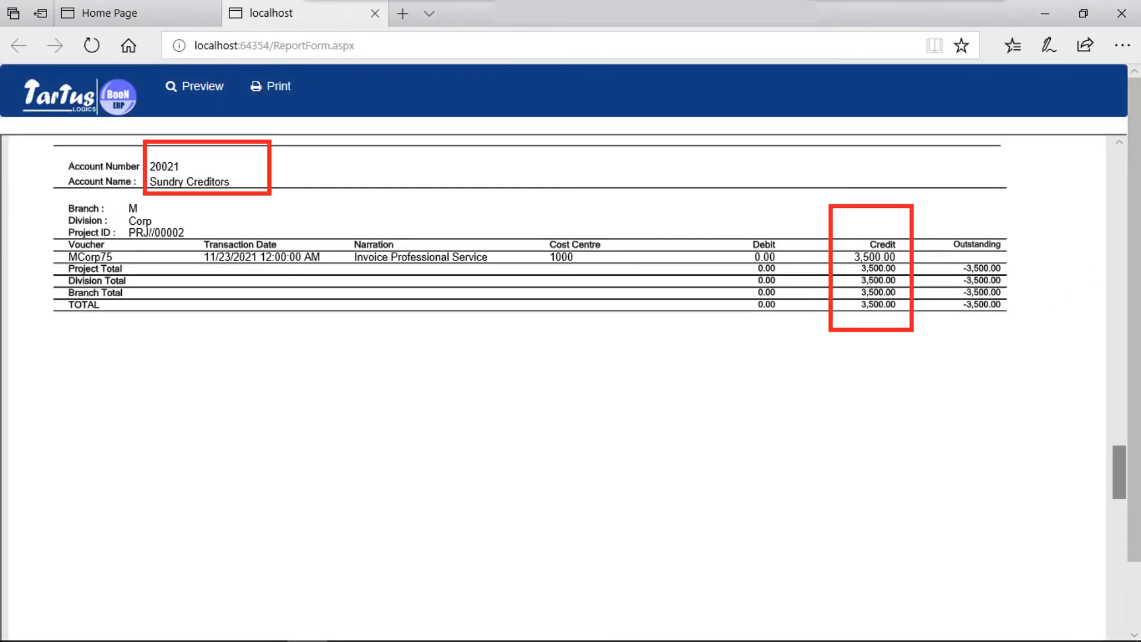
{"action": "scroll", "coordinate": [571, 357], "scroll_direction": "down", "scroll_amount": 5}
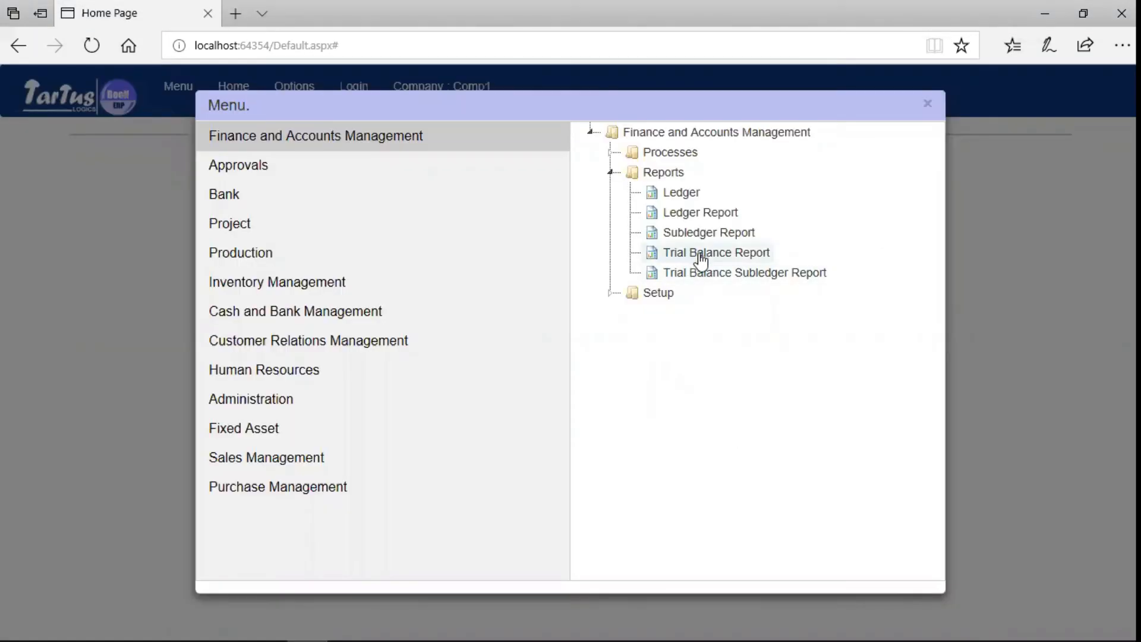
Run the Trial Balance report, close its tab, and reopen the main menu.
{"action": "left_click", "coordinate": [699, 254]}
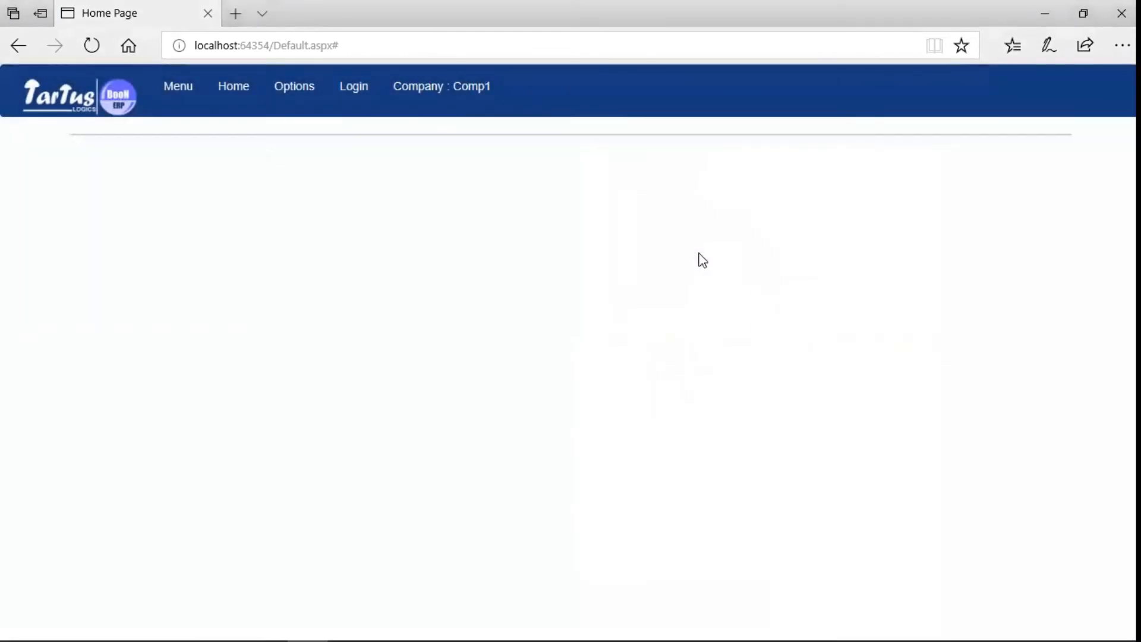
{"action": "left_click", "coordinate": [964, 181]}
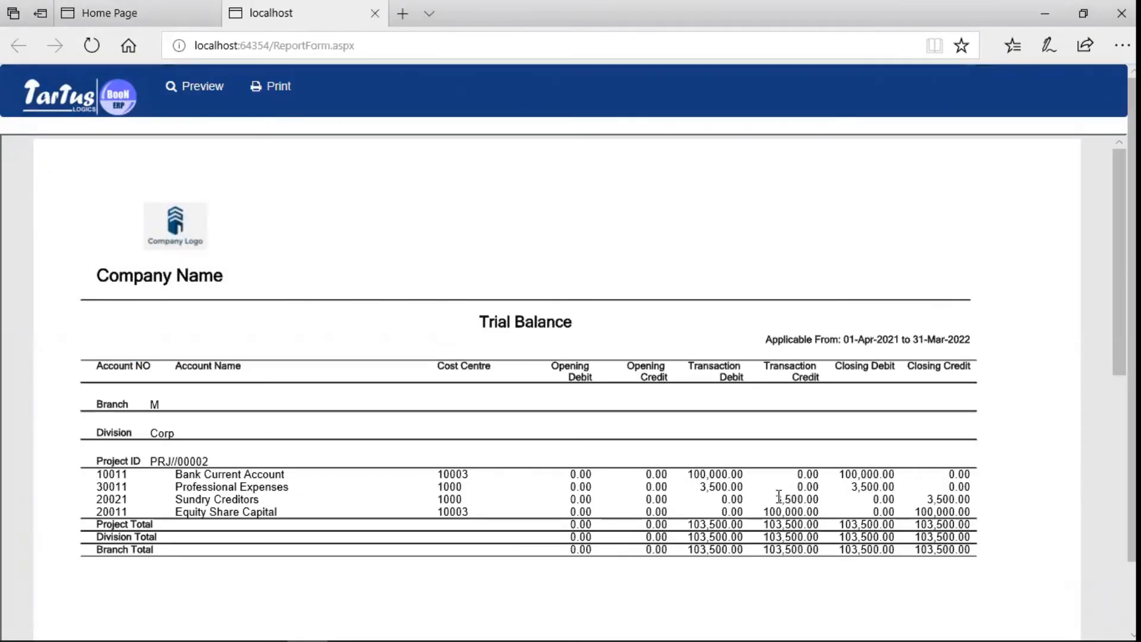
{"action": "key", "text": "ctrl+w"}
{"action": "left_click", "coordinate": [192, 90]}
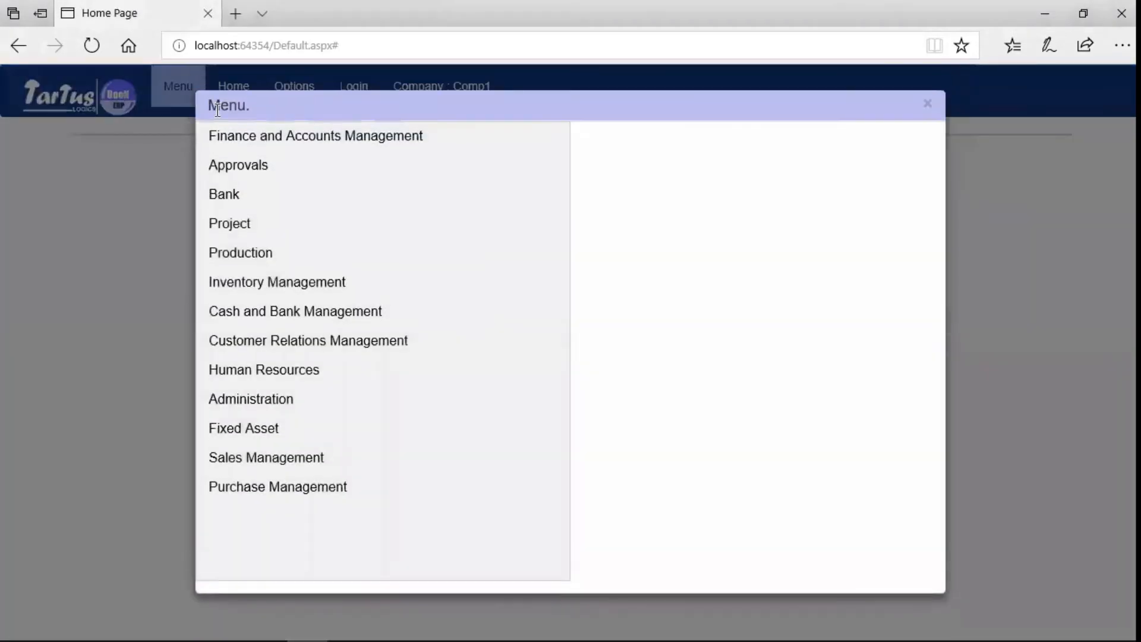
Open the Financial Reports execution page under Finance and Accounts Management MIS processes.
{"action": "left_click", "coordinate": [236, 137]}
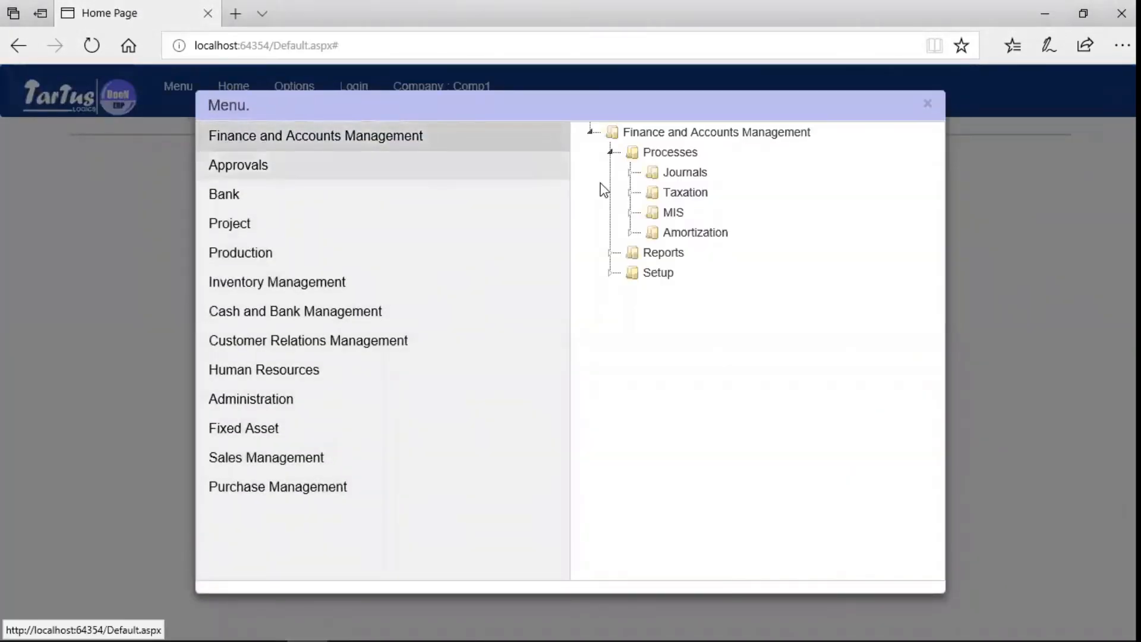
{"action": "left_click", "coordinate": [631, 213]}
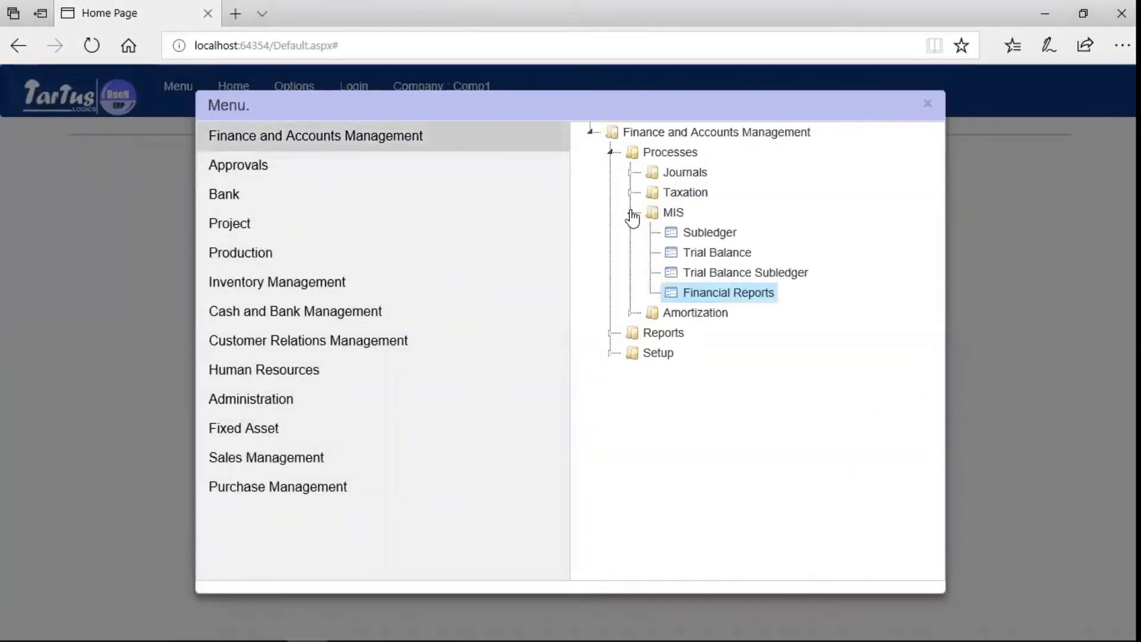
{"action": "left_click", "coordinate": [748, 295]}
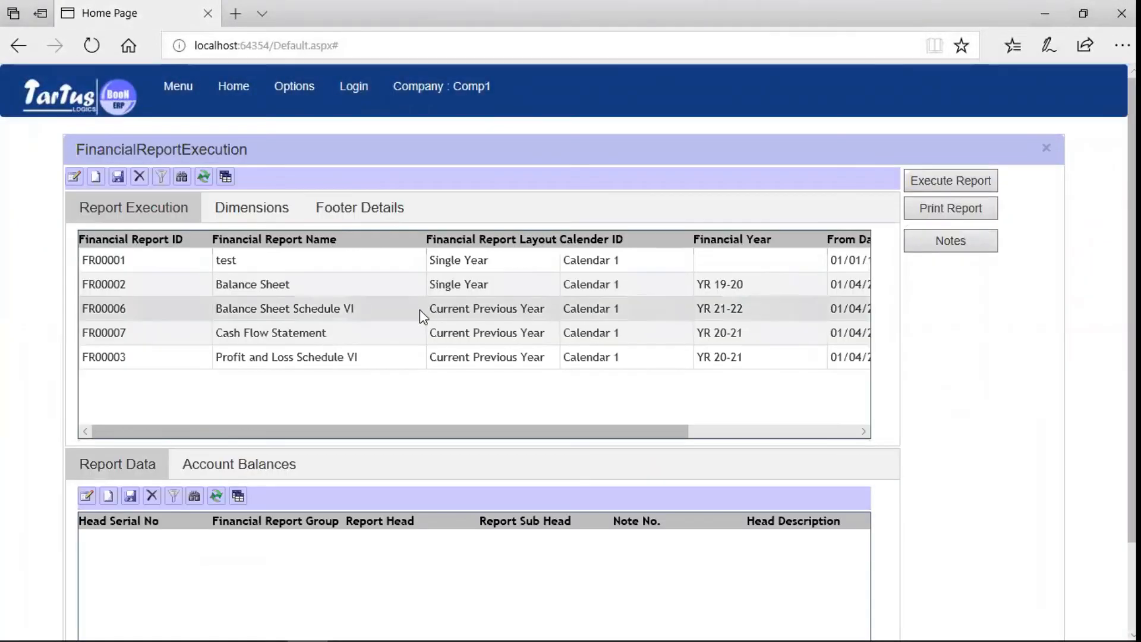
Execute the FR00006 Balance Sheet Schedule VI and FR00003 Profit and Loss Schedule VI reports.
{"action": "left_click", "coordinate": [420, 309]}
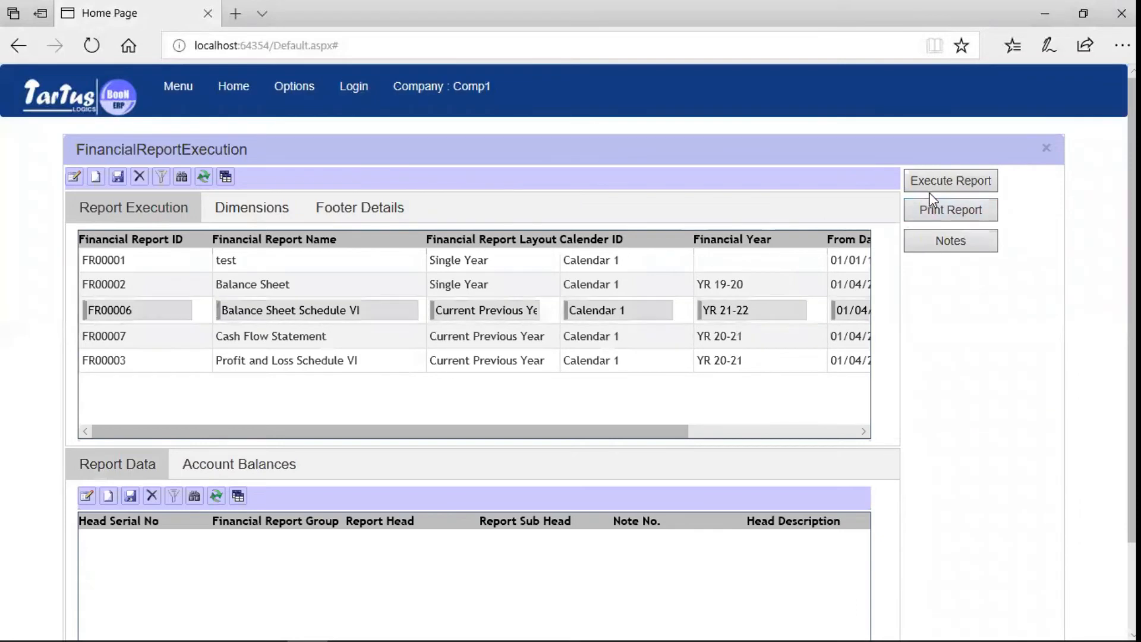
{"action": "left_click", "coordinate": [962, 186]}
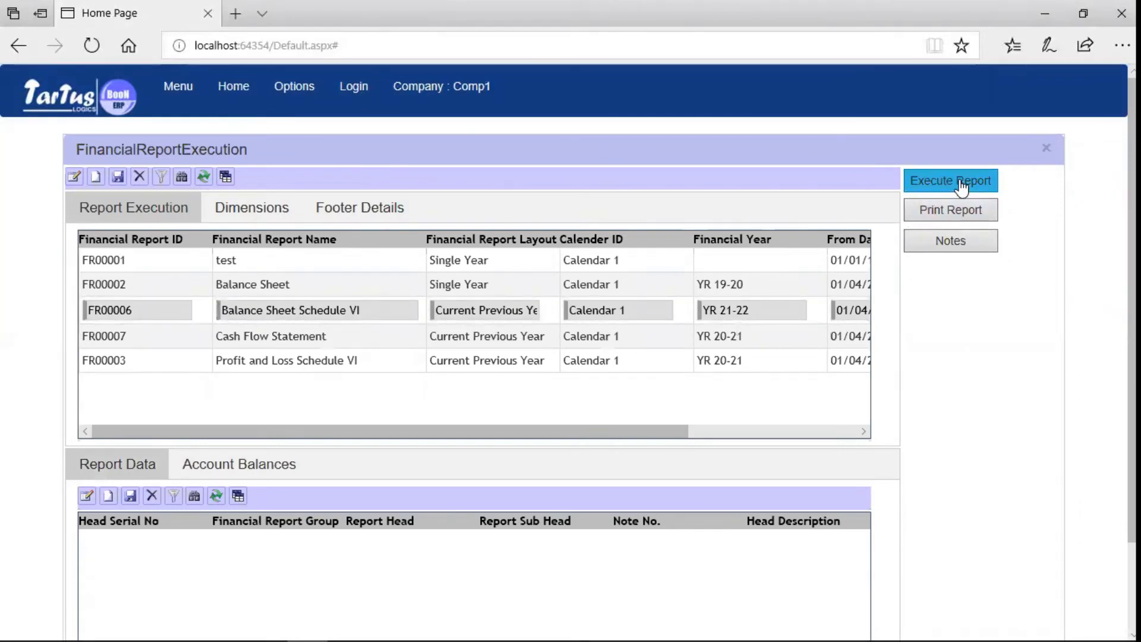
{"action": "left_click", "coordinate": [953, 218]}
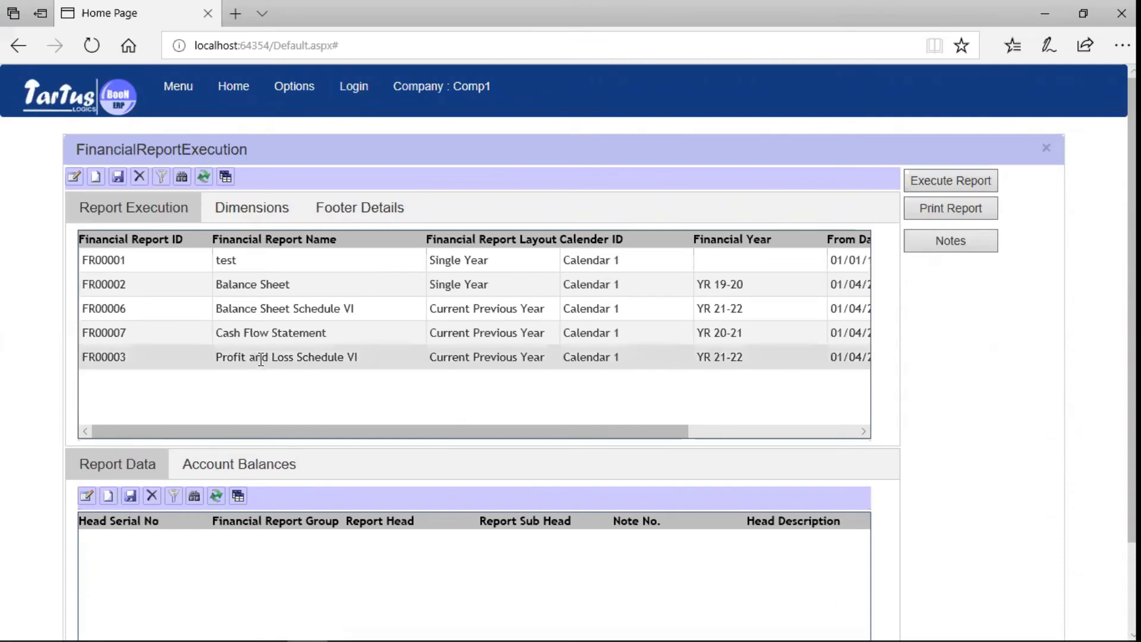
{"action": "left_click", "coordinate": [261, 360]}
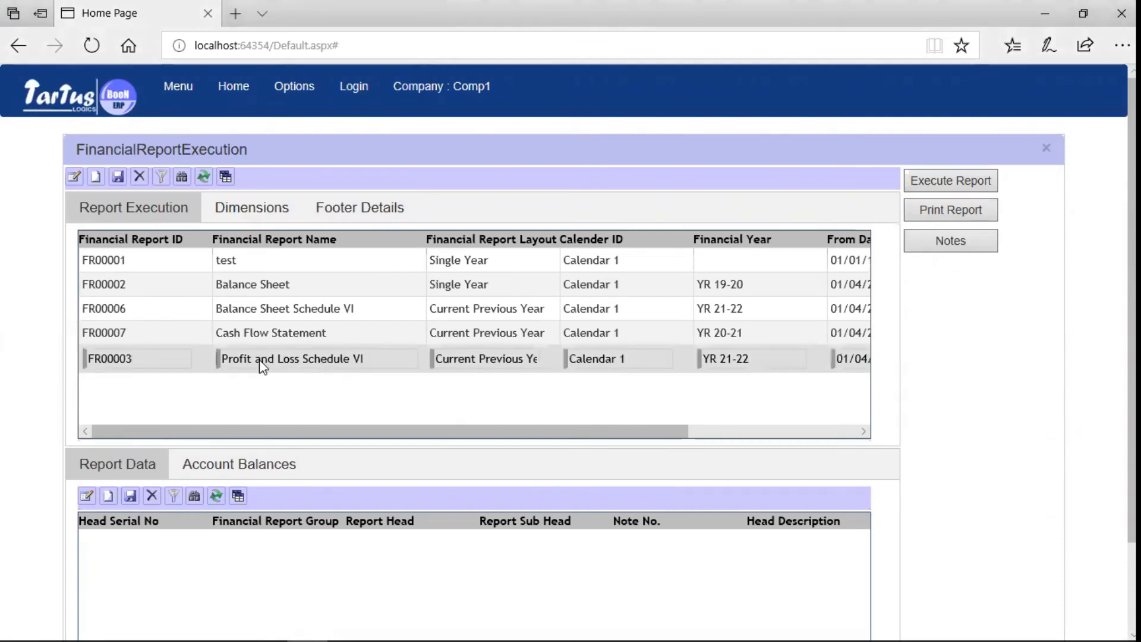
{"action": "left_click", "coordinate": [984, 184]}
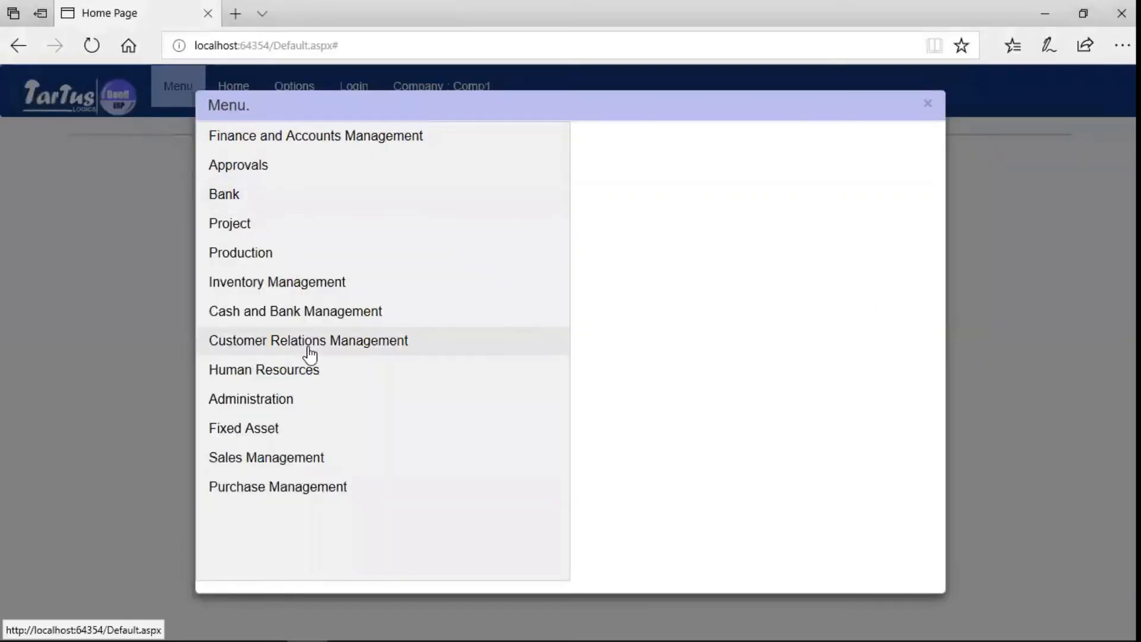
Open the Payment Journal form under Purchase Management journals and start a new record.
{"action": "left_click", "coordinate": [296, 498]}
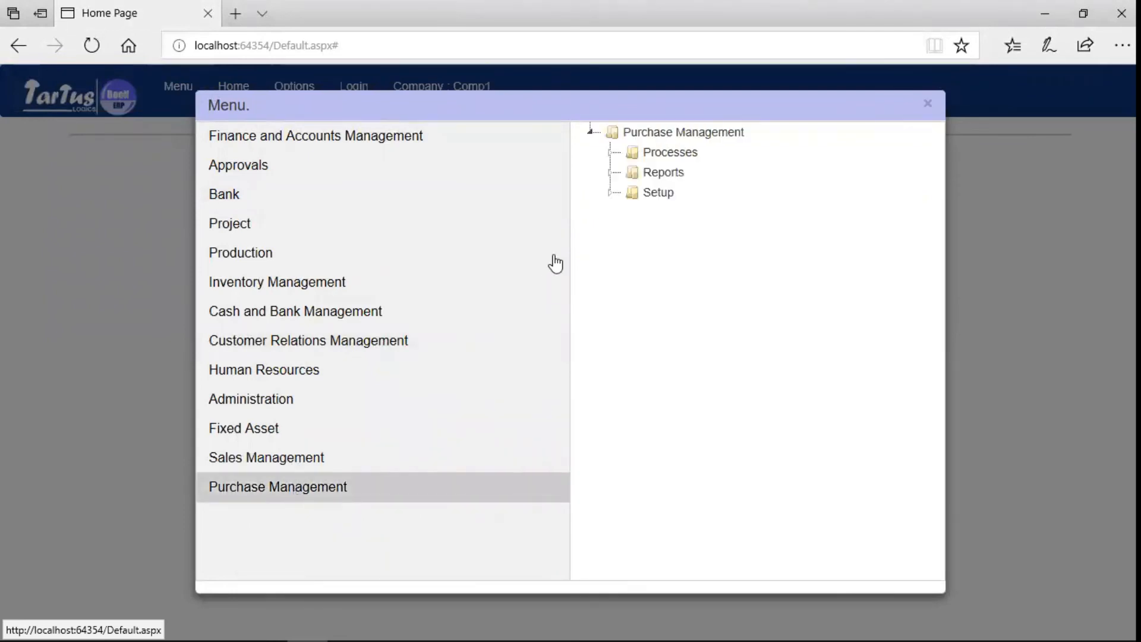
{"action": "left_click", "coordinate": [610, 153]}
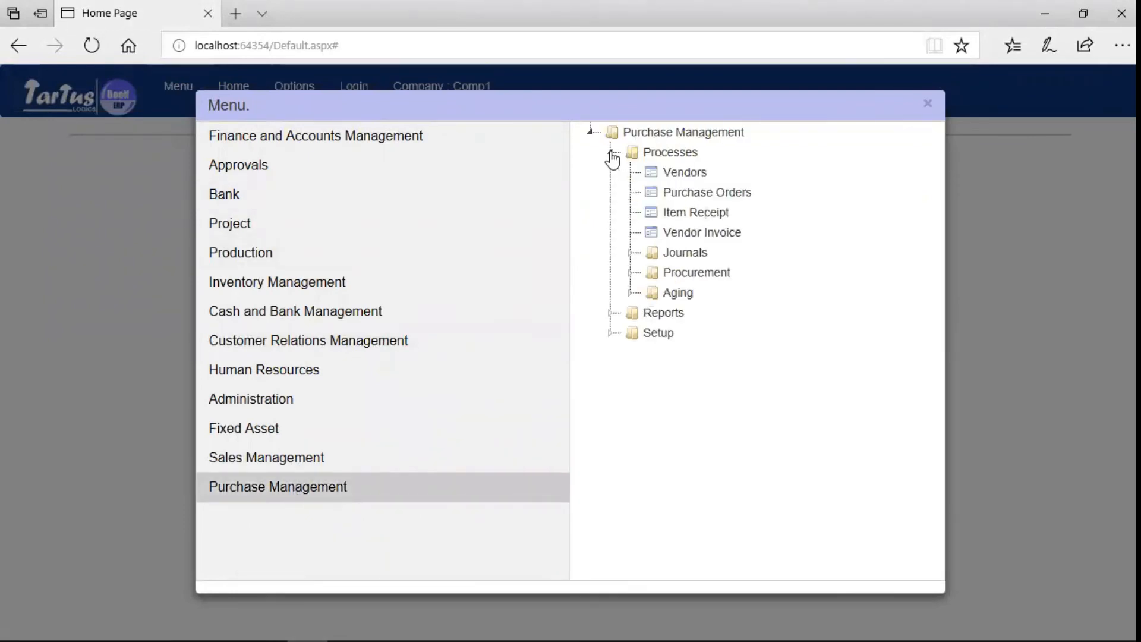
{"action": "left_click", "coordinate": [631, 253]}
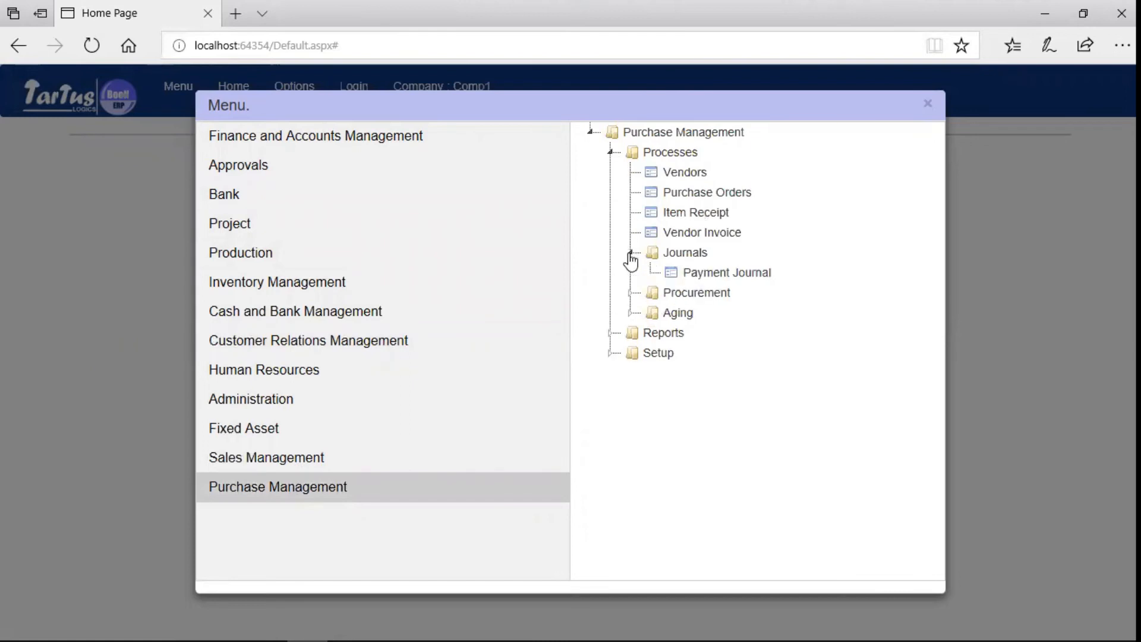
{"action": "left_click", "coordinate": [718, 274]}
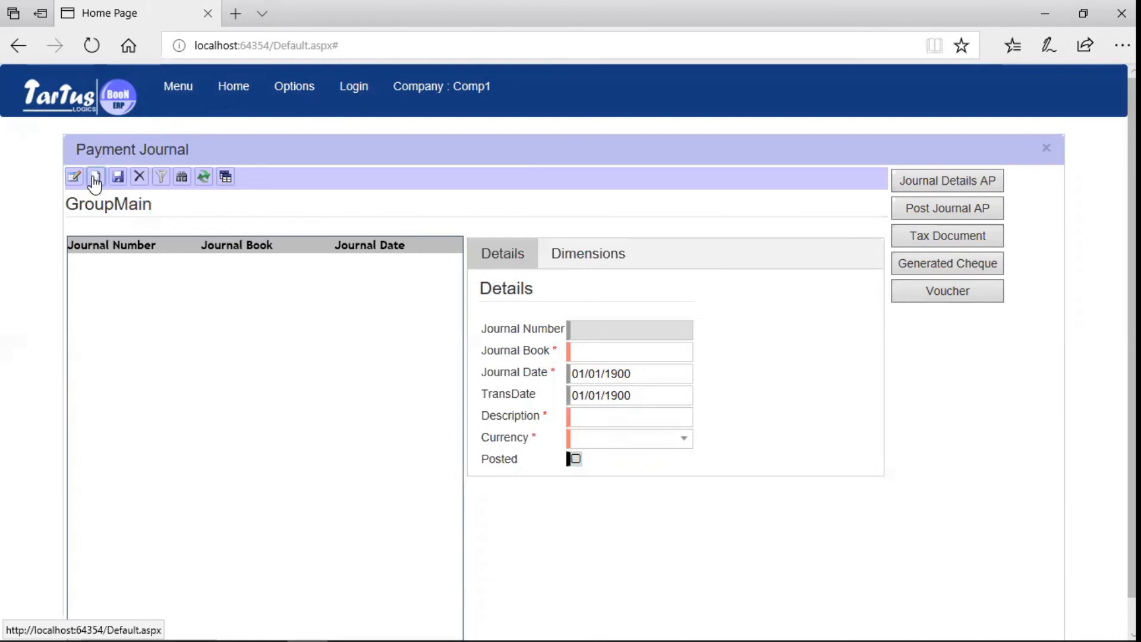
{"action": "left_click", "coordinate": [95, 178]}
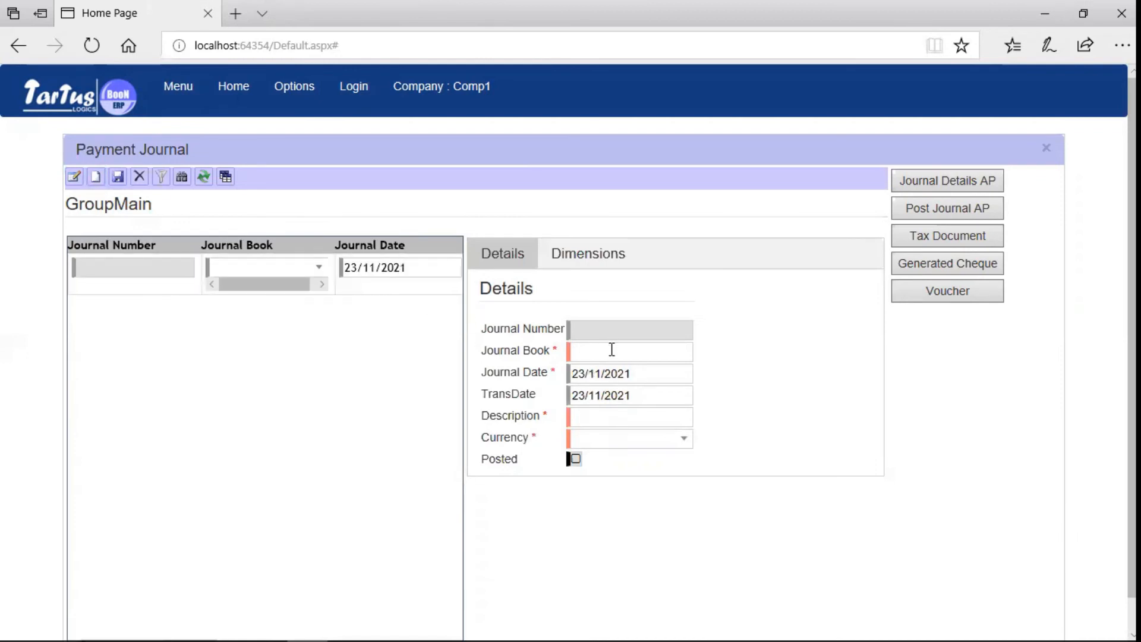
Set journal book BP-M-Corp and description 'Vendor Payment', check dimensions, and save.
{"action": "left_click", "coordinate": [684, 352]}
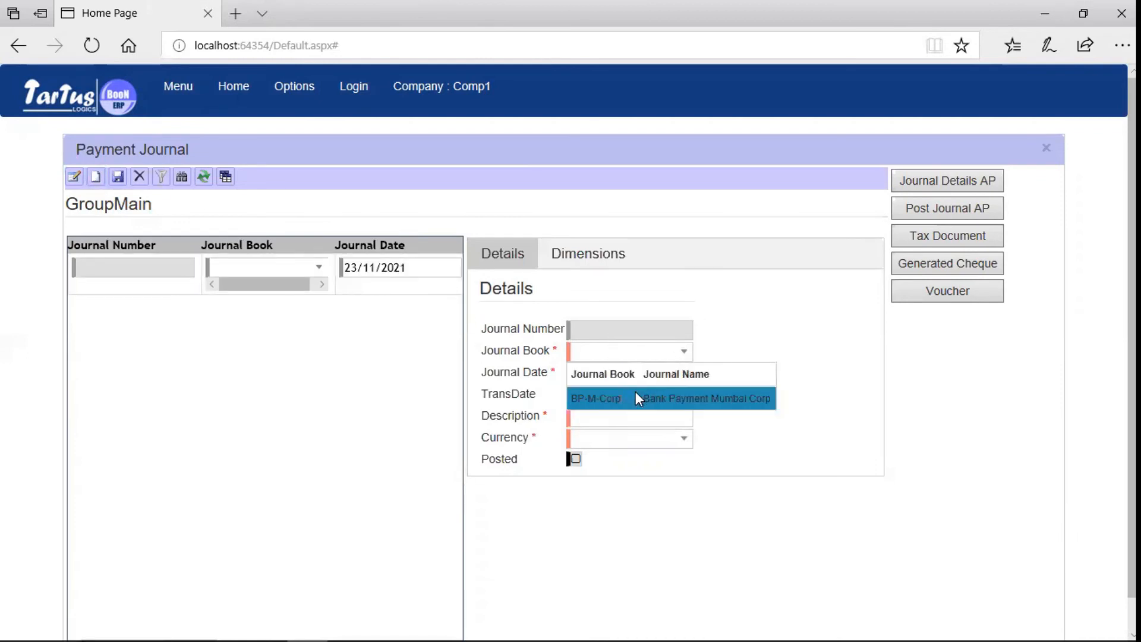
{"action": "left_click", "coordinate": [636, 397]}
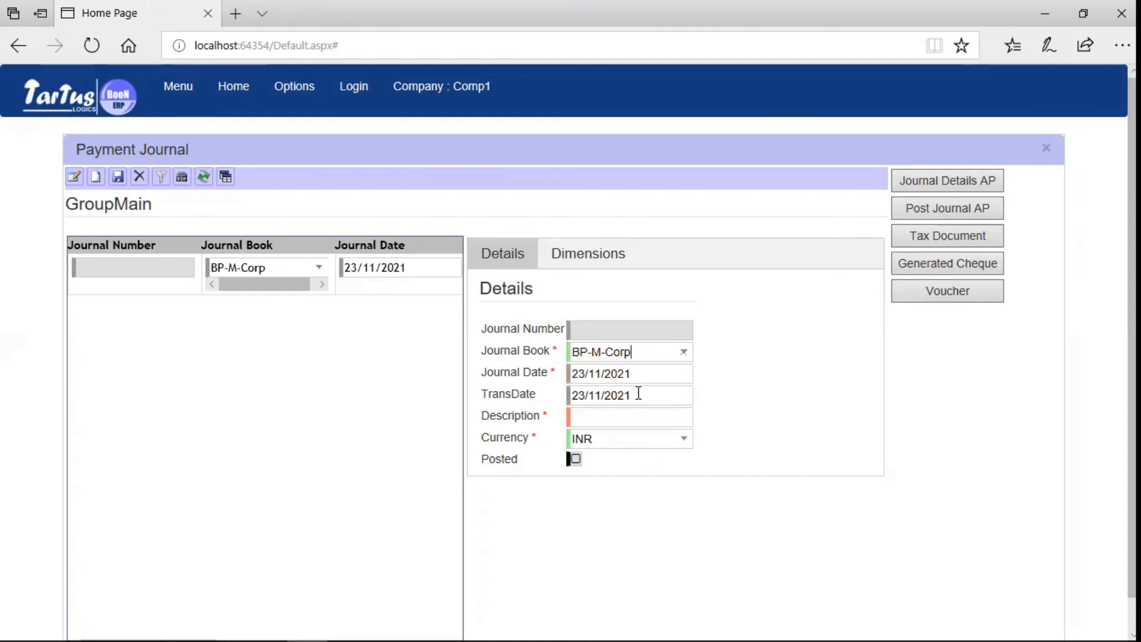
{"action": "left_click", "coordinate": [645, 420]}
{"action": "type", "text": "Vendor "}
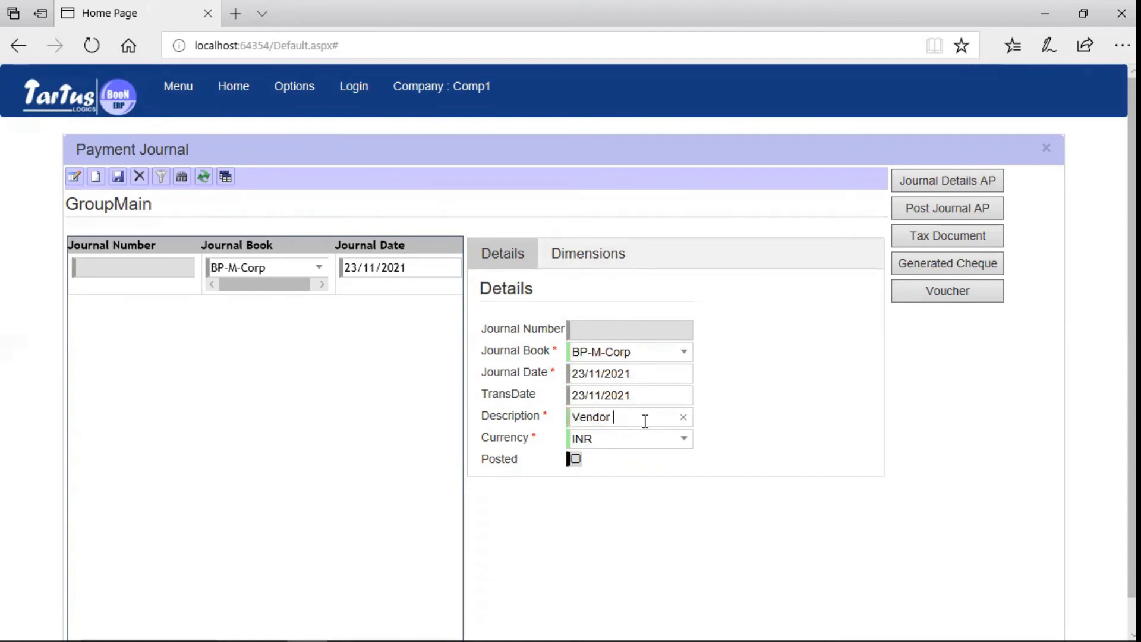
{"action": "type", "text": "Payment"}
{"action": "left_click", "coordinate": [583, 257]}
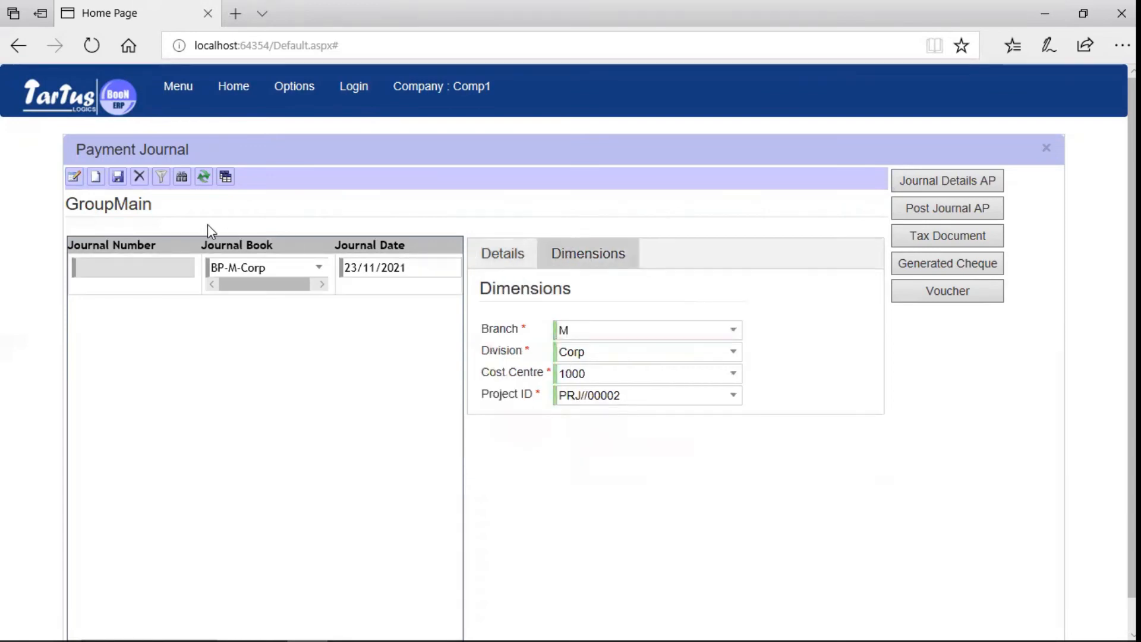
{"action": "left_click", "coordinate": [122, 178]}
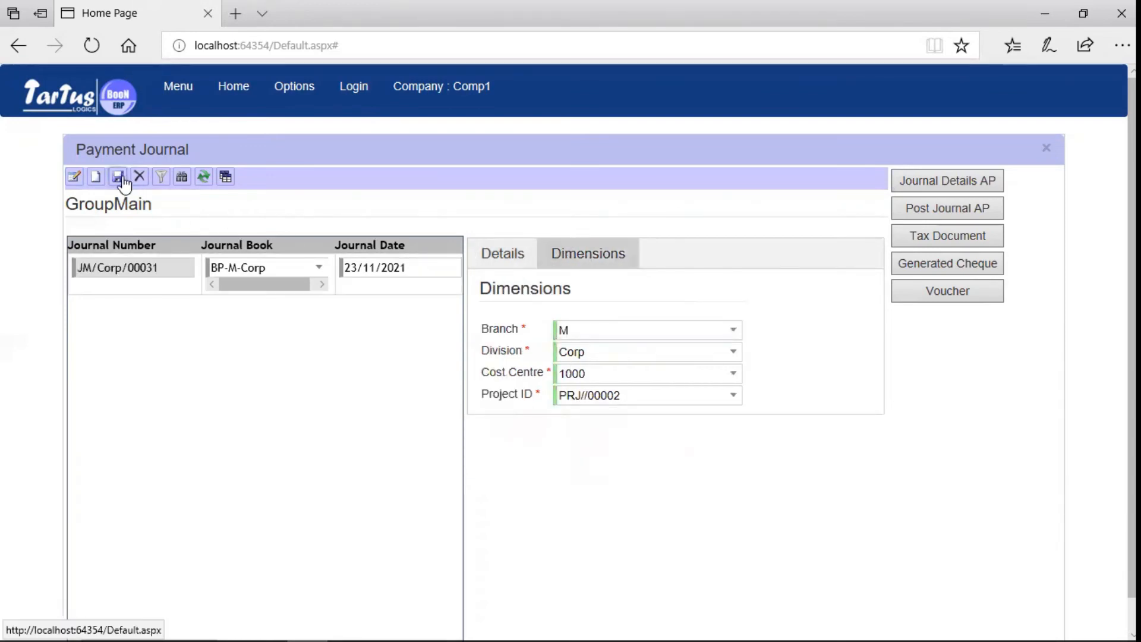
{"action": "left_click", "coordinate": [973, 193]}
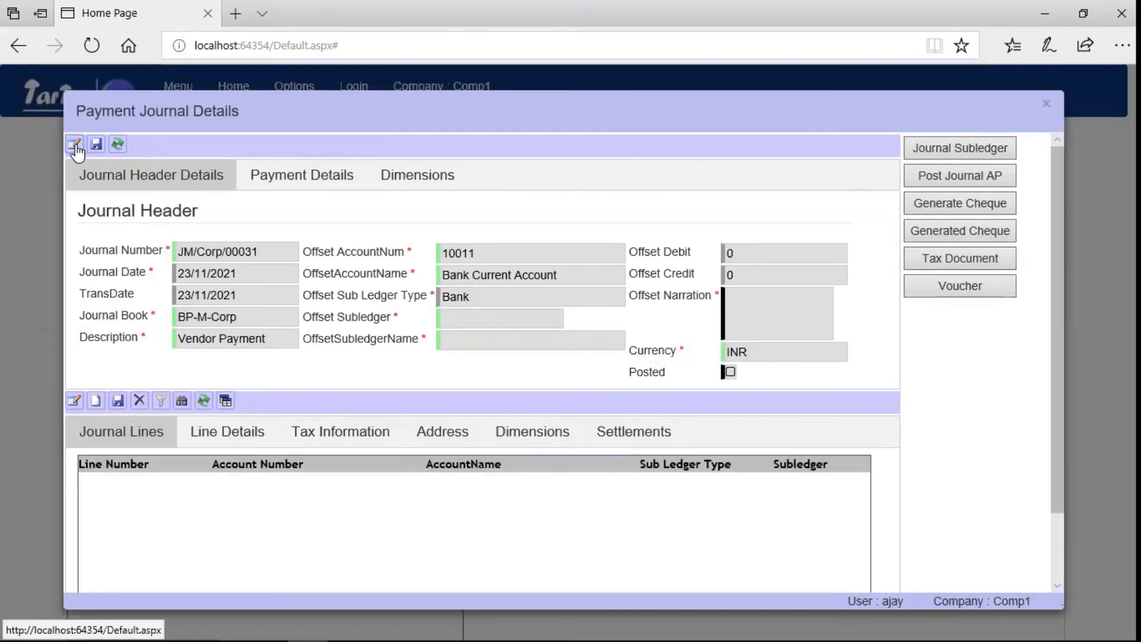
Set offset subledger bank B00008 and narration 'Payment to Vendor', save, and start a new line.
{"action": "left_click", "coordinate": [538, 318]}
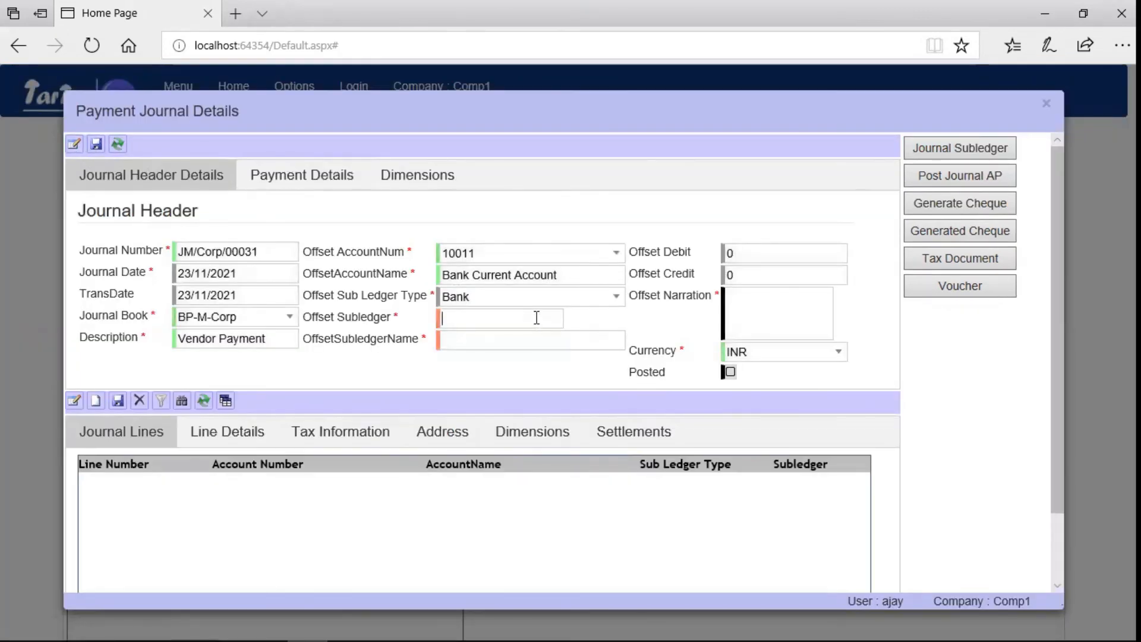
{"action": "left_click", "coordinate": [556, 324]}
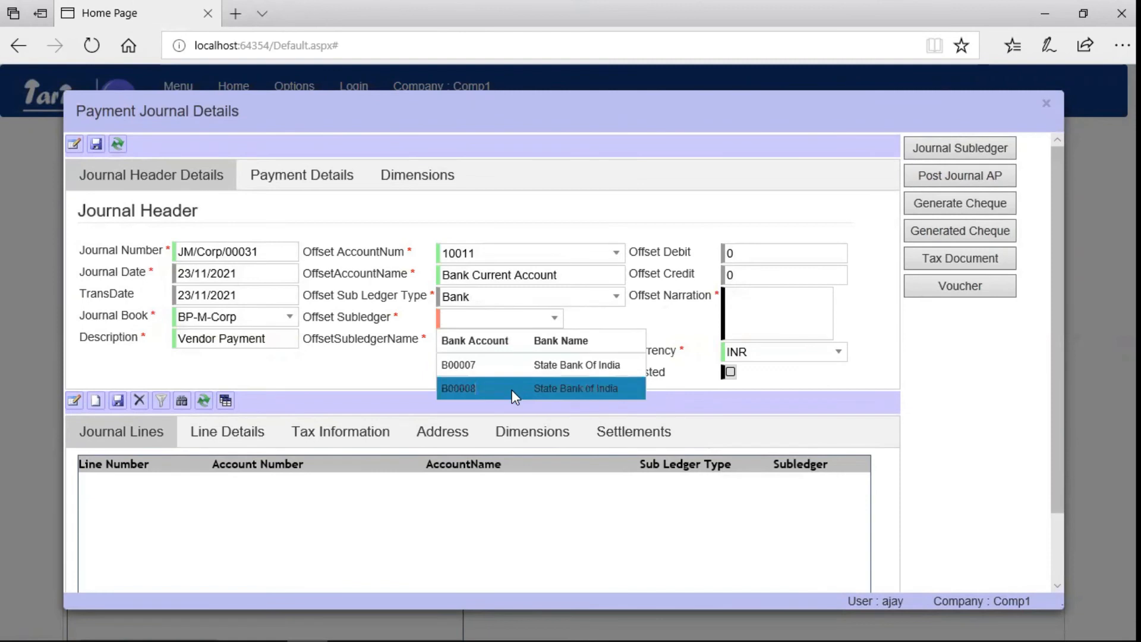
{"action": "left_click", "coordinate": [517, 392]}
{"action": "left_click", "coordinate": [766, 316]}
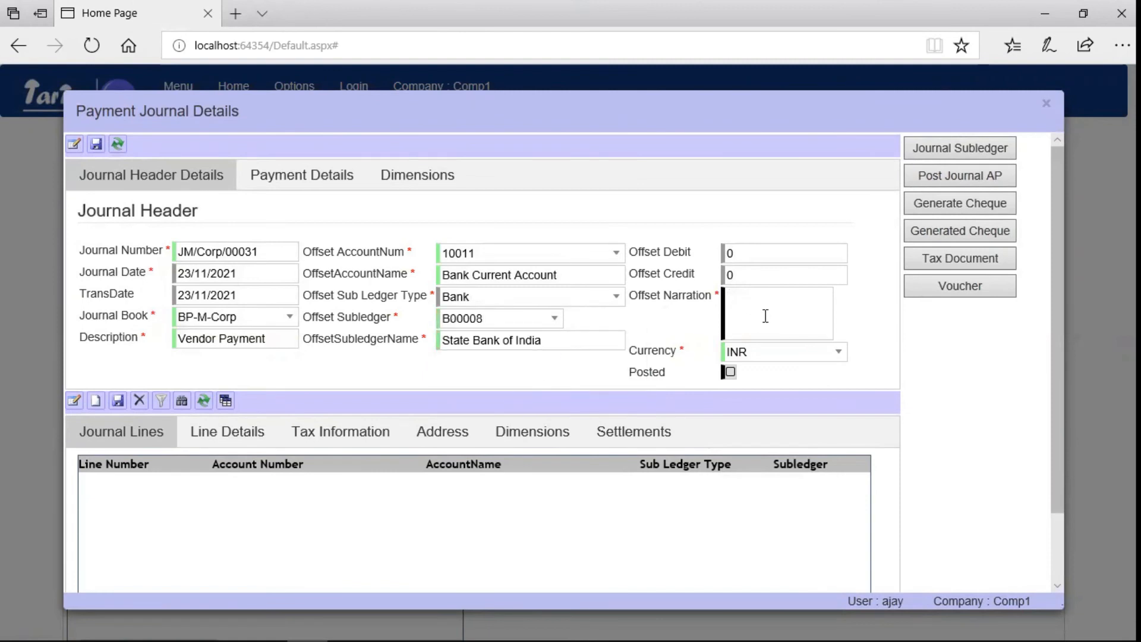
{"action": "type", "text": "Payment to Vendor"}
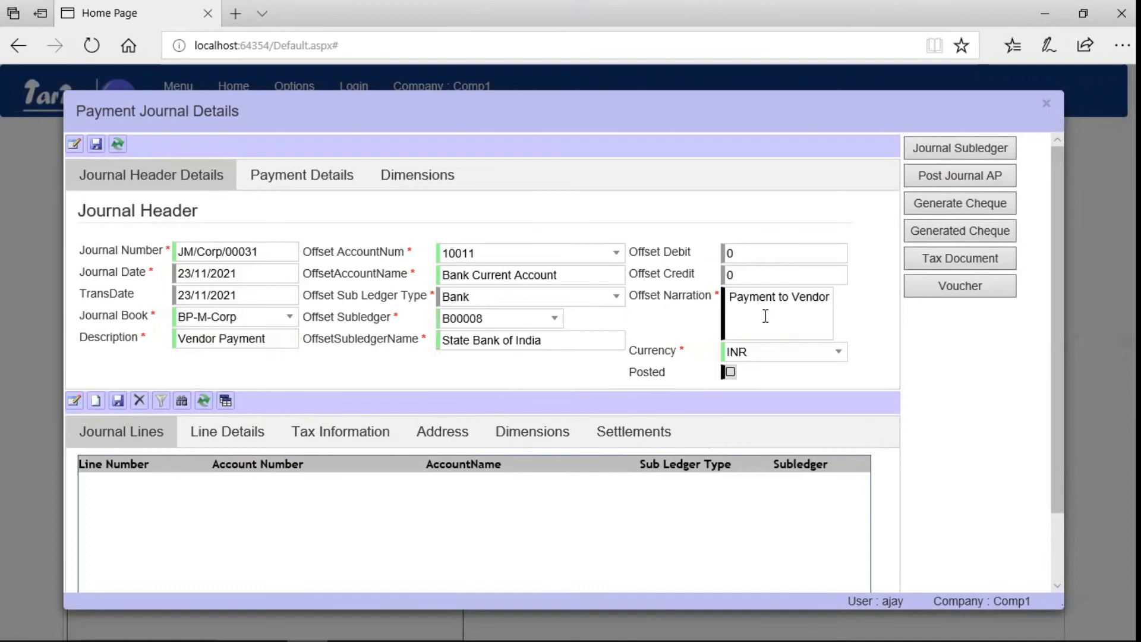
{"action": "left_click", "coordinate": [96, 145]}
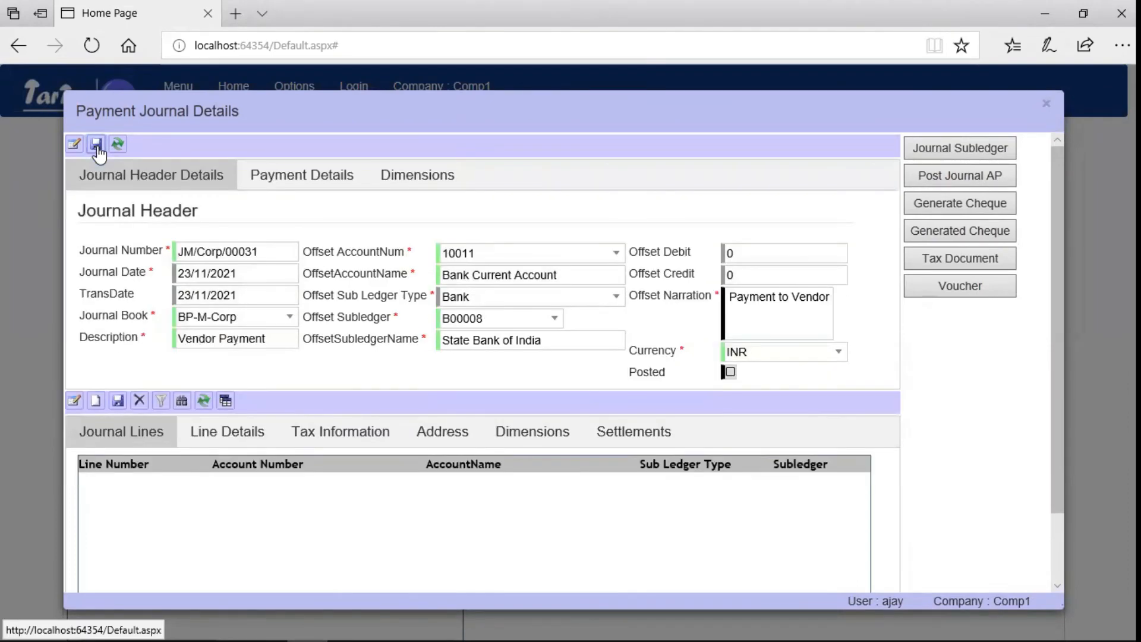
{"action": "left_click", "coordinate": [96, 402]}
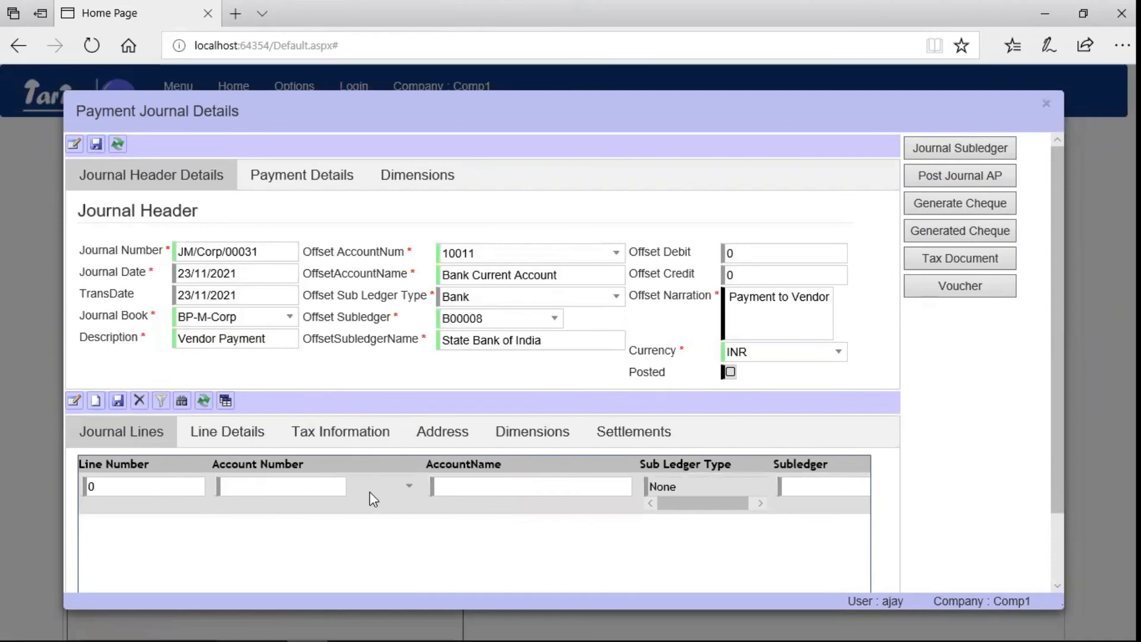
Add and save a line debiting 3500 to 20021 Sundry Creditors for vendor V00038 Skilled Consulting.
{"action": "left_click", "coordinate": [409, 486]}
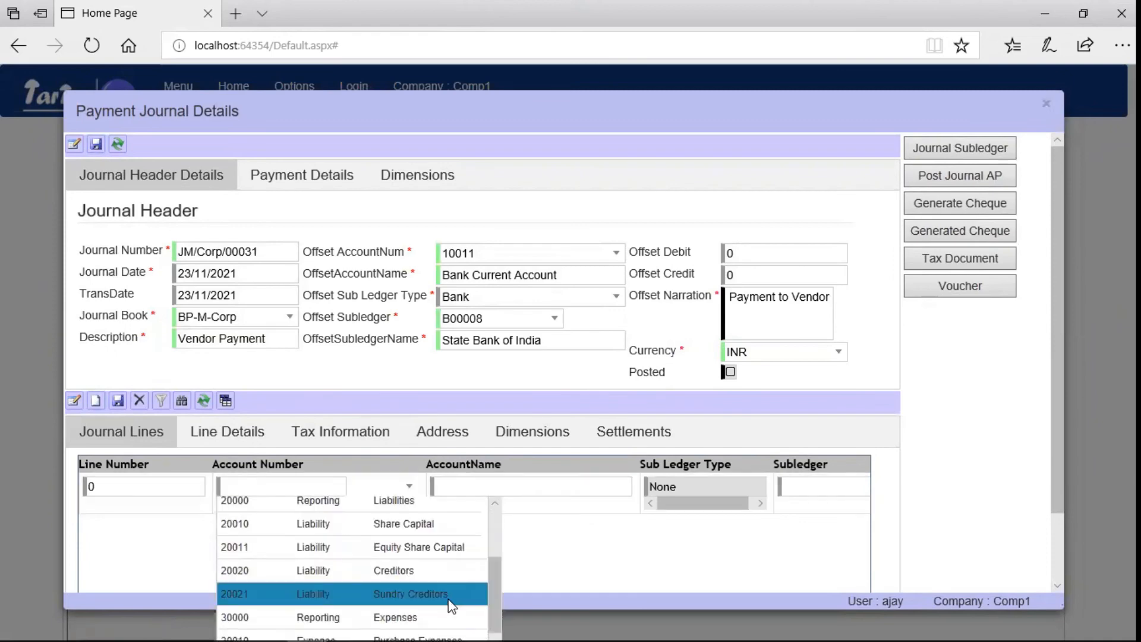
{"action": "left_click", "coordinate": [450, 595]}
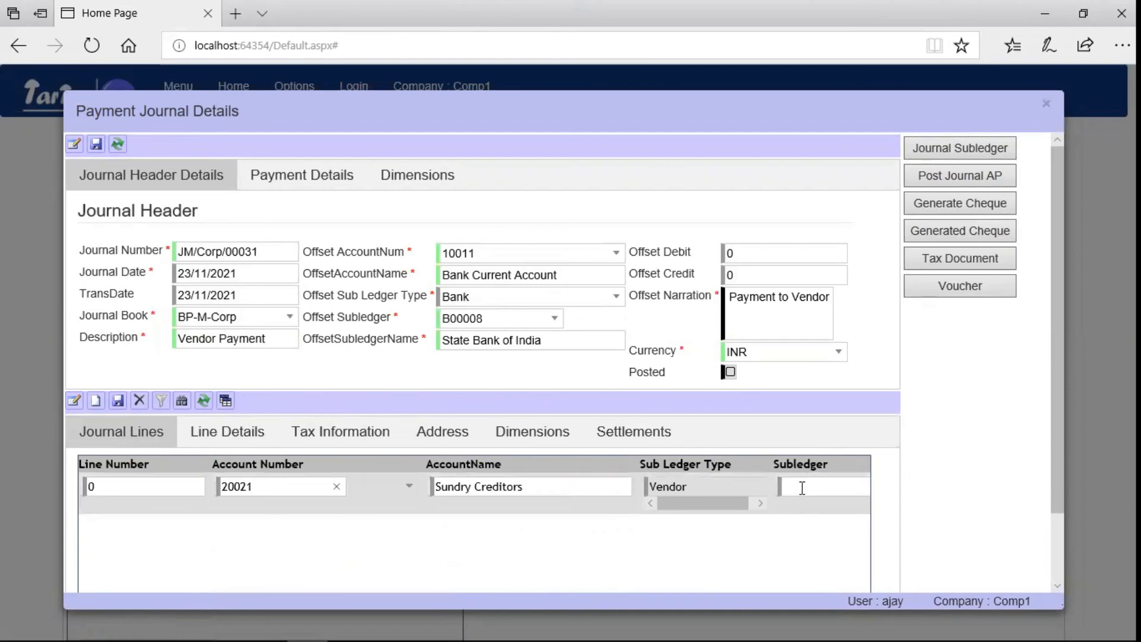
{"action": "key", "text": "Tab"}
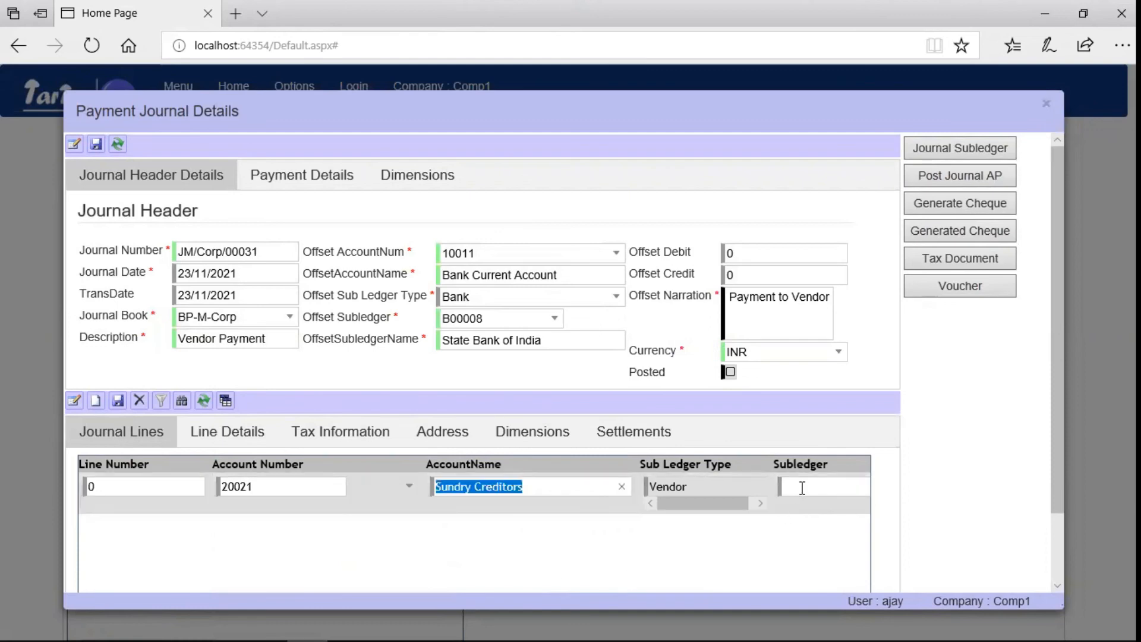
{"action": "left_click", "coordinate": [802, 488]}
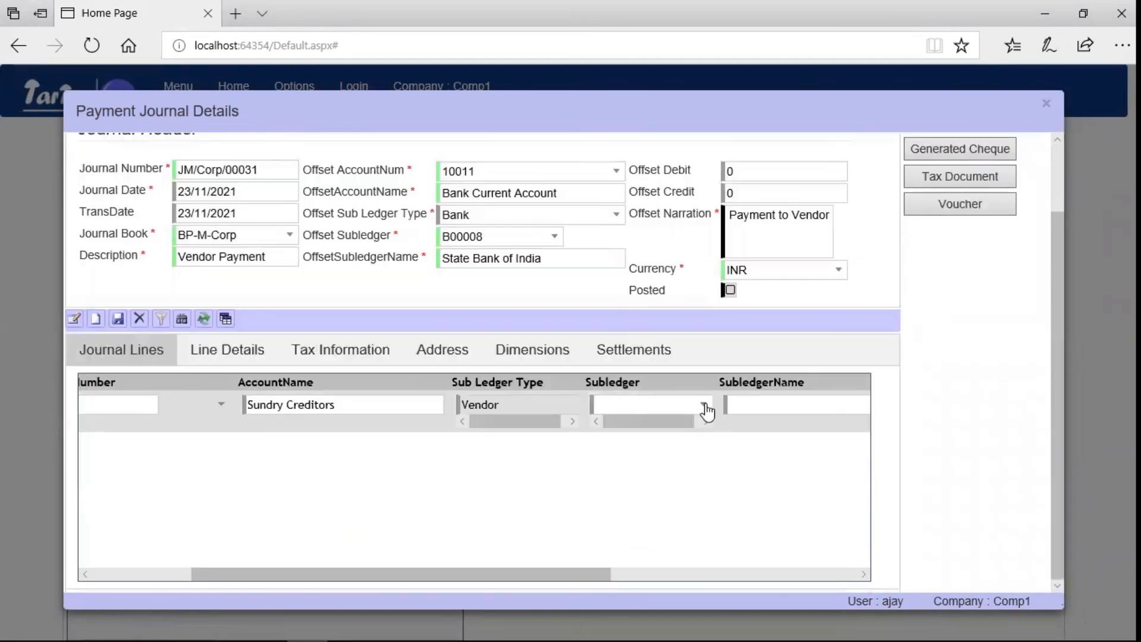
{"action": "left_click", "coordinate": [705, 405]}
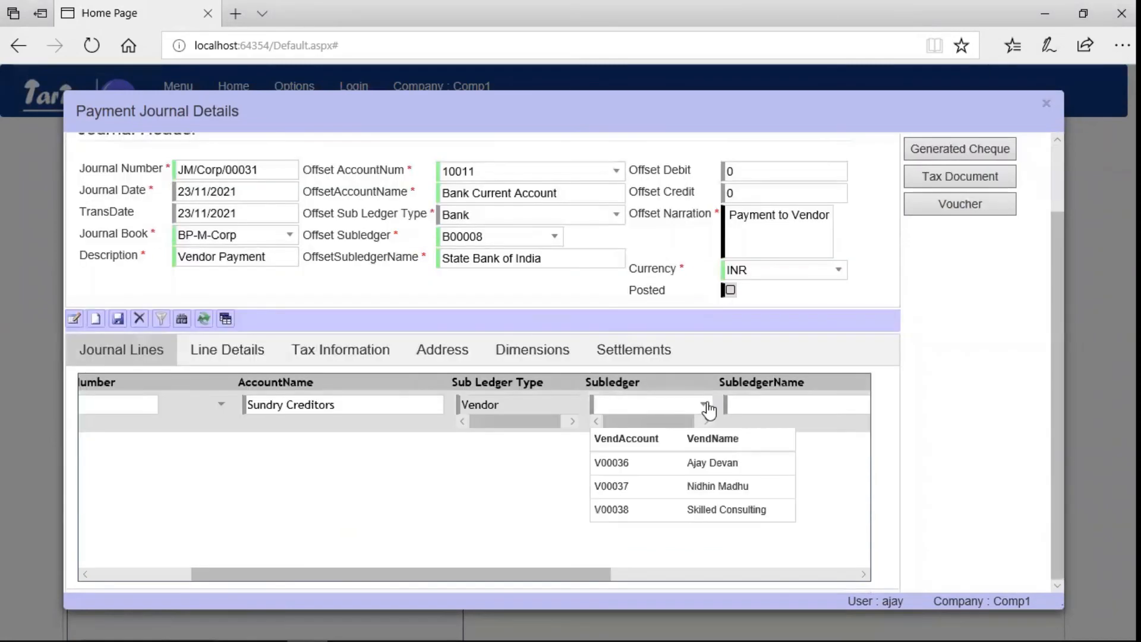
{"action": "left_click", "coordinate": [671, 504]}
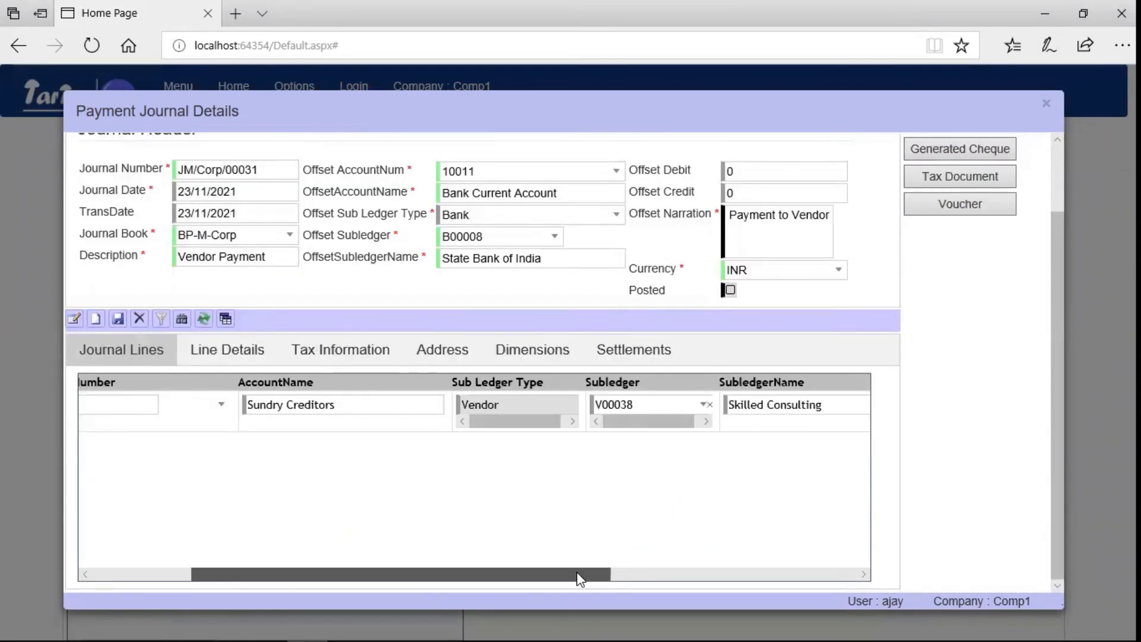
{"action": "left_click_drag", "start_coordinate": [577, 572], "coordinate": [776, 557]}
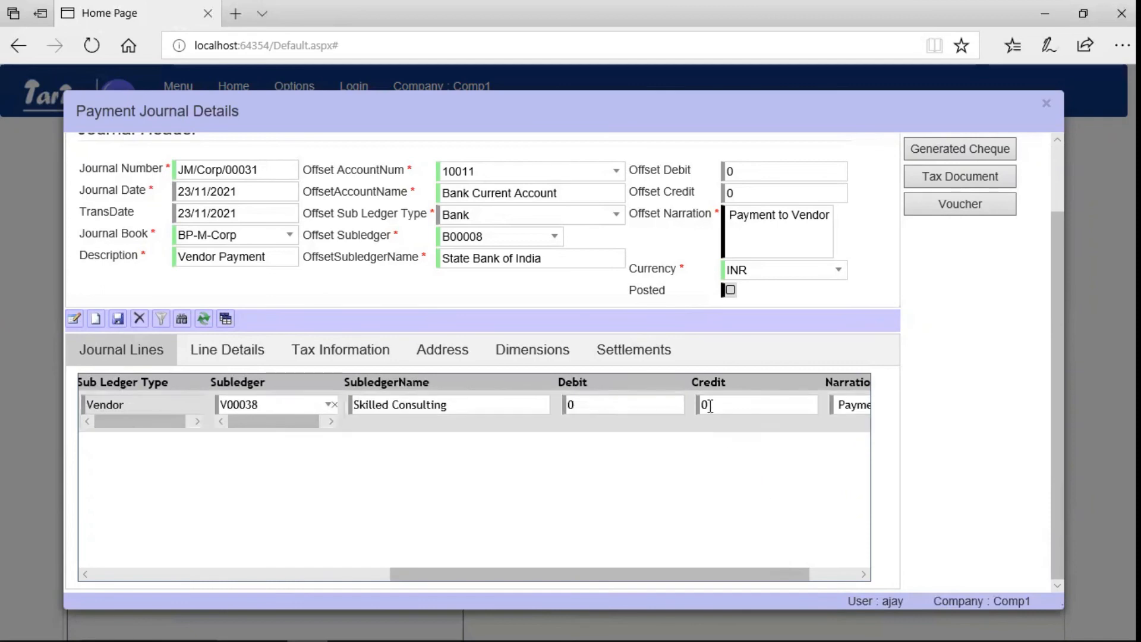
{"action": "left_click", "coordinate": [640, 403]}
{"action": "key", "text": "BackSpace"}
{"action": "type", "text": "3500"}
{"action": "key", "text": "Tab"}
{"action": "left_click", "coordinate": [118, 319]}
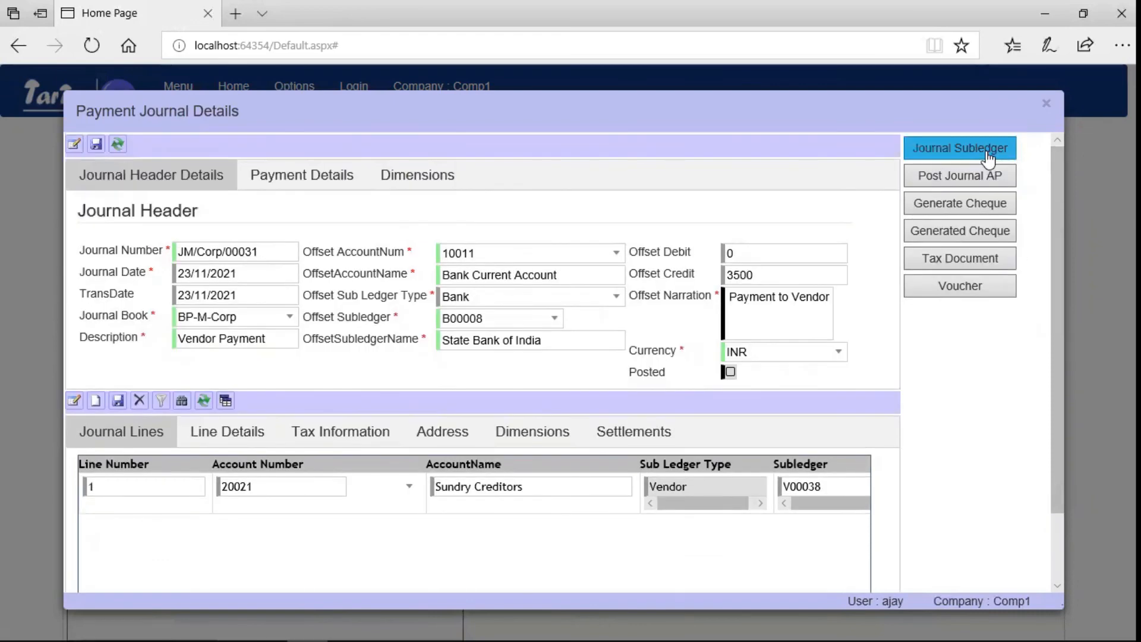
Preview JM/Corp/00031's unposted voucher (3,500.00 each side), then close the subledger view.
{"action": "left_click", "coordinate": [987, 154]}
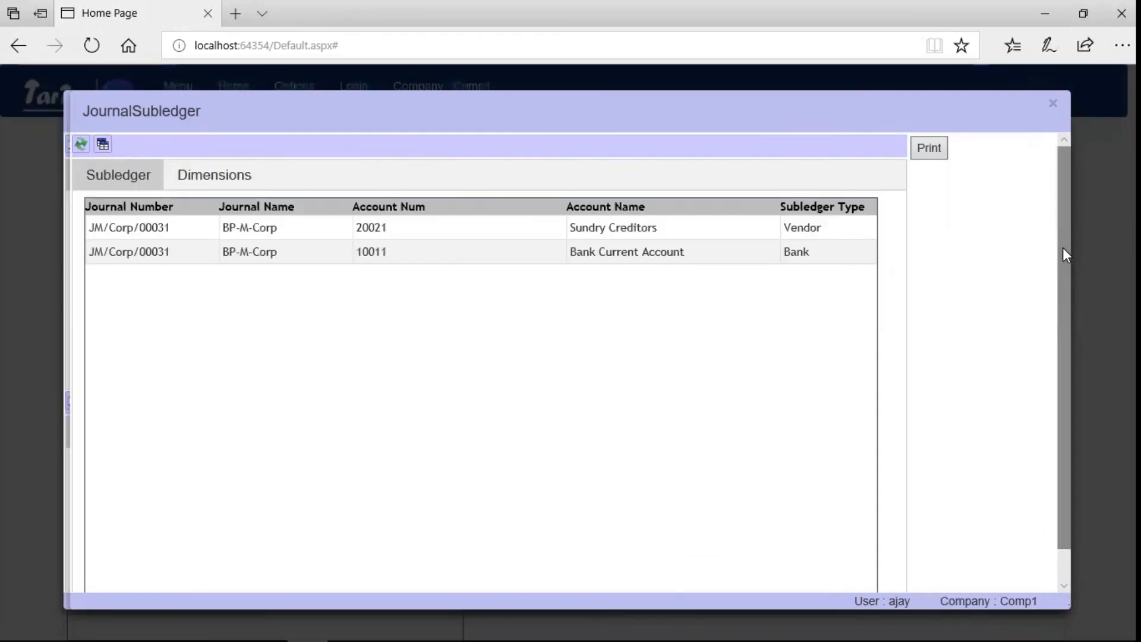
{"action": "left_click", "coordinate": [923, 153]}
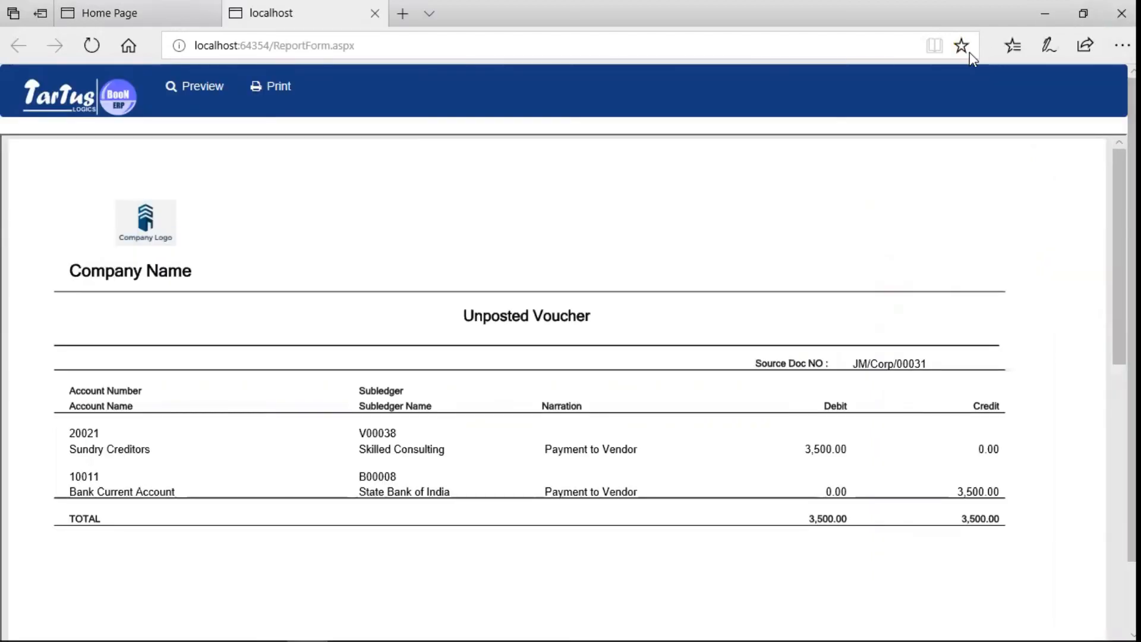
{"action": "key", "text": "ctrl+Tab"}
{"action": "left_click", "coordinate": [1045, 107]}
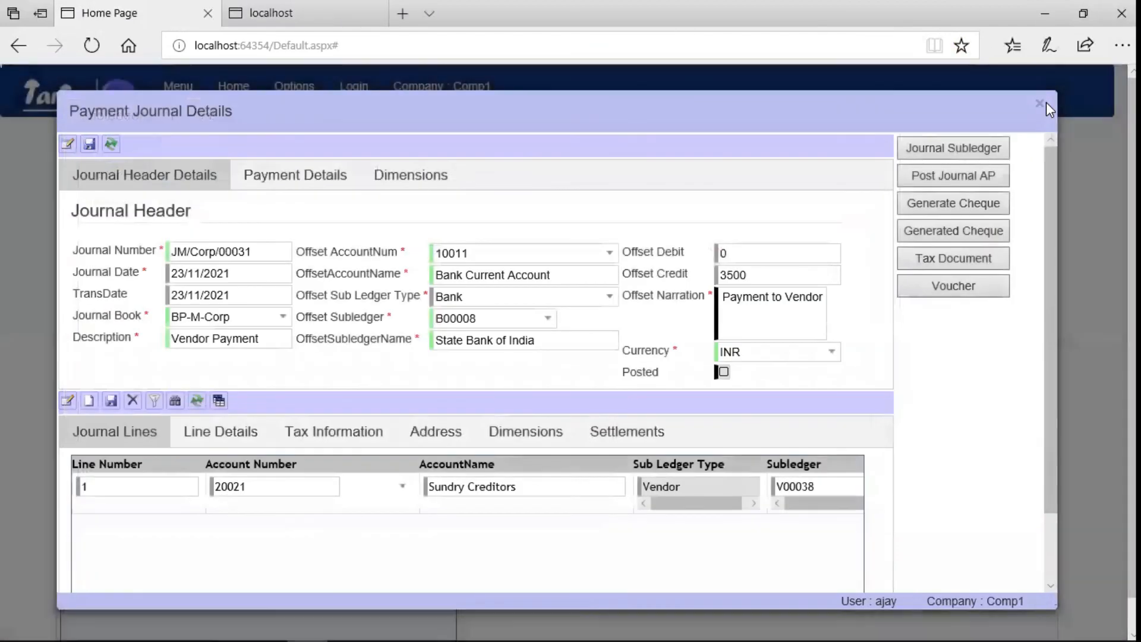
Post the payment journal as voucher JVM/Corp/00124 and preview its 3,500.00 voucher report.
{"action": "left_click", "coordinate": [965, 178]}
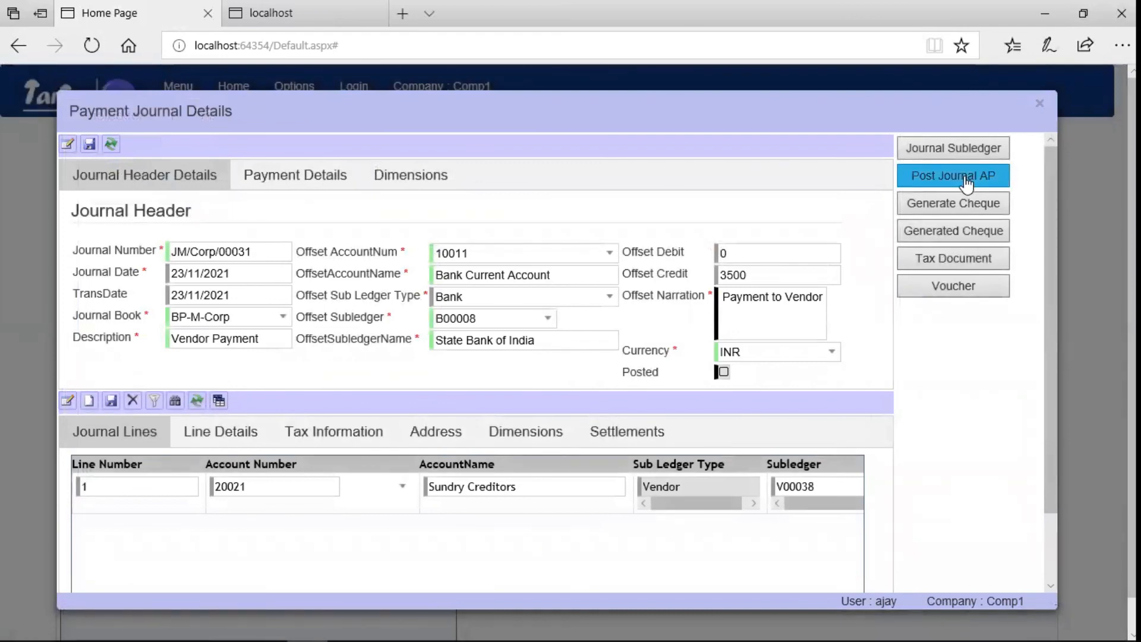
{"action": "left_click", "coordinate": [967, 183]}
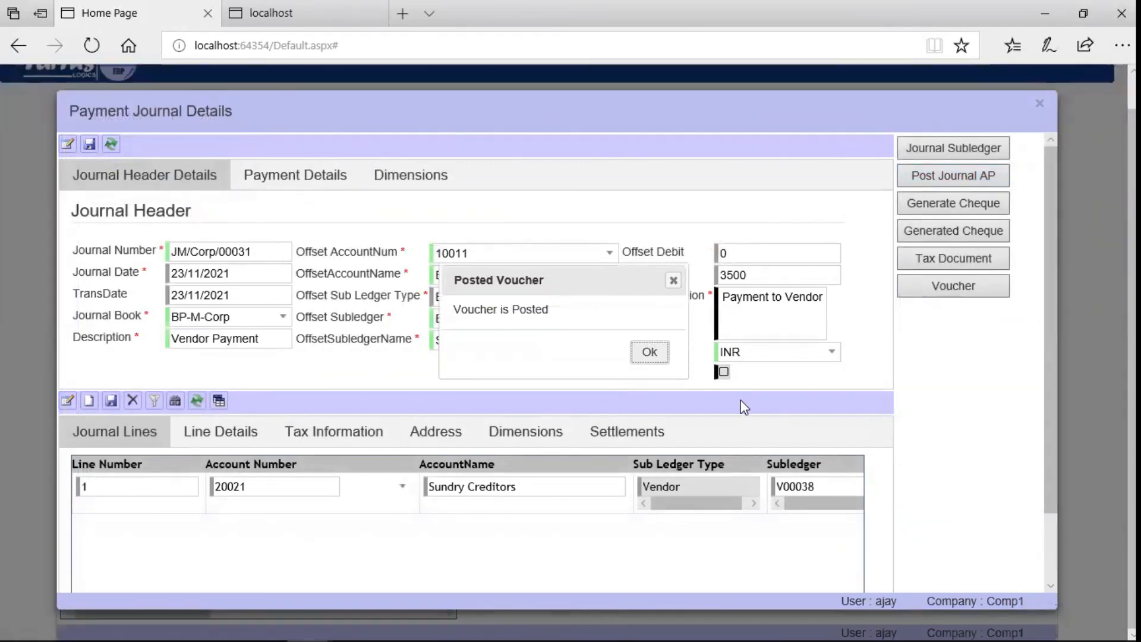
{"action": "left_click", "coordinate": [656, 359]}
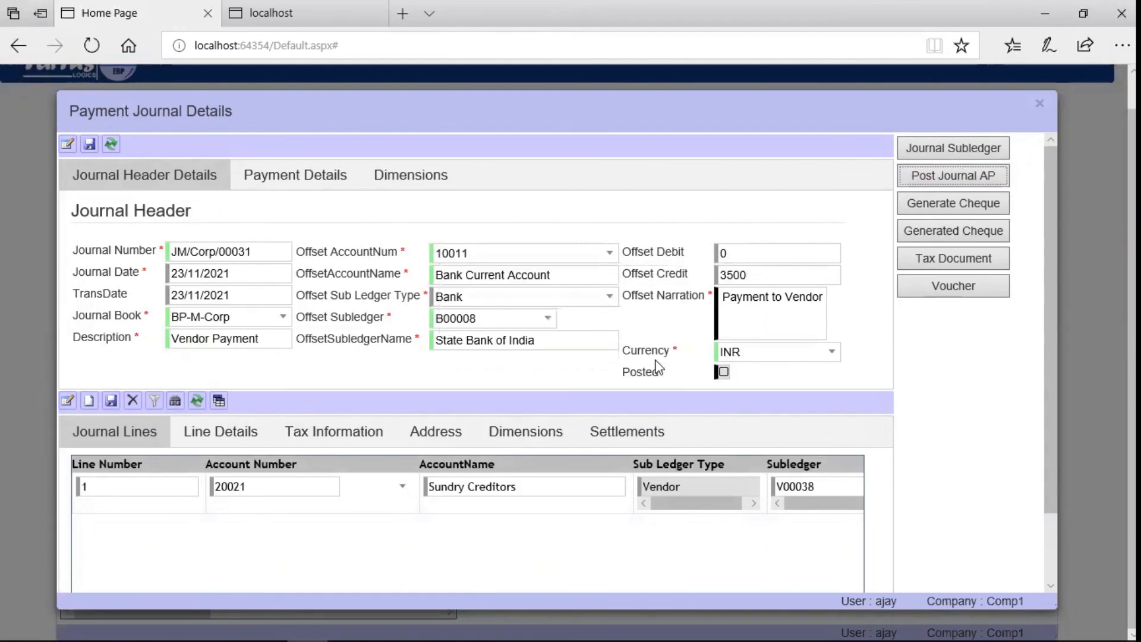
{"action": "left_click", "coordinate": [964, 291]}
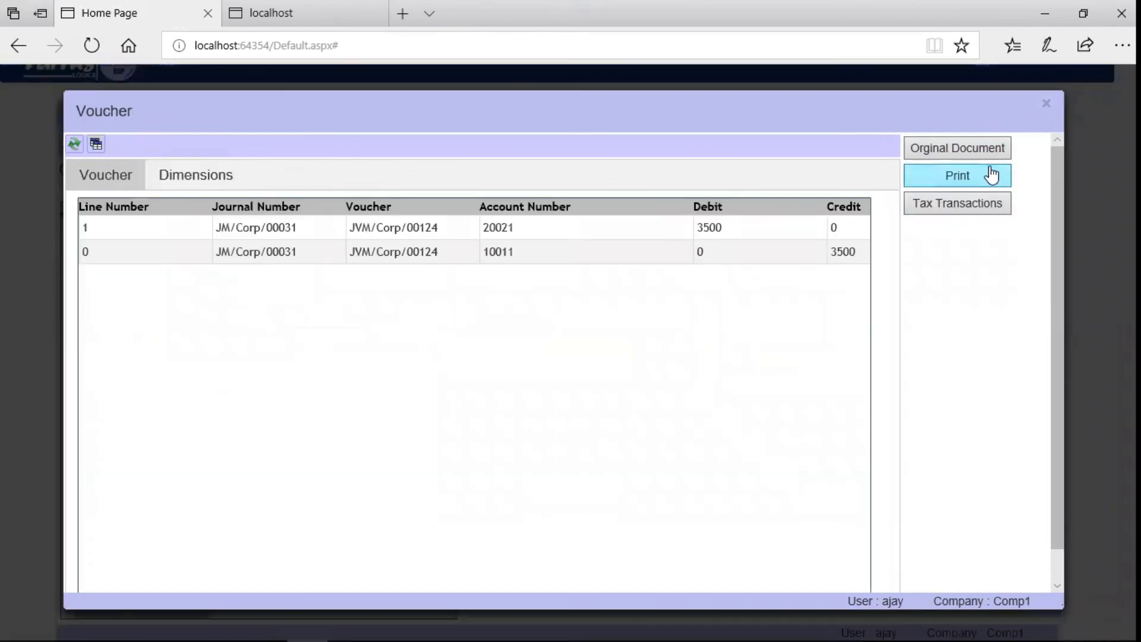
{"action": "left_click", "coordinate": [992, 175]}
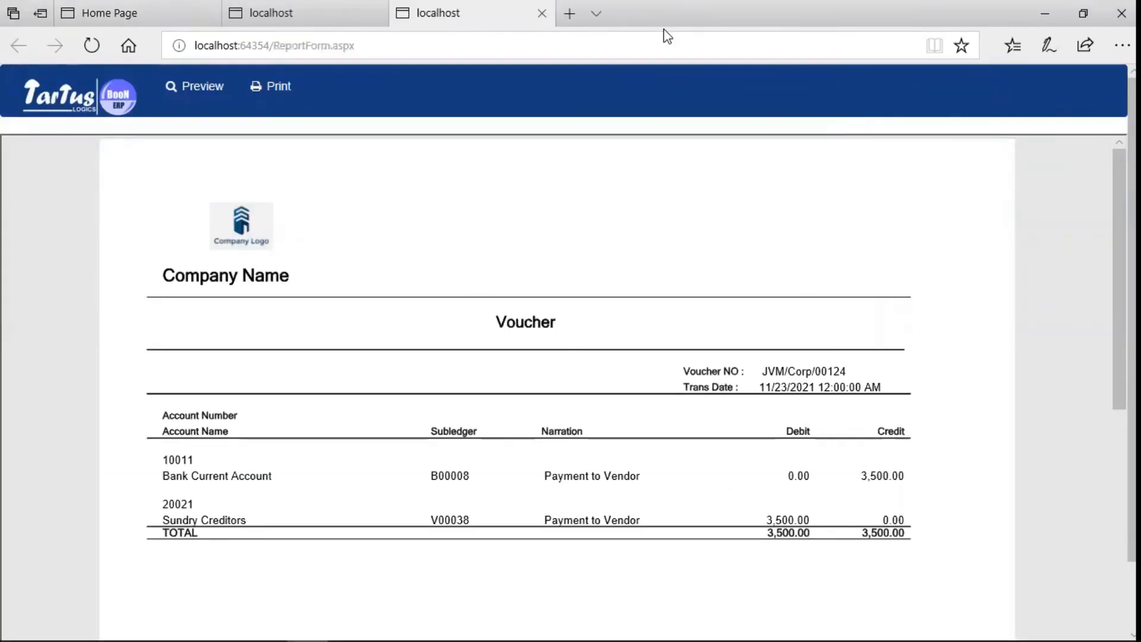
Generate the Ledger Report and check account 20021 Sundry Creditors: 3,500.00 each side, 0.00 outstanding.
{"action": "left_click", "coordinate": [110, 13]}
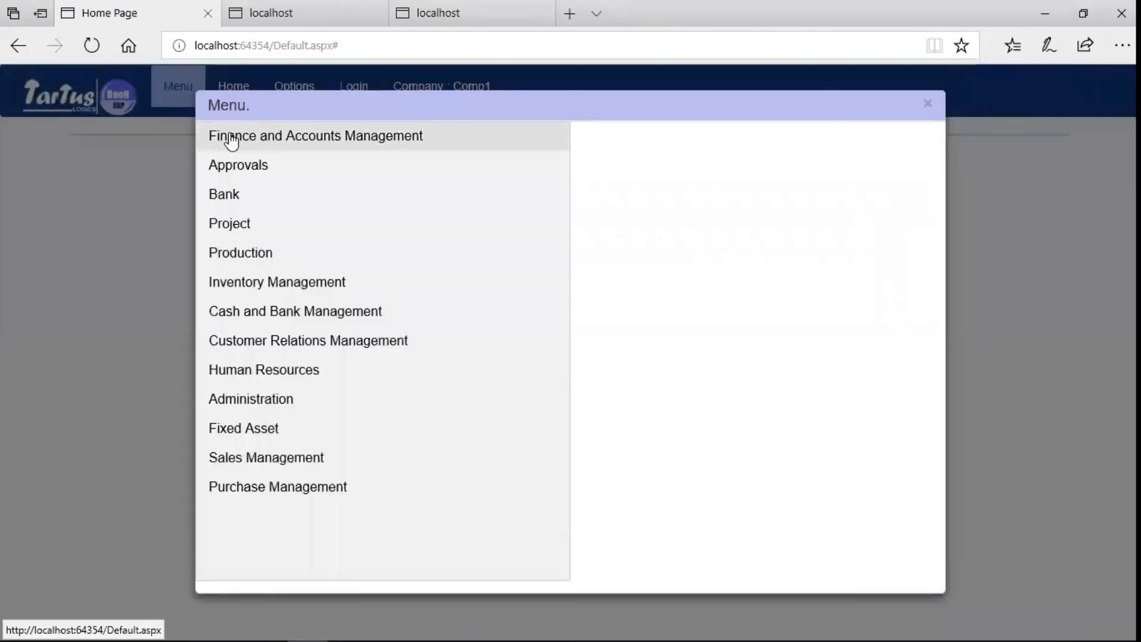
{"action": "left_click", "coordinate": [229, 143]}
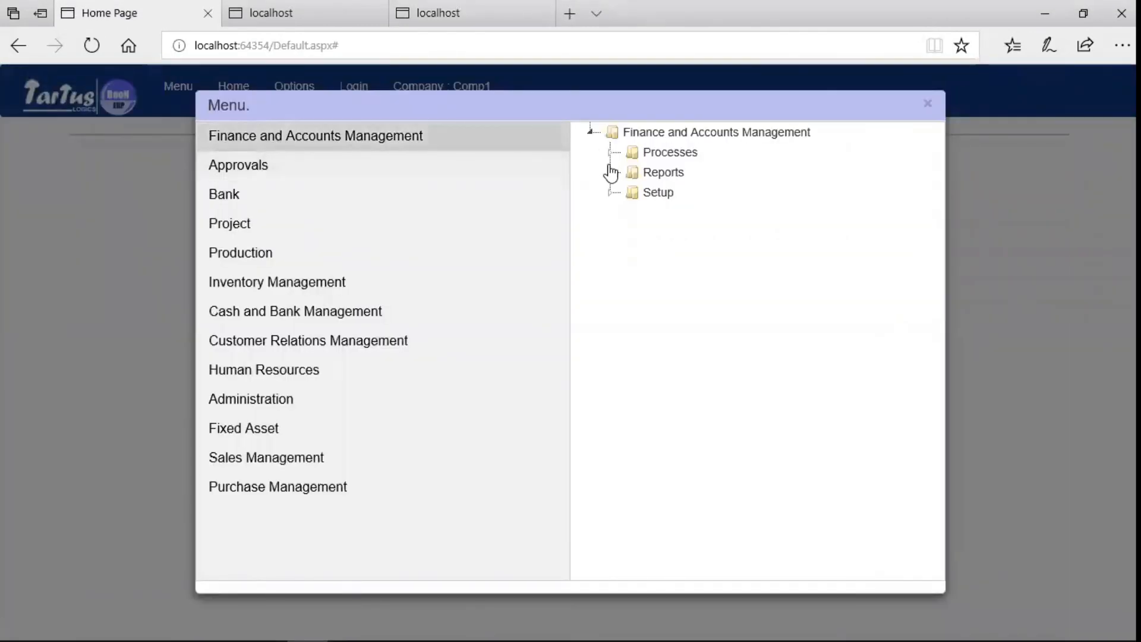
{"action": "left_click", "coordinate": [613, 174]}
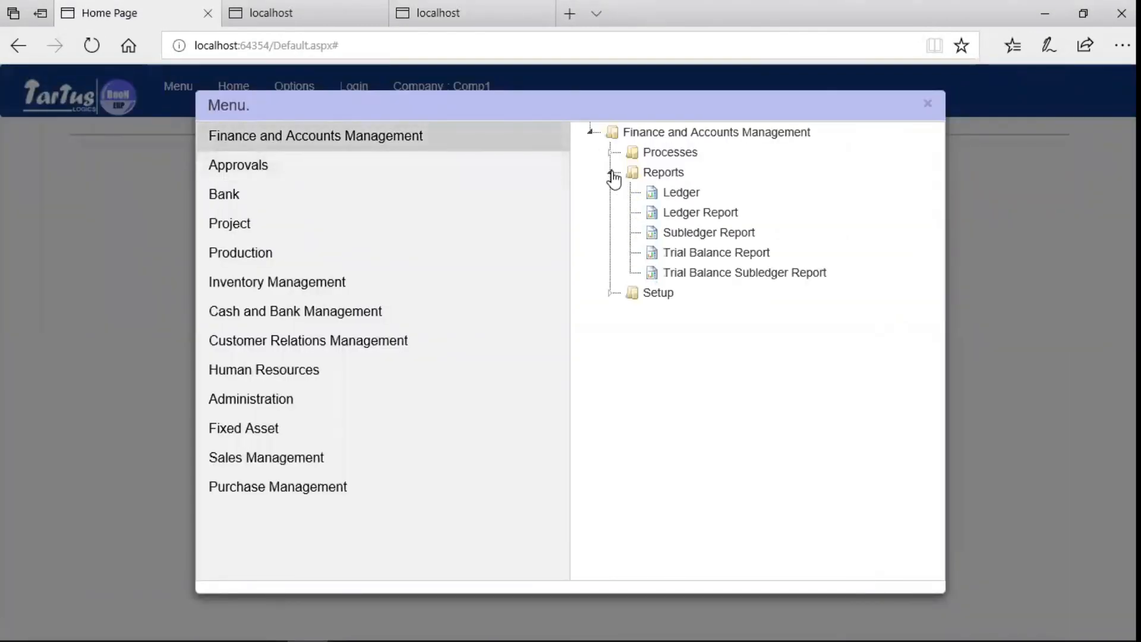
{"action": "left_click", "coordinate": [683, 214]}
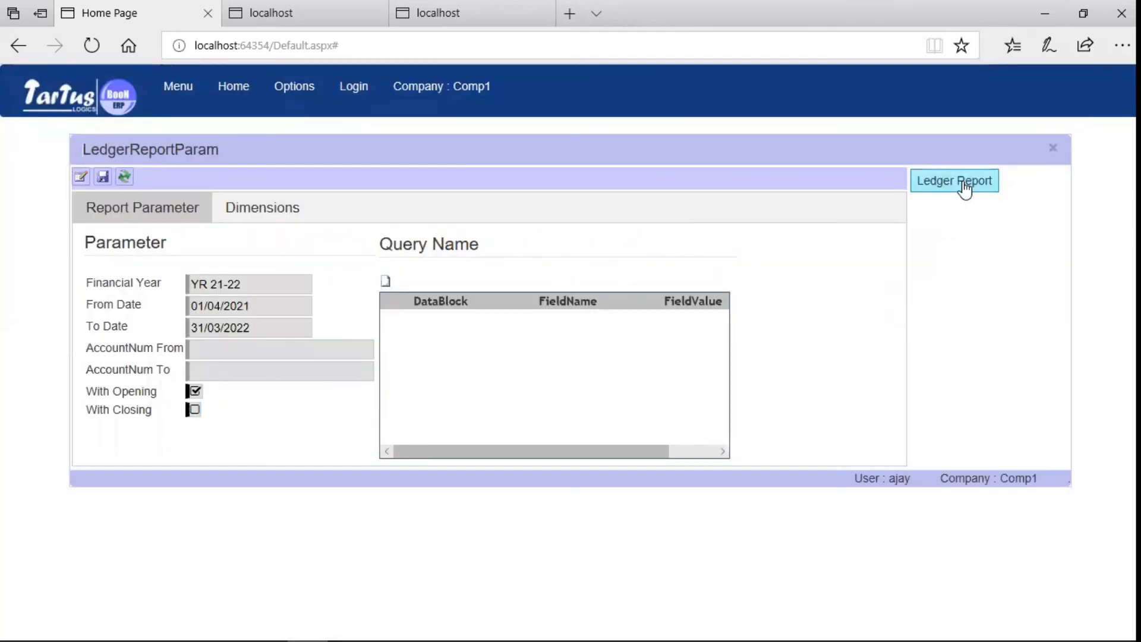
{"action": "left_click", "coordinate": [963, 182]}
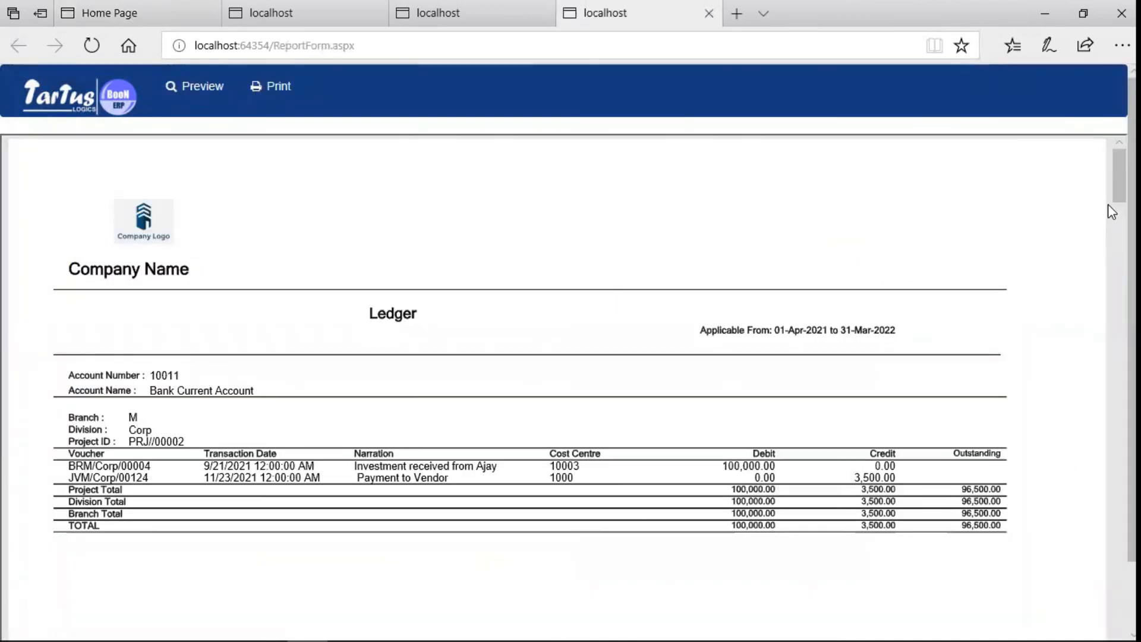
{"action": "mouse_move", "coordinate": [1119, 175]}
{"action": "left_mouse_down"}
{"action": "mouse_move", "coordinate": [1120, 473]}
{"action": "mouse_move", "coordinate": [1120, 462]}
{"action": "left_mouse_up"}
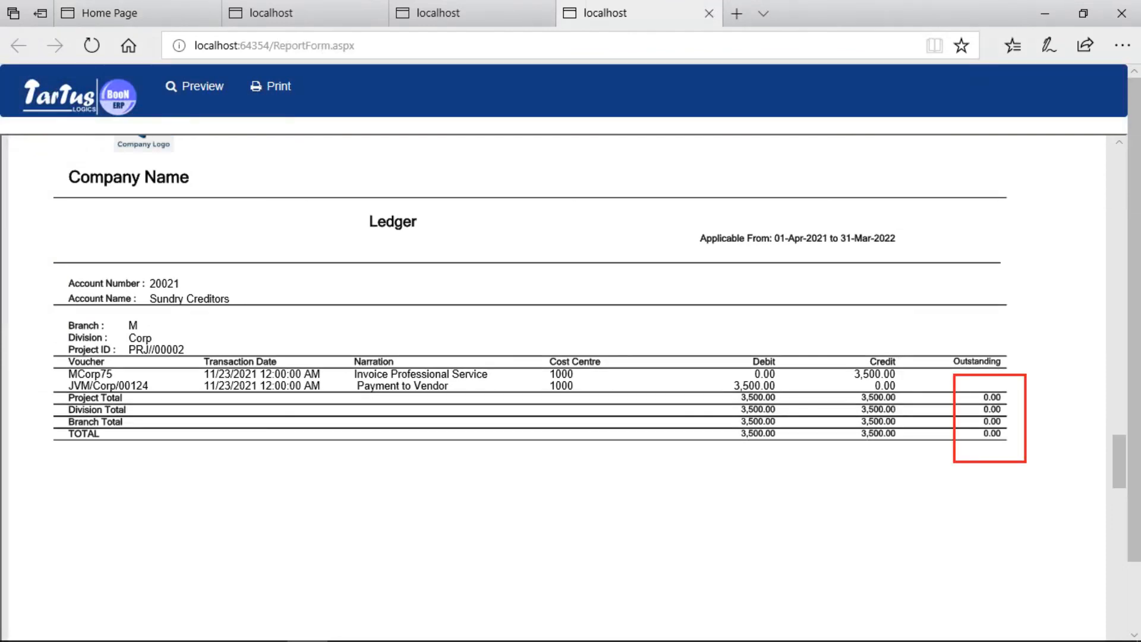